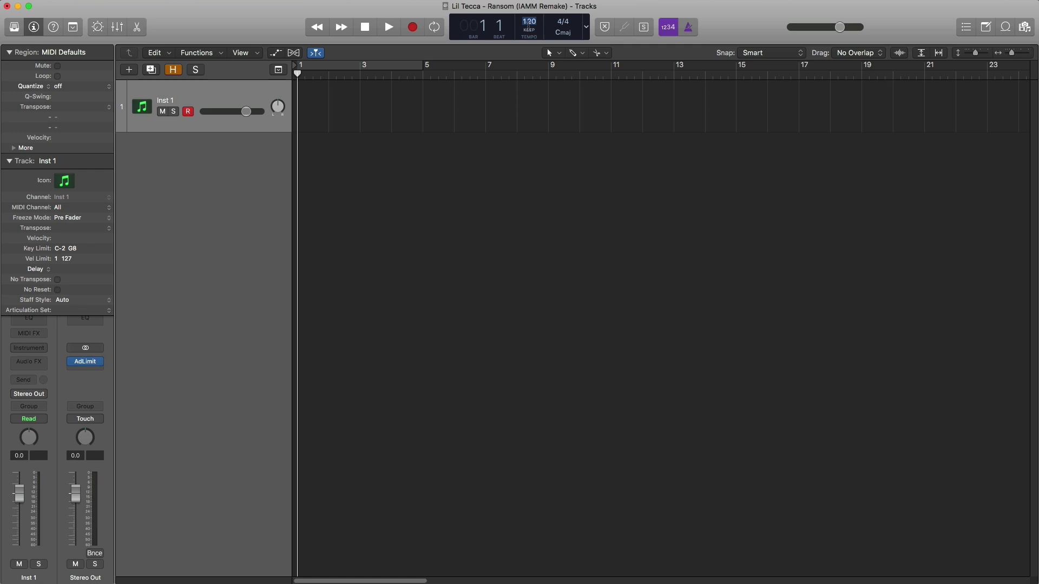
# Step: Turn on cycling for bars 1 to 5 and create a four-bar MIDI region on the Inst 1 track
pyautogui.click(353, 68)
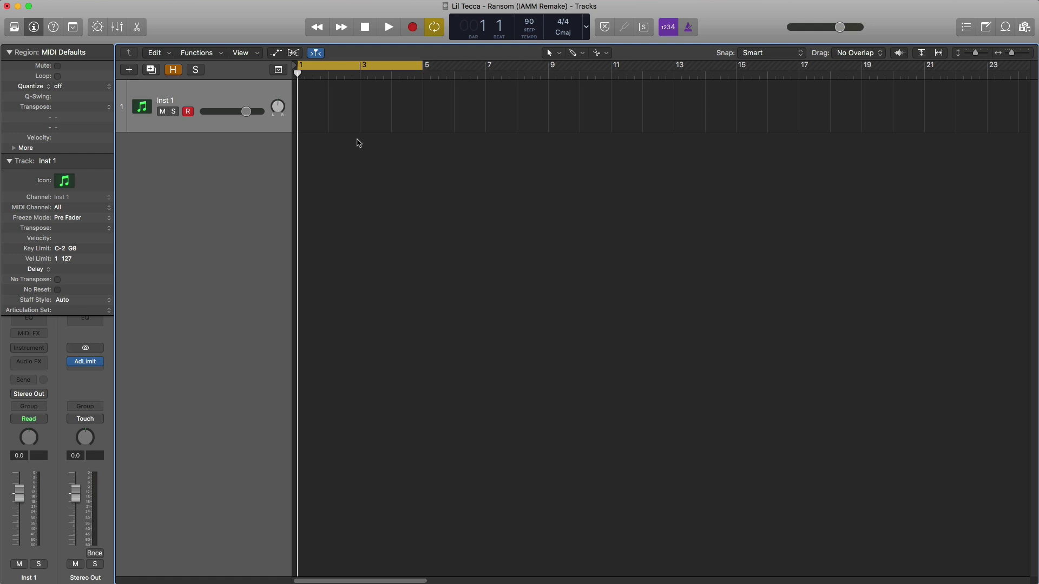
pyautogui.doubleClick(317, 128)
pyautogui.moveTo(328, 125); pyautogui.dragTo(422, 125)
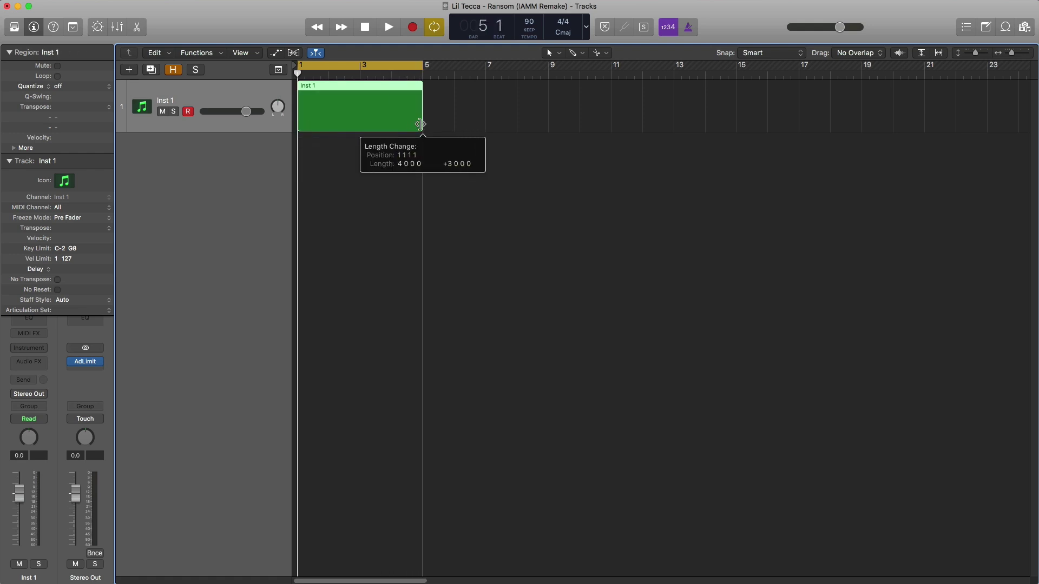
# Step: Load the ES2 synth on the Inst 1 track with the Little Big Ben preset and close its window
pyautogui.click(40, 354)
pyautogui.click(153, 409)
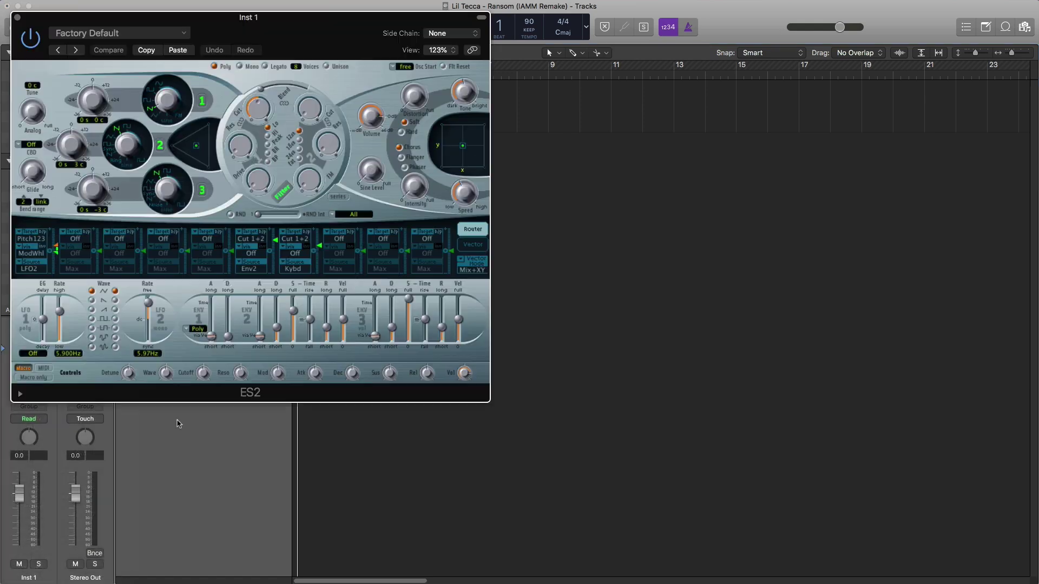
pyautogui.click(167, 33)
pyautogui.scroll(-10, 211, 383)
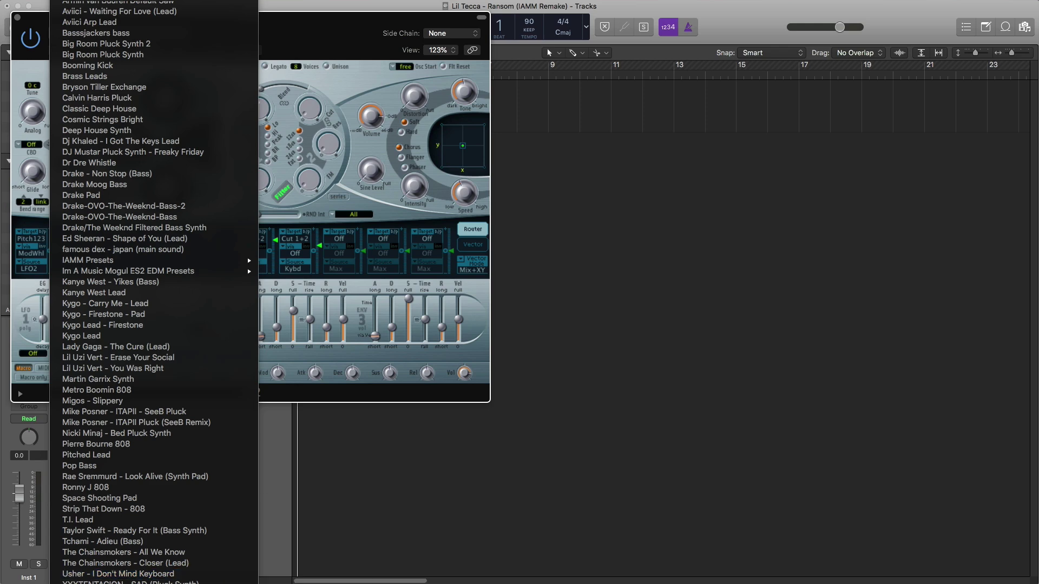
pyautogui.moveTo(216, 583)
pyautogui.click(303, 583)
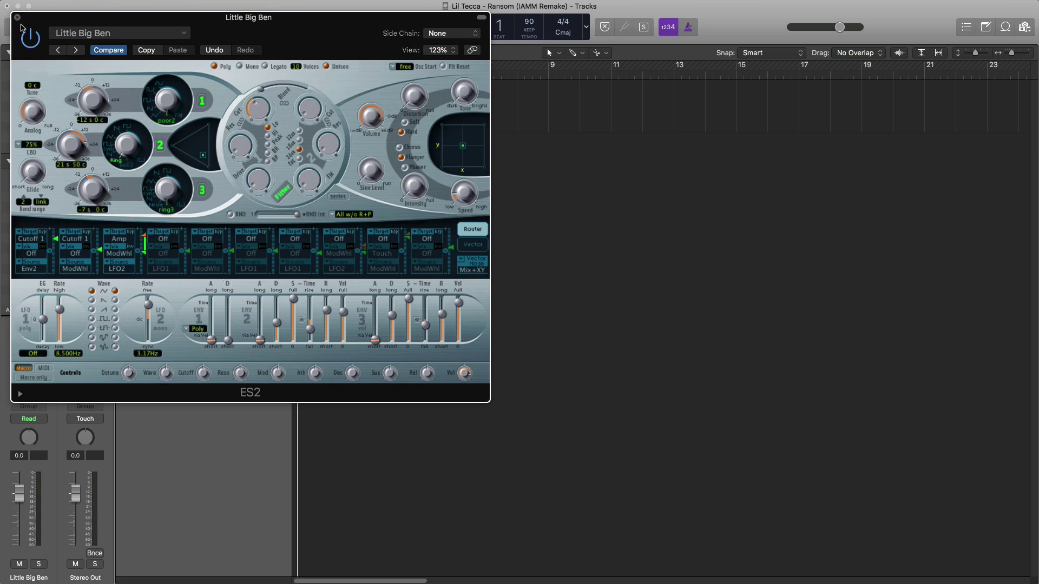
pyautogui.press('super+w')
# Step: In the region's piano roll, enter 1/16 notes in bar 1: D4 at 1 1 1, D4 at 1 1 4 and A#4 at 1 2 3
pyautogui.doubleClick(361, 131)
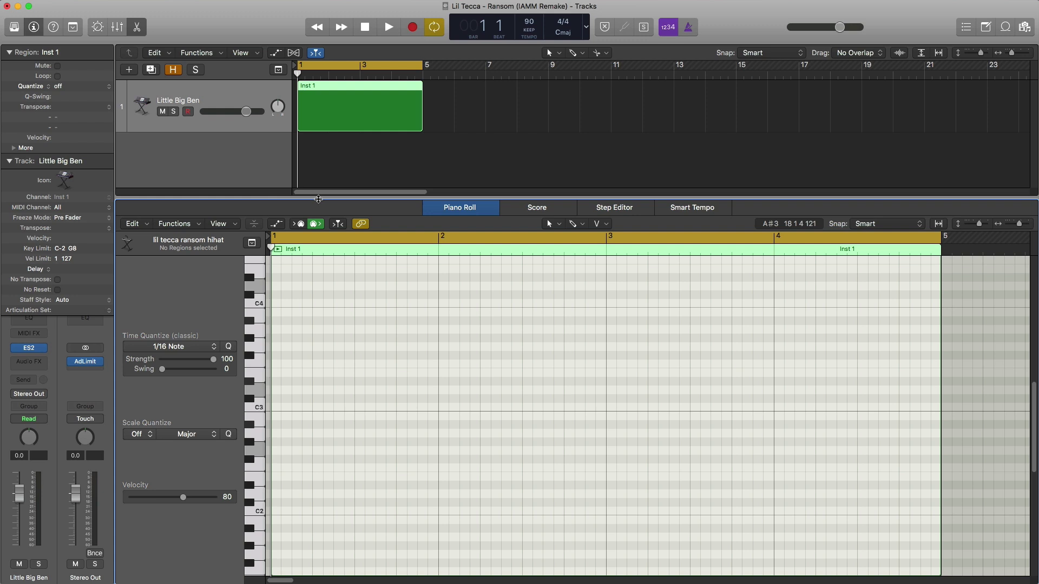
pyautogui.scroll(4, 348, 368)
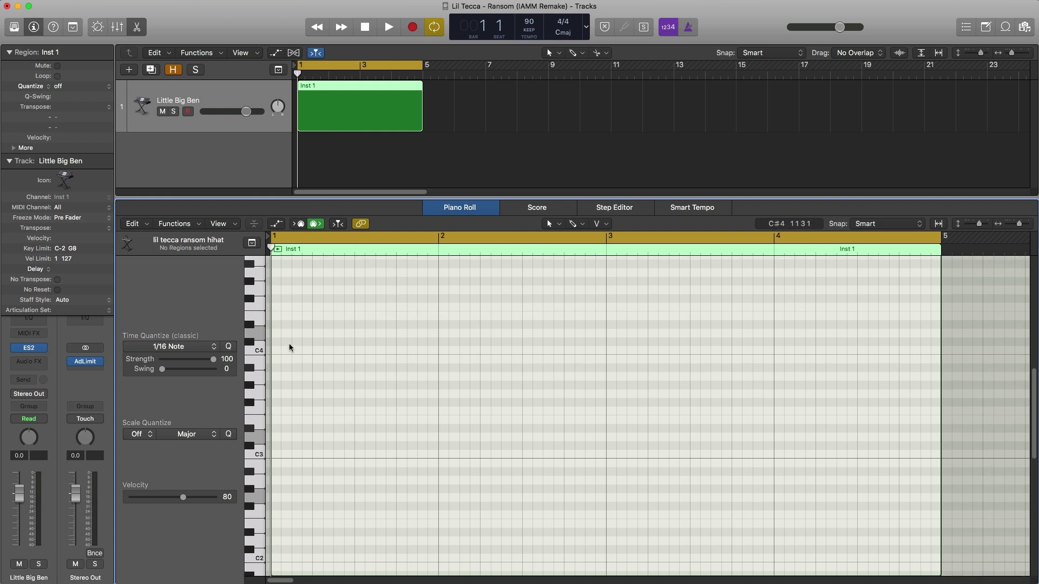
pyautogui.keyDown('super'); pyautogui.click(277, 334); pyautogui.keyUp('super')
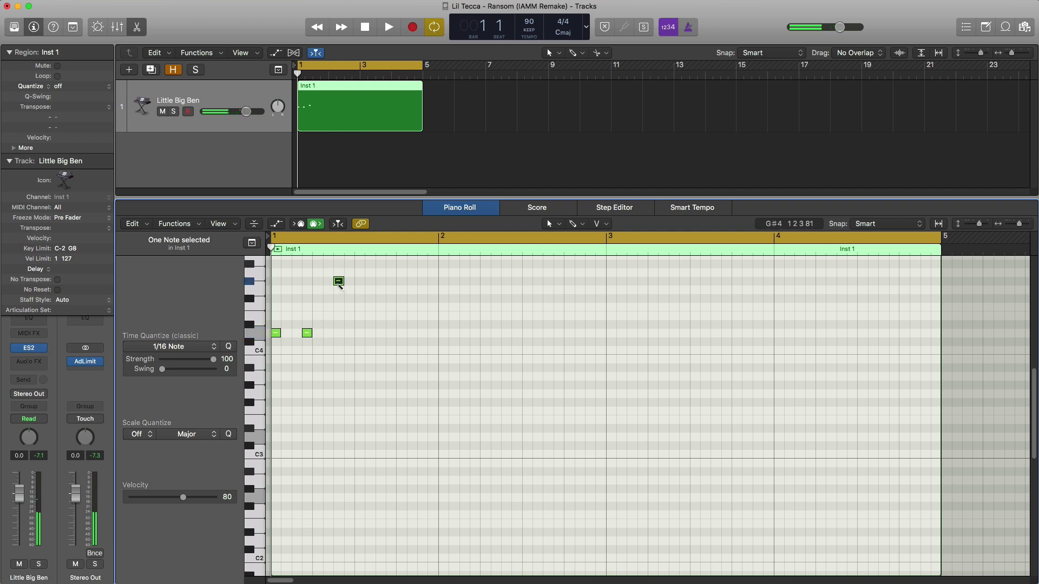
pyautogui.moveTo(339, 283)
pyautogui.press('space')
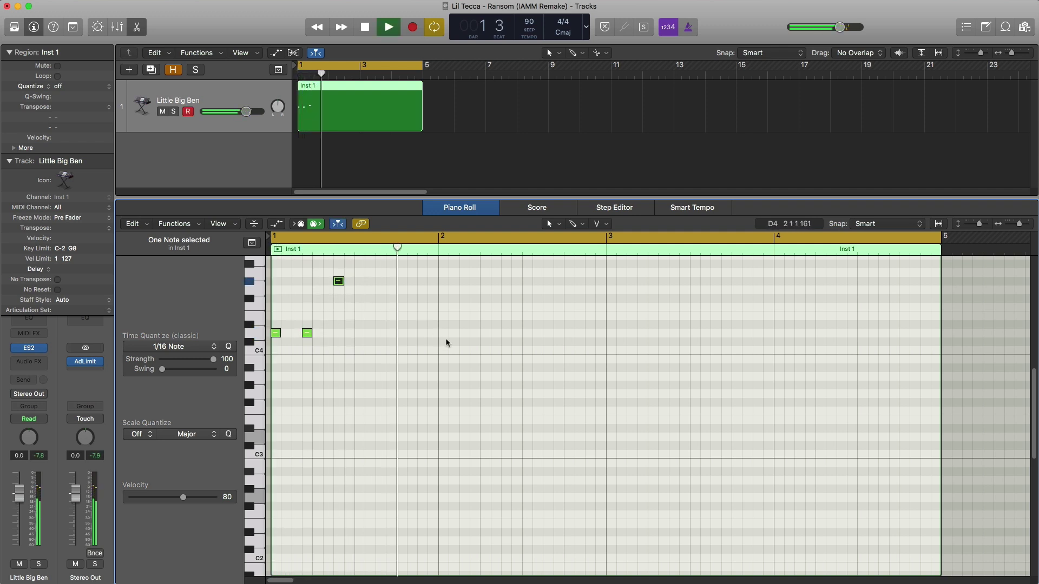
pyautogui.moveTo(339, 282); pyautogui.dragTo(339, 264)
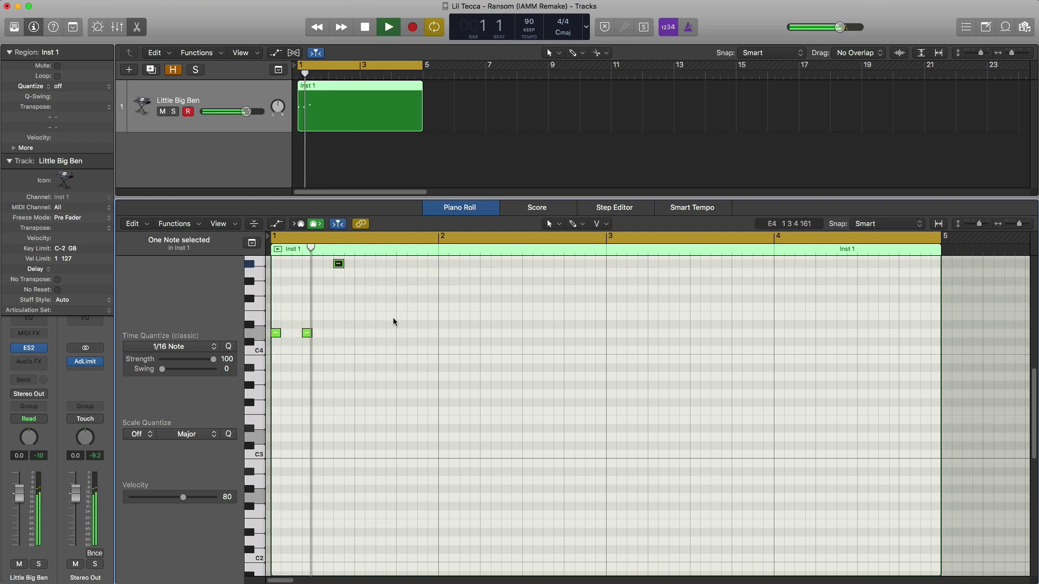
pyautogui.press('space')
# Step: Add 1/16 notes in bar 2: D4 at 2 1 1, D4 at 2 1 4 and F#4 at 2 2 3
pyautogui.keyDown('super'); pyautogui.click(443, 332); pyautogui.keyUp('super')
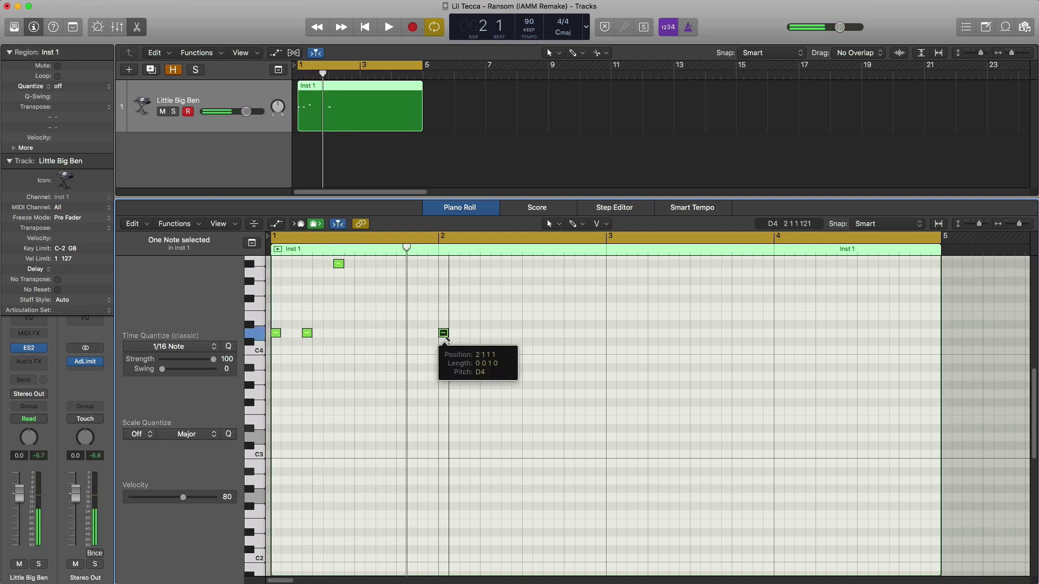
pyautogui.keyDown('super'); pyautogui.click(464, 332); pyautogui.keyUp('super')
pyautogui.keyDown('super'); pyautogui.click(506, 299); pyautogui.keyUp('super')
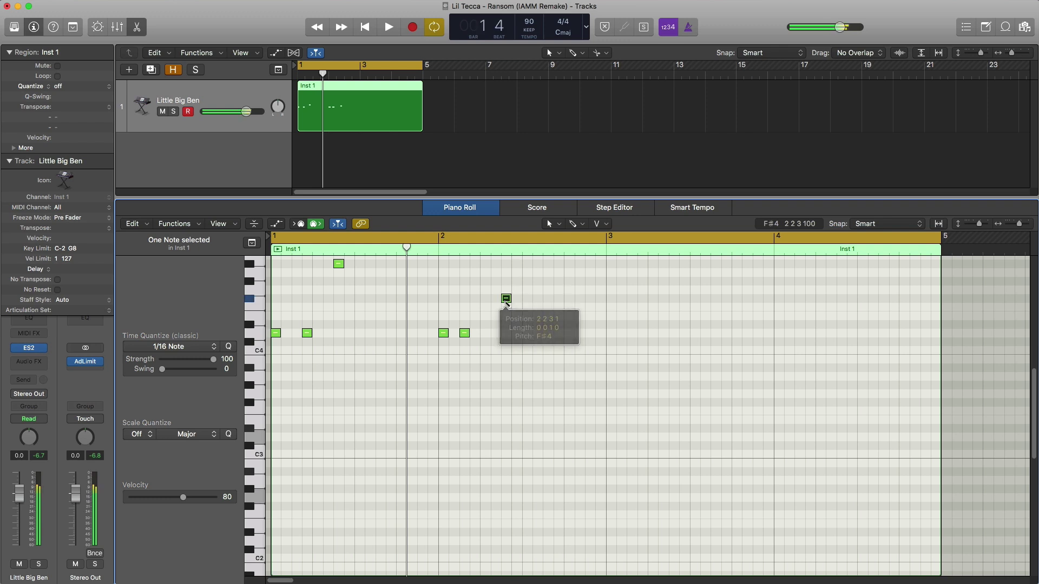
pyautogui.press('space')
pyautogui.click(506, 300)
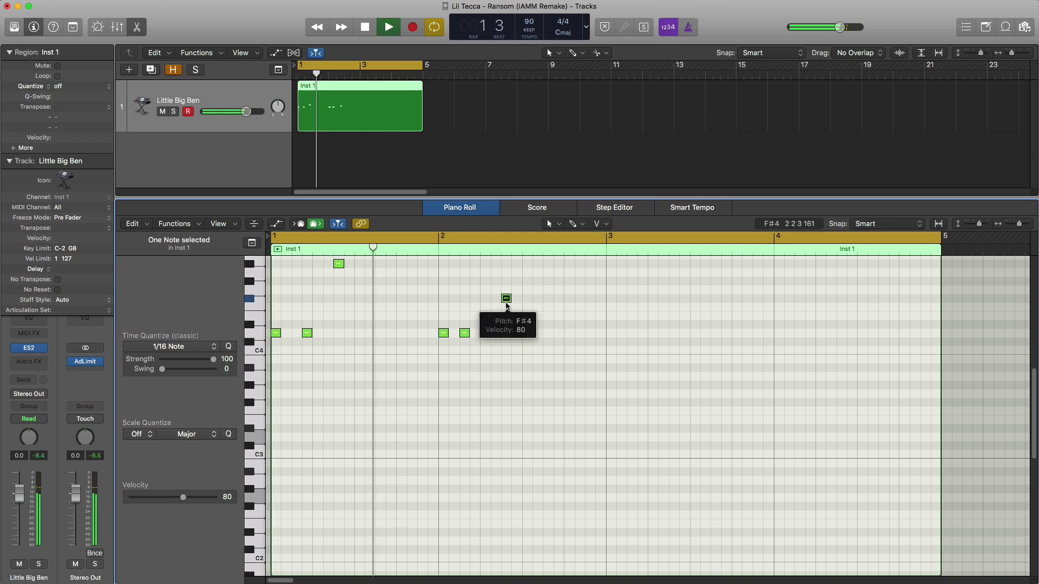
pyautogui.scroll(4, 515, 346)
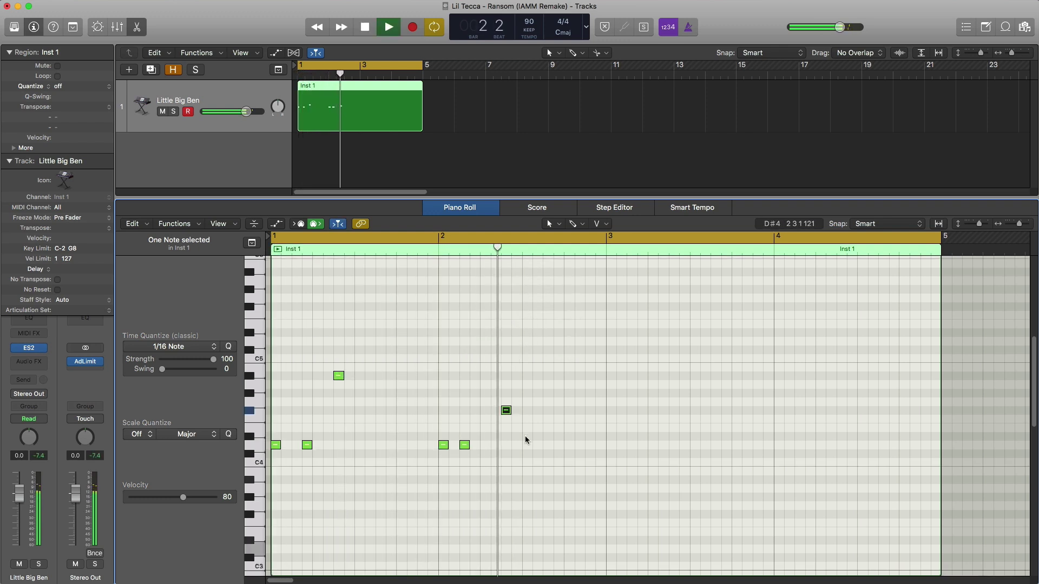
pyautogui.press('space')
pyautogui.moveTo(467, 447); pyautogui.dragTo(477, 447)
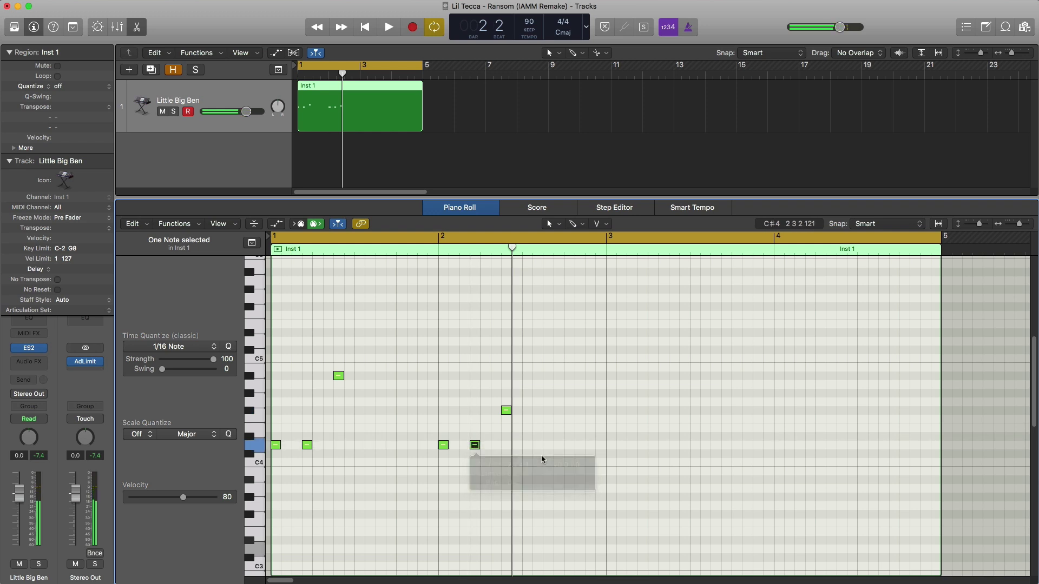
# Step: Repeat all six notes of bars 1 and 2 into bars 3 and 4, and play the pattern
pyautogui.moveTo(586, 468); pyautogui.dragTo(278, 357)
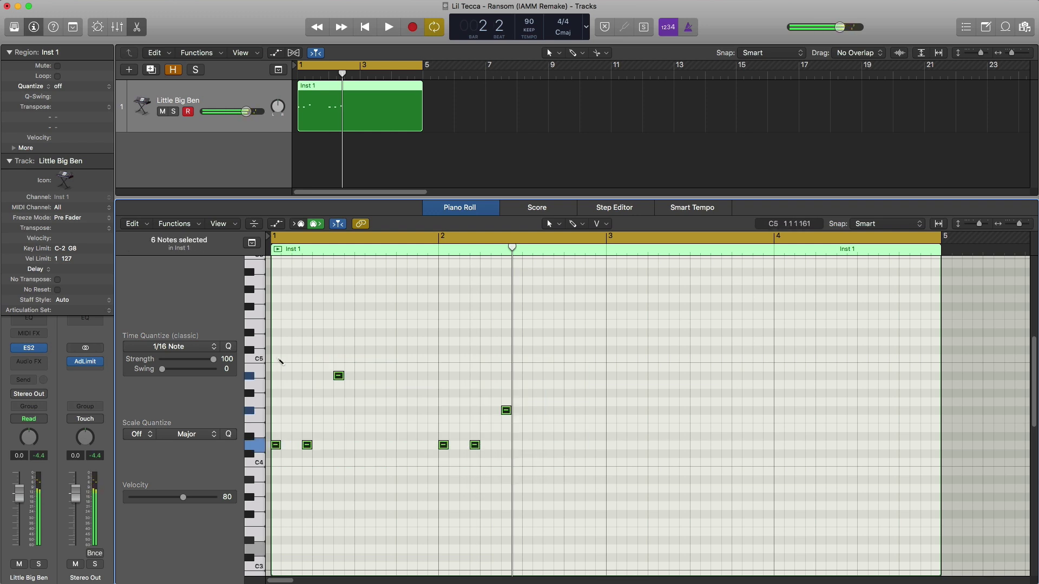
pyautogui.press('super+r')
pyautogui.press('space')
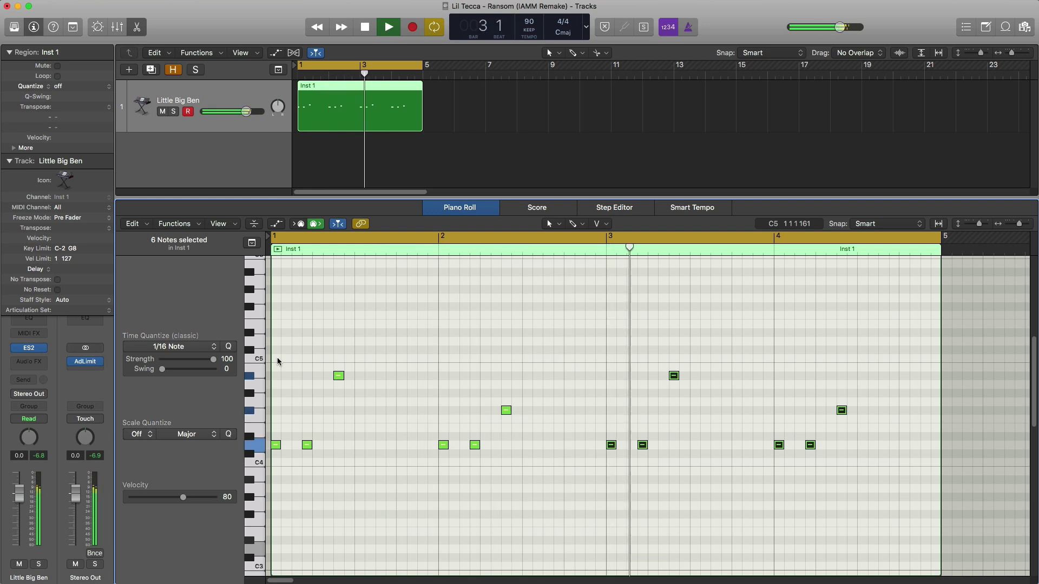
pyautogui.press('space')
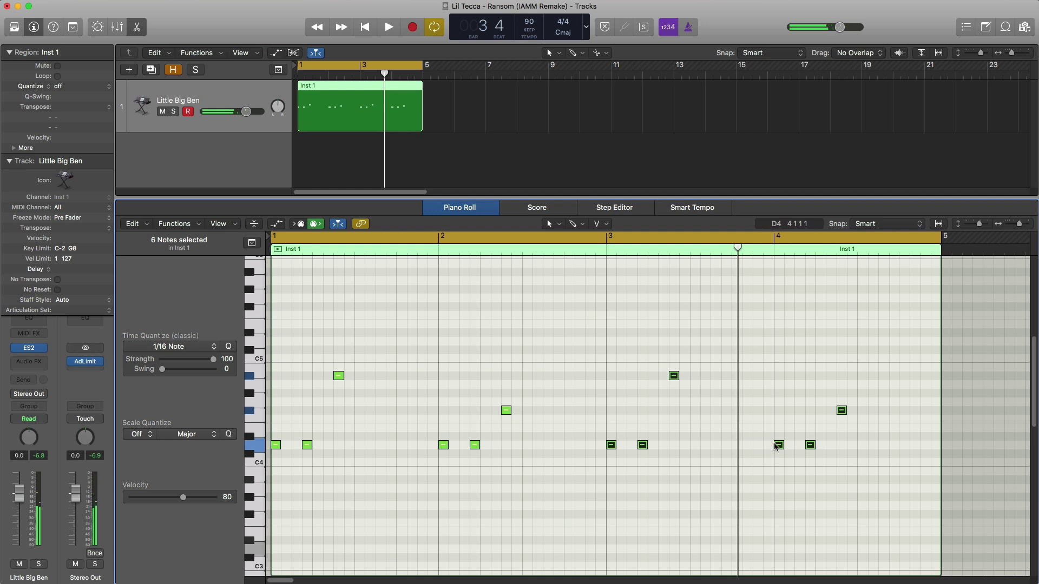
# Step: Copy the D4 note at the start of bar 4 up an octave to D5, keeping the original, and play it back
pyautogui.moveTo(778, 445); pyautogui.dragTo(779, 343)
pyautogui.click(789, 467)
pyautogui.click(779, 445)
pyautogui.press('space')
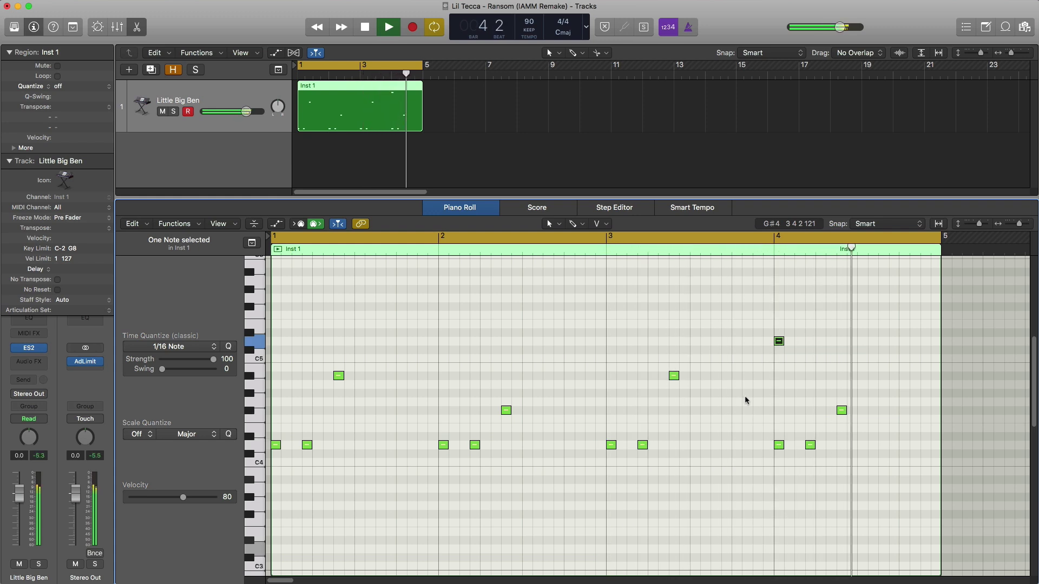
pyautogui.press('space')
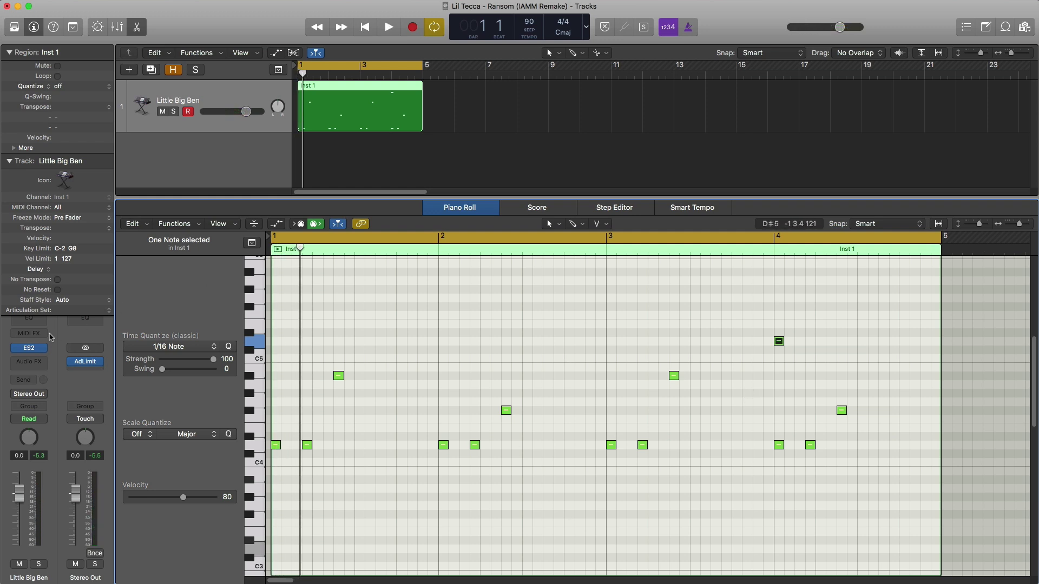
# Step: Open the Little Big Ben track's ES2 and slightly shorten the decay of Envelope 3 while auditioning the melody
pyautogui.click(30, 349)
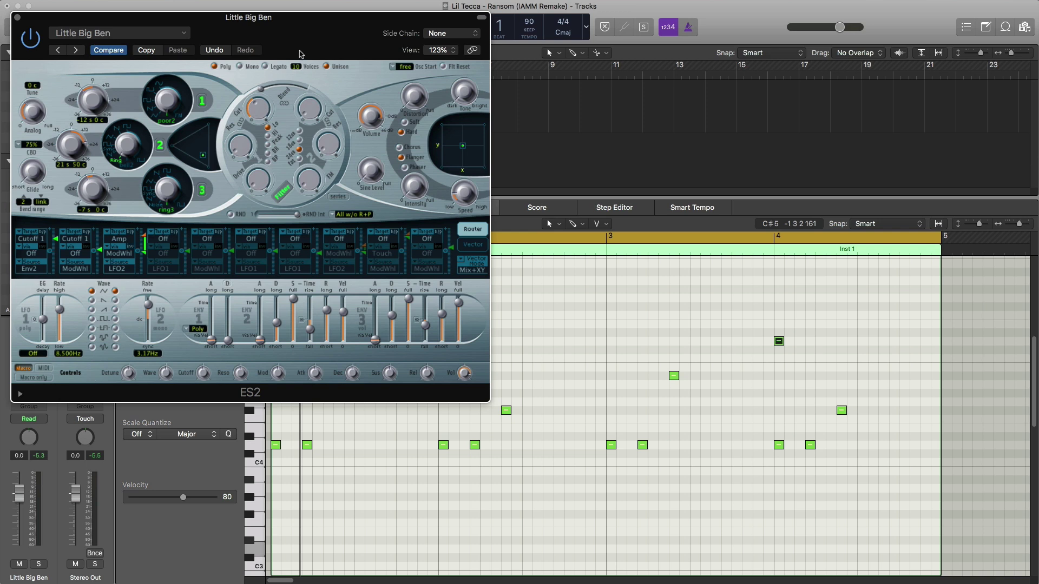
pyautogui.moveTo(301, 54); pyautogui.dragTo(429, 90)
pyautogui.press('space')
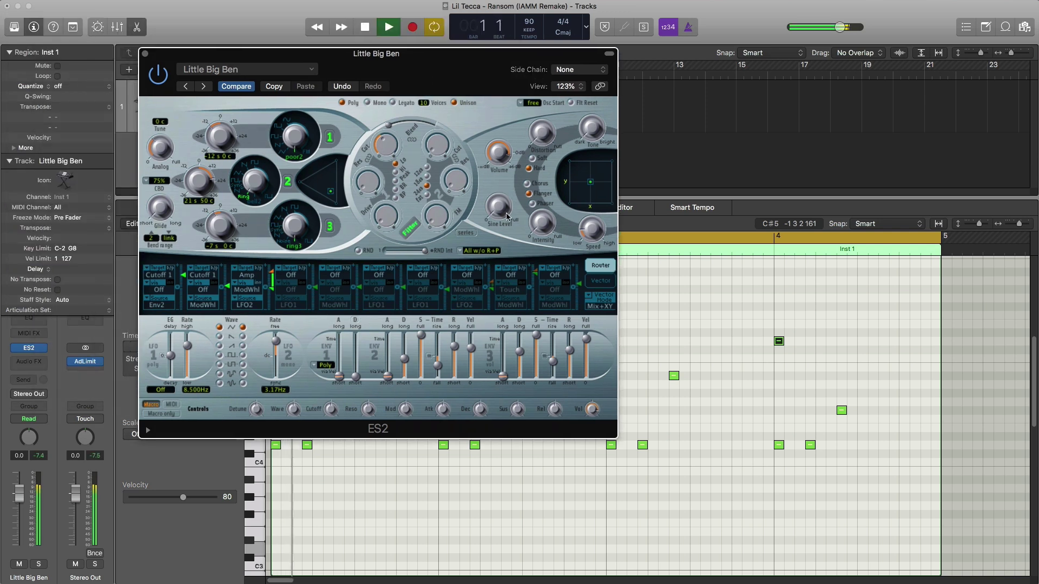
pyautogui.press('space')
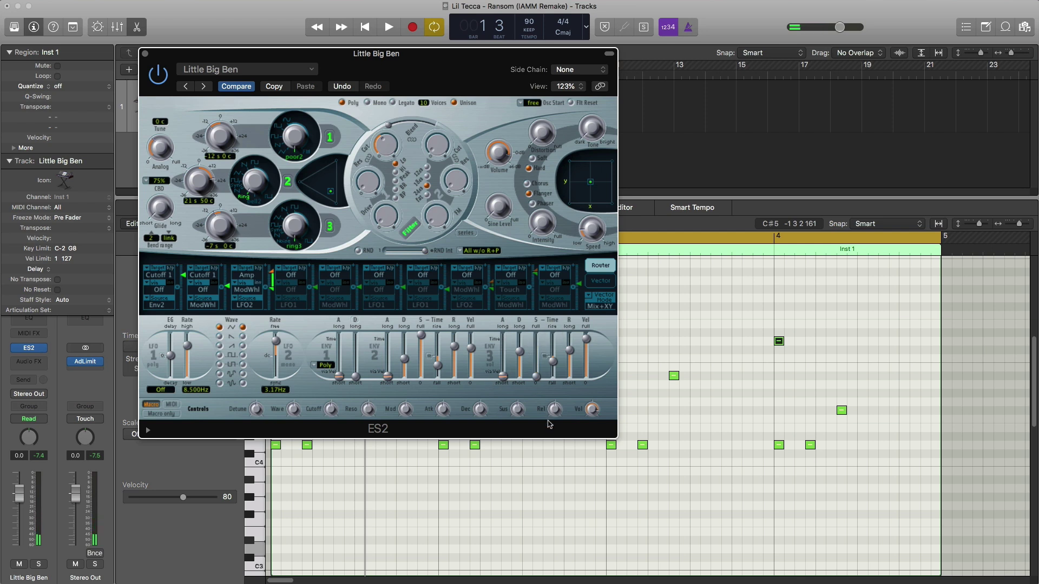
pyautogui.press('space')
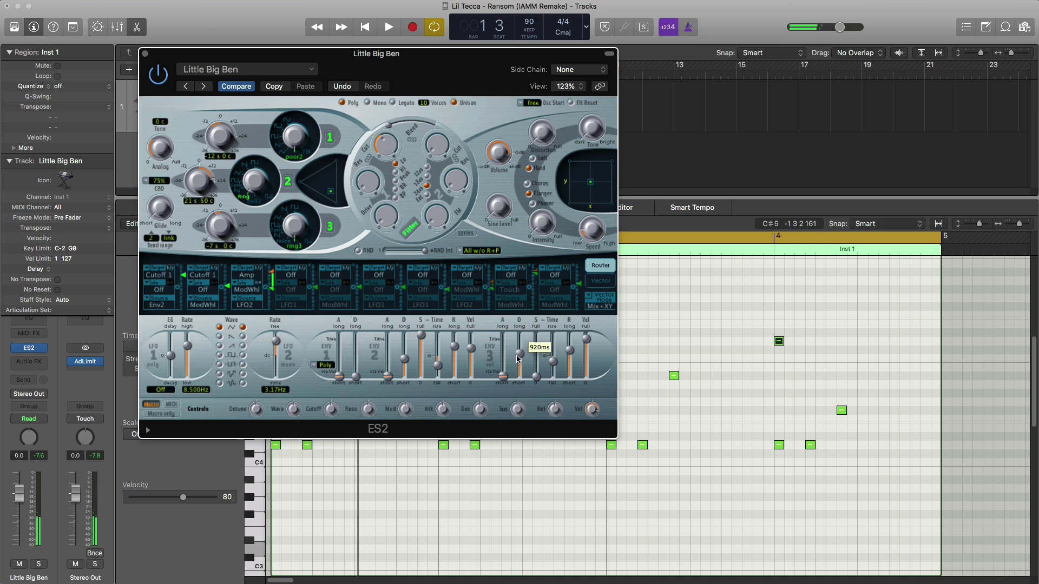
pyautogui.moveTo(518, 359); pyautogui.dragTo(518, 364)
pyautogui.press('space')
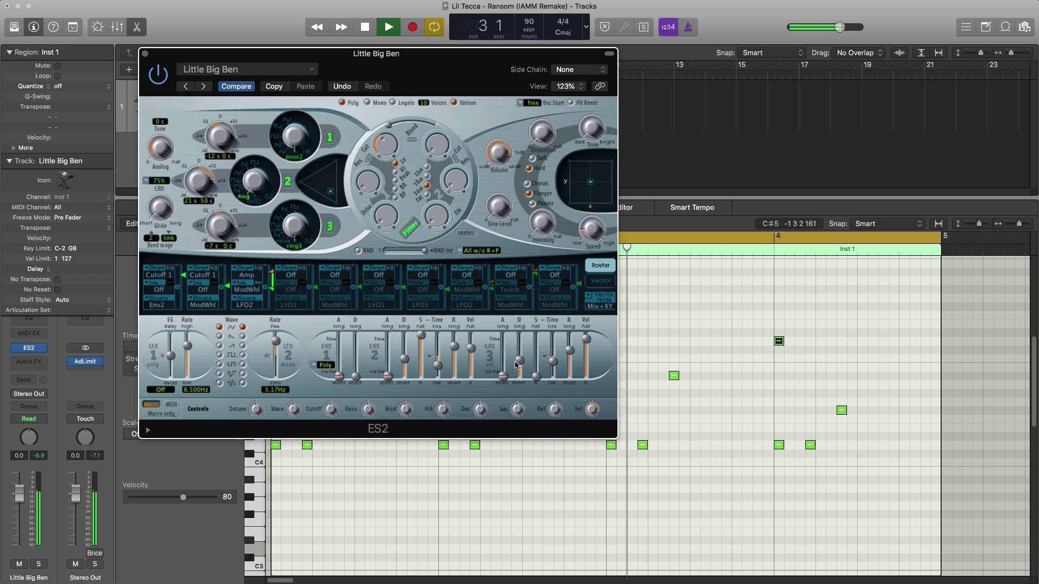
pyautogui.press('space')
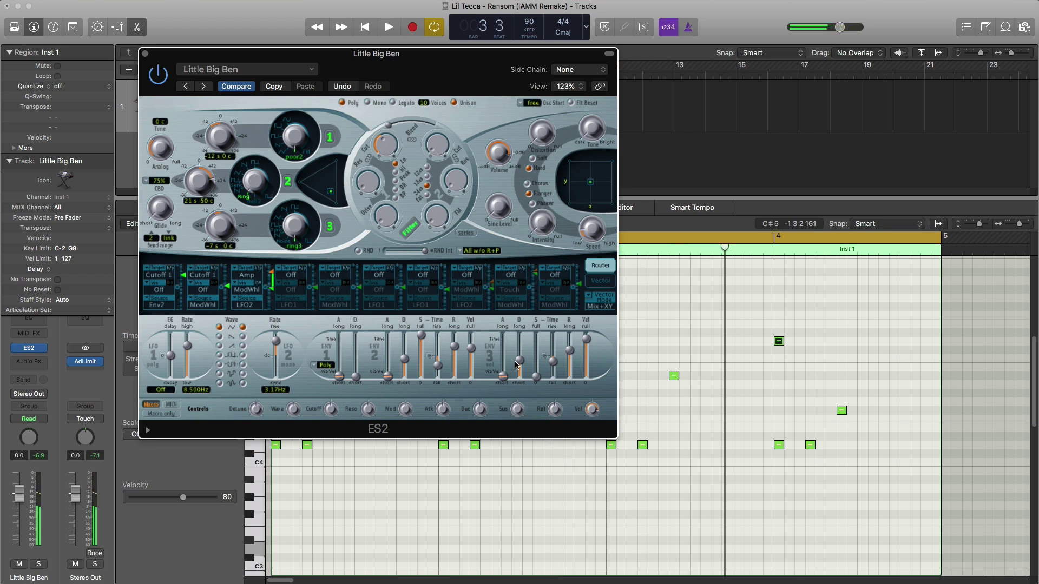
# Step: Play the melody from the start to check the adjusted synth sound, and close the ES2 window
pyautogui.press('Return')
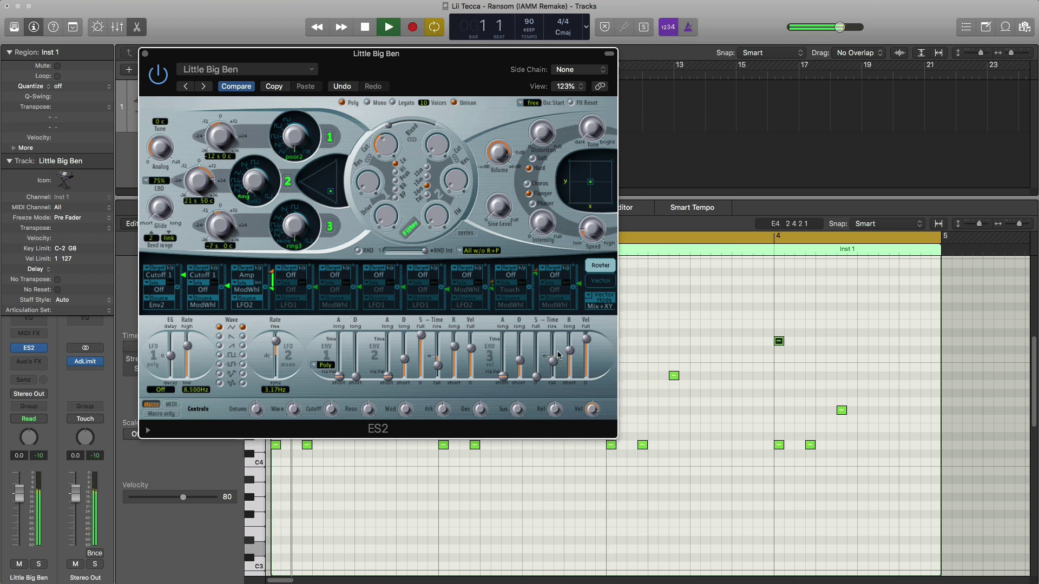
pyautogui.press('space')
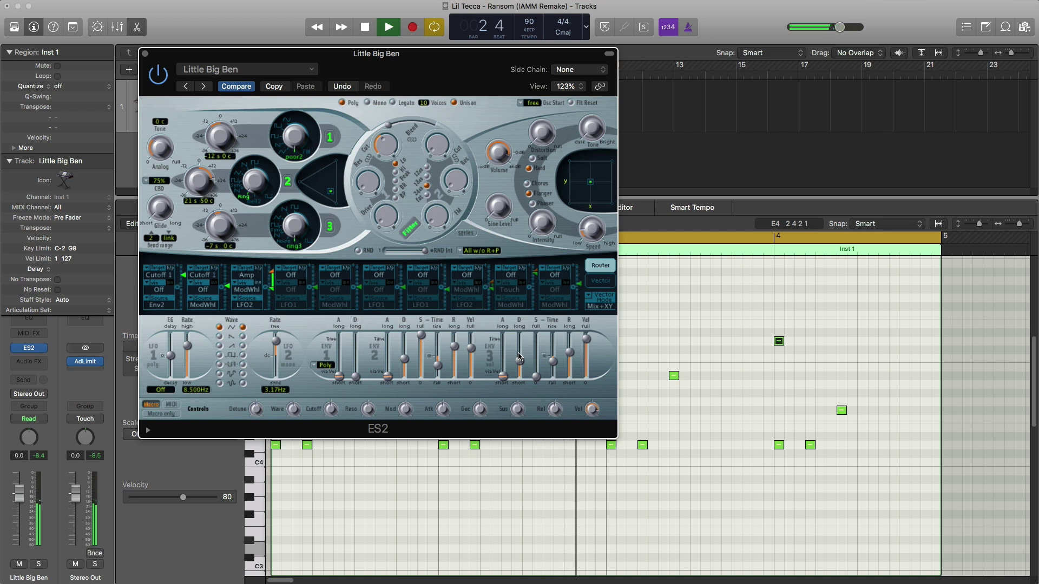
pyautogui.press('space')
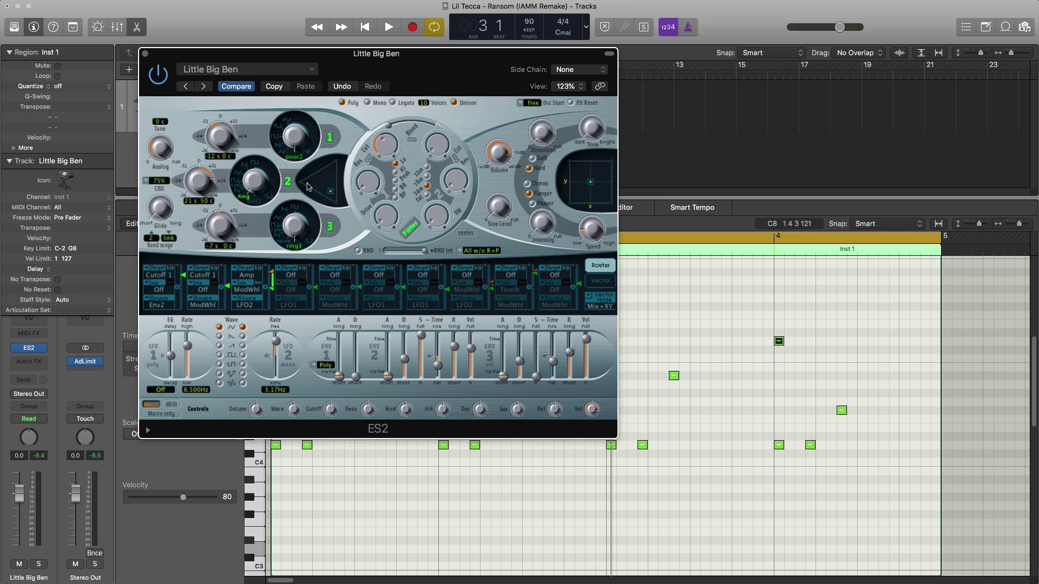
pyautogui.press('space')
pyautogui.press('space')
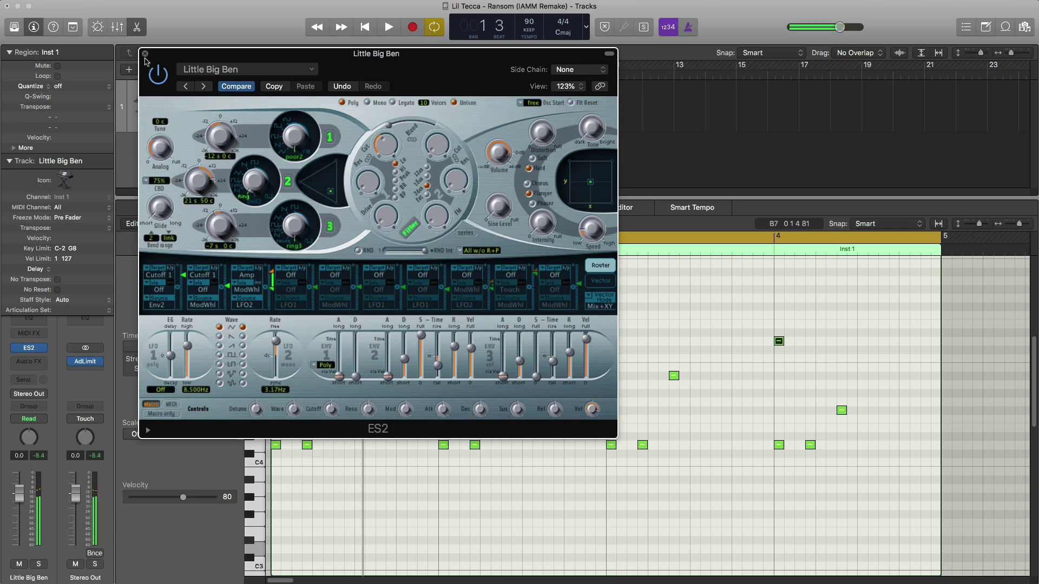
pyautogui.click(145, 53)
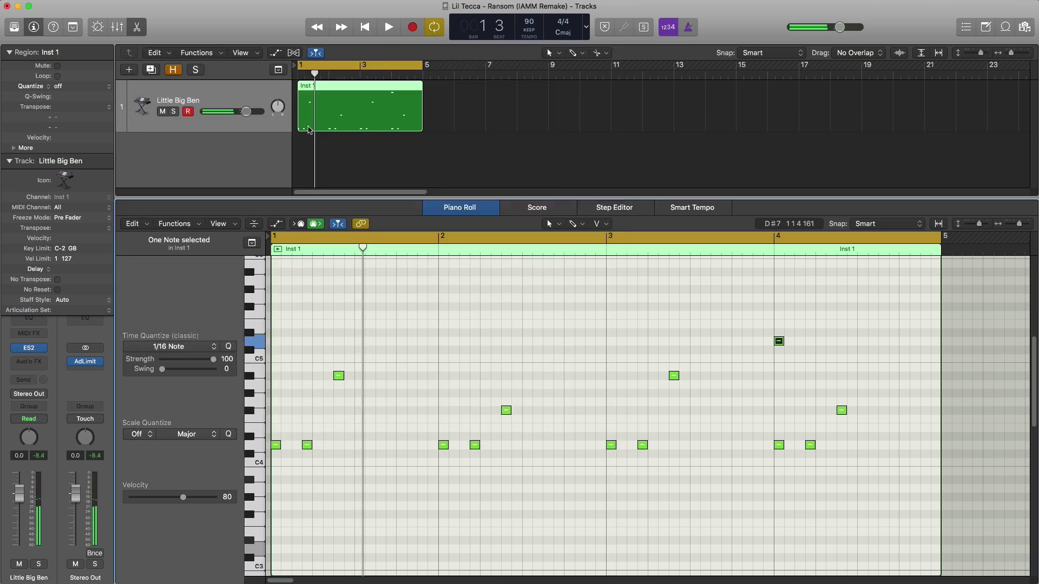
# Step: Duplicate the Little Big Ben track and copy its four-bar region onto the new second track at bar 1
pyautogui.click(151, 72)
pyautogui.click(345, 120)
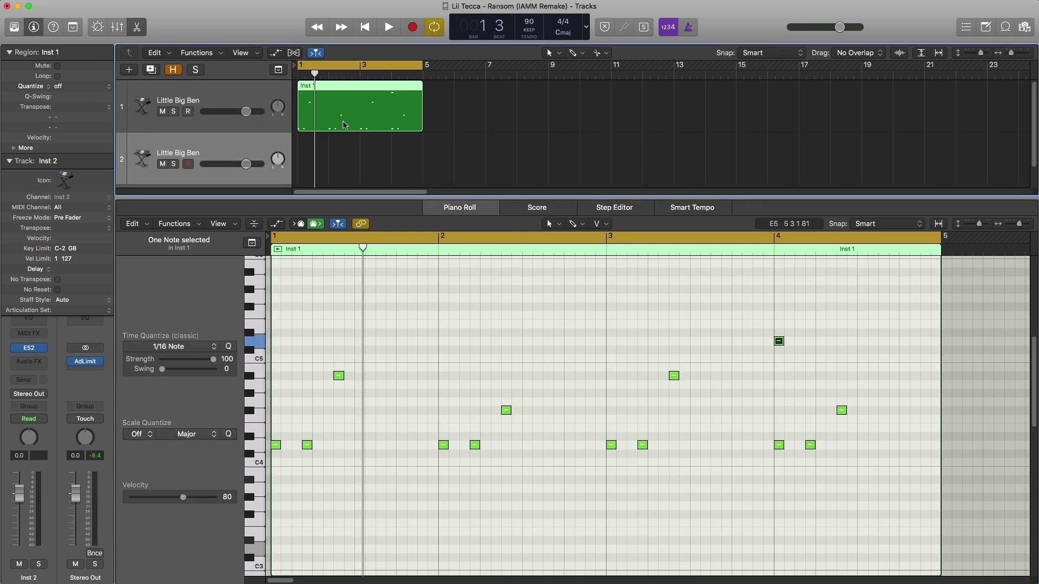
pyautogui.keyDown('alt'); pyautogui.moveTo(345, 120); pyautogui.dragTo(346, 157); pyautogui.keyUp('alt')
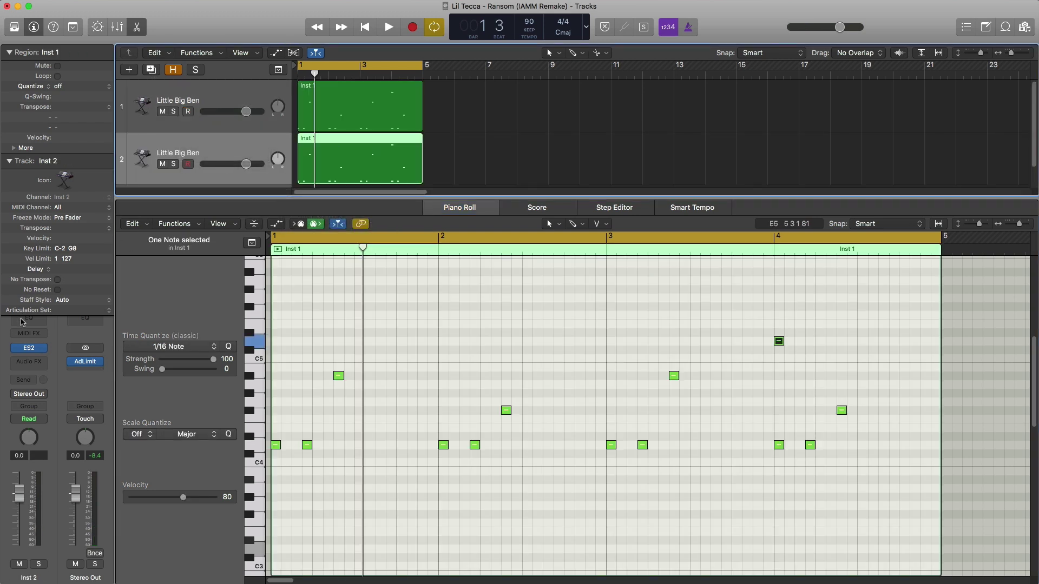
# Step: Load the Bali Bells preset in the second track's ES2 and close the synth window
pyautogui.click(28, 349)
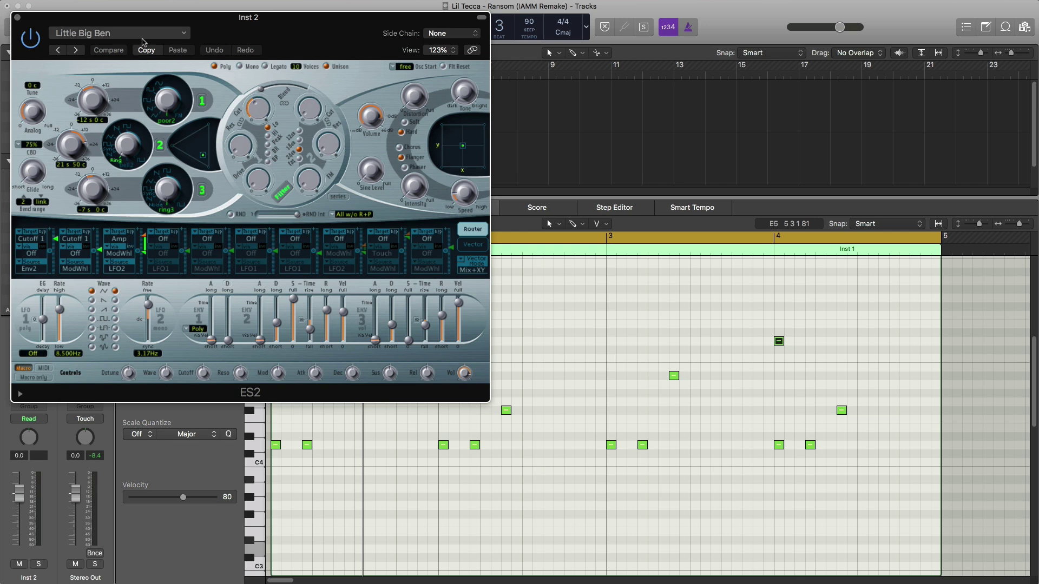
pyautogui.click(119, 33)
pyautogui.scroll(-5, 154, 303)
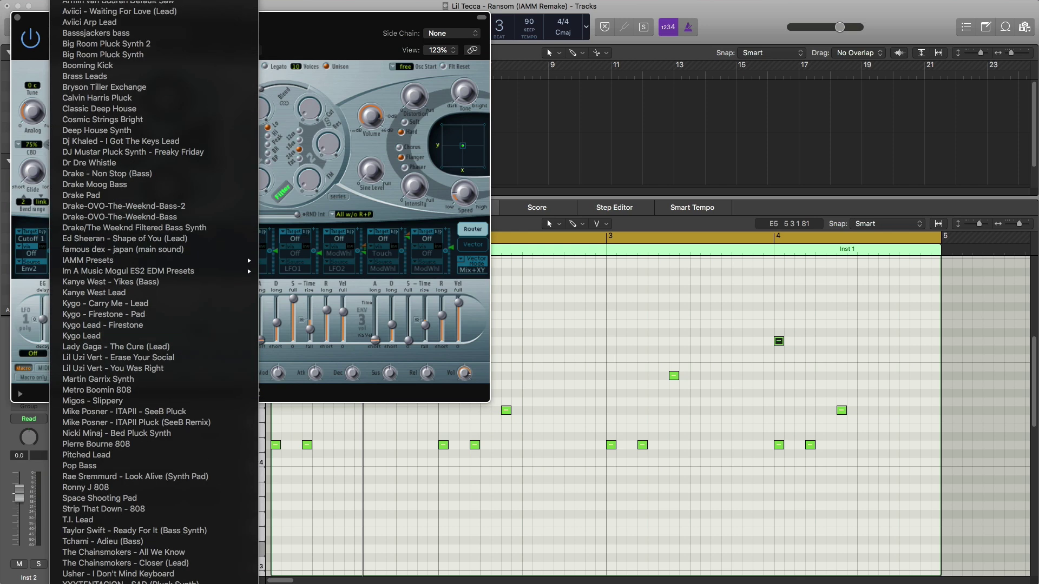
pyautogui.click(308, 582)
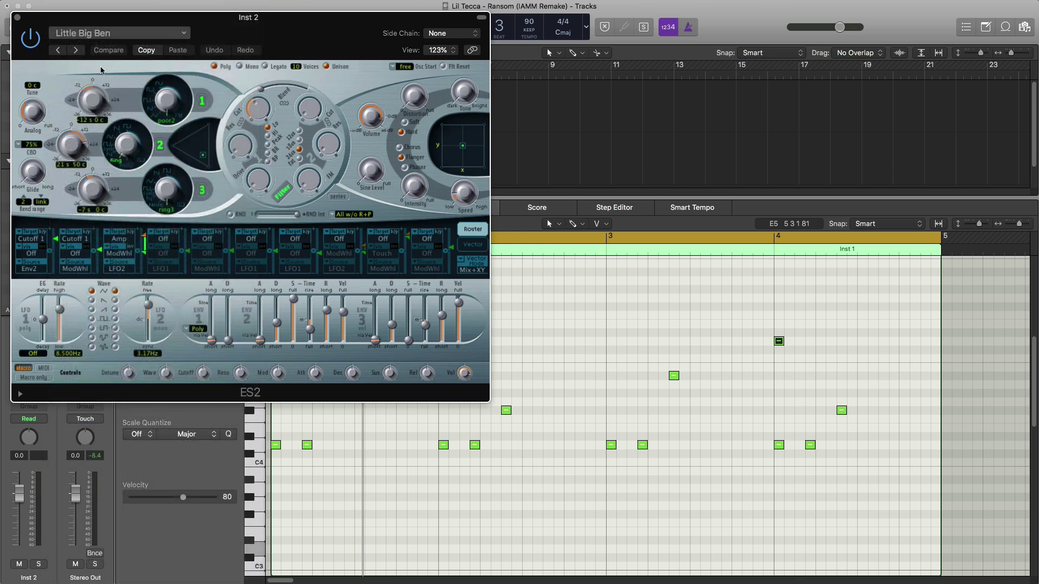
pyautogui.click(18, 17)
# Step: Solo the Bali Bells track during playback, add the Little Big Ben track to the solo, and stop
pyautogui.click(174, 165)
pyautogui.press('space')
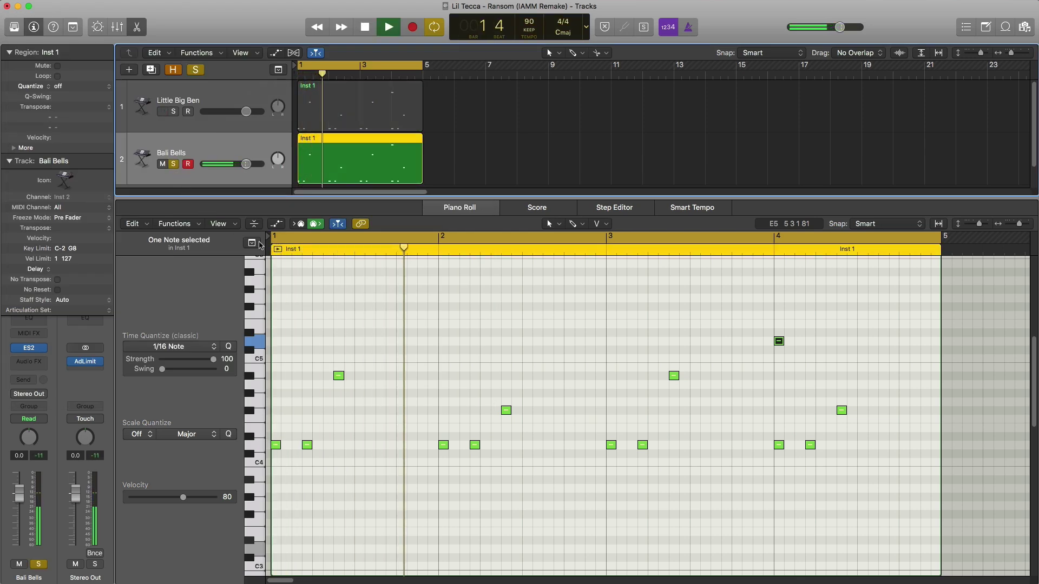
pyautogui.click(173, 112)
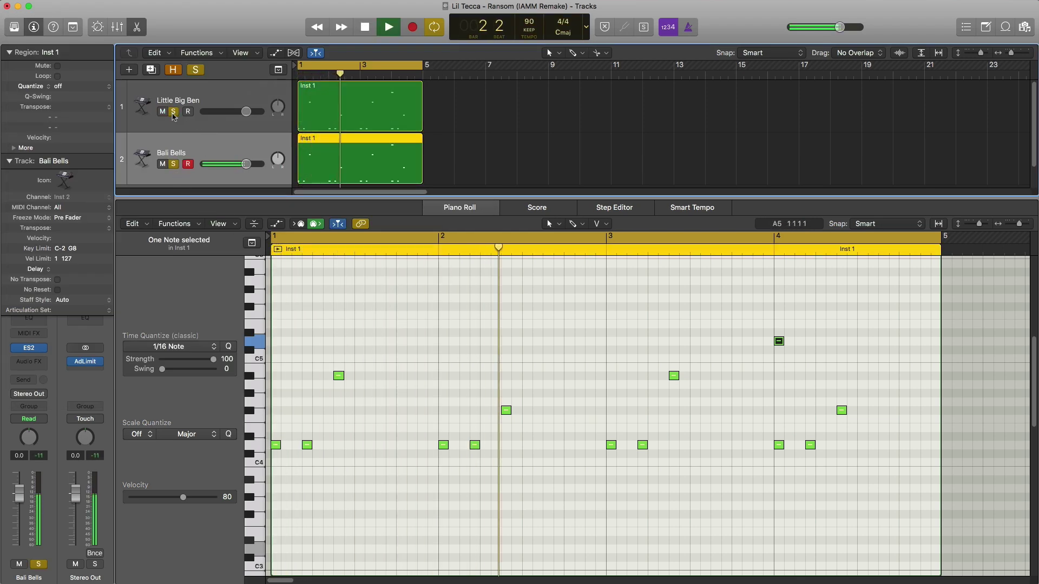
pyautogui.press('space')
# Step: Transpose all notes in the Bali Bells region down one octave and play both layers together
pyautogui.click(414, 354)
pyautogui.press('super+a')
pyautogui.hotkey('alt', 'shift', 'Down')
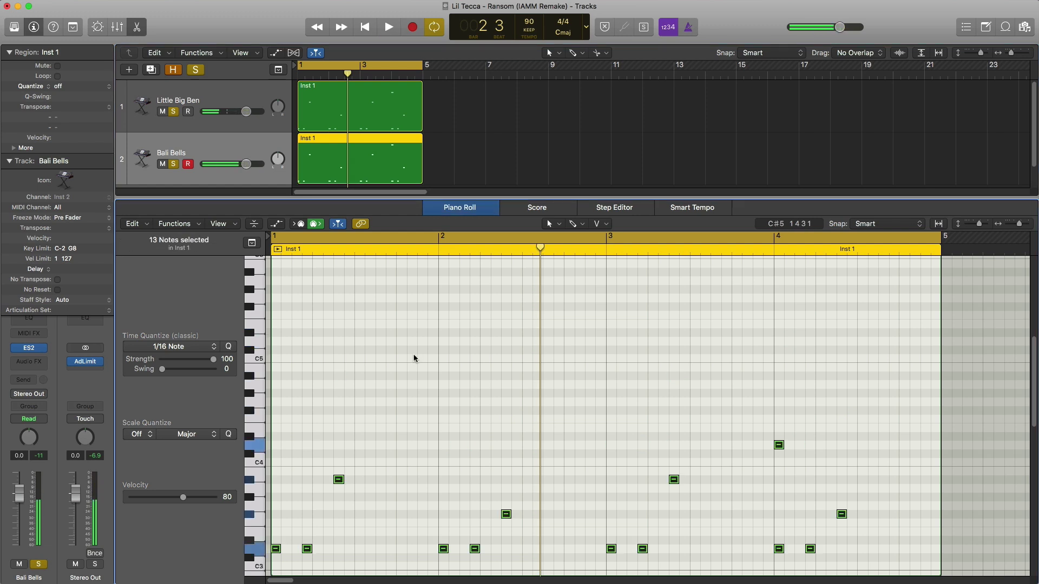
pyautogui.press('space')
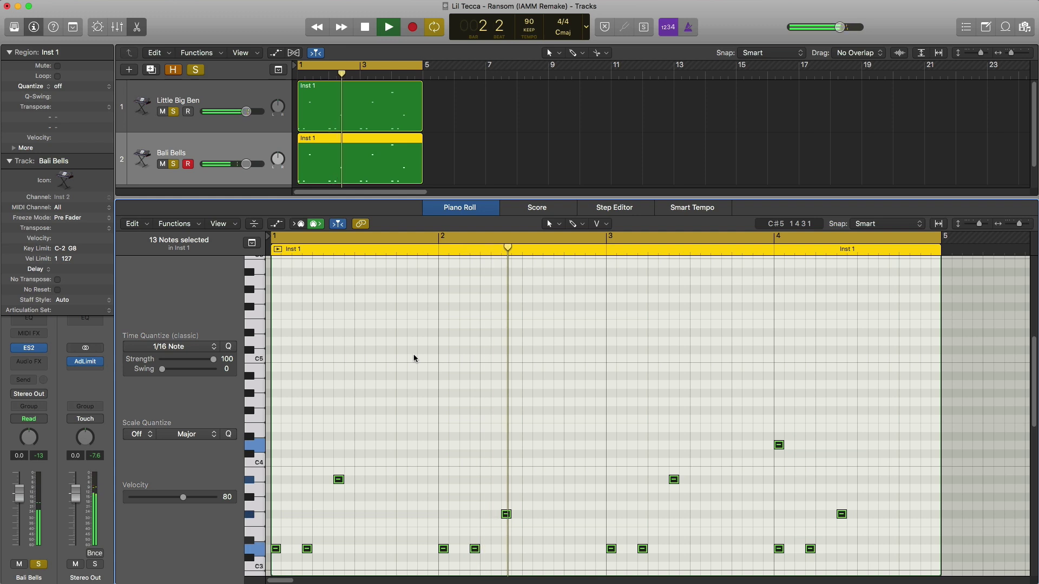
pyautogui.press('space')
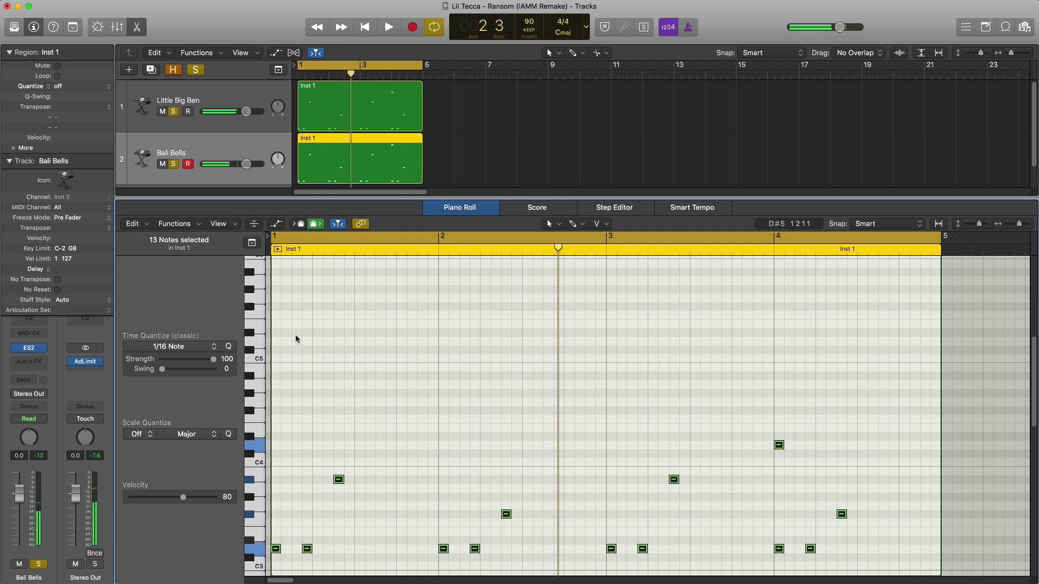
# Step: Open the Bali Bells track's ES2 and change oscillator 1 to a pulse-type waveform while auditioning the melody
pyautogui.click(30, 348)
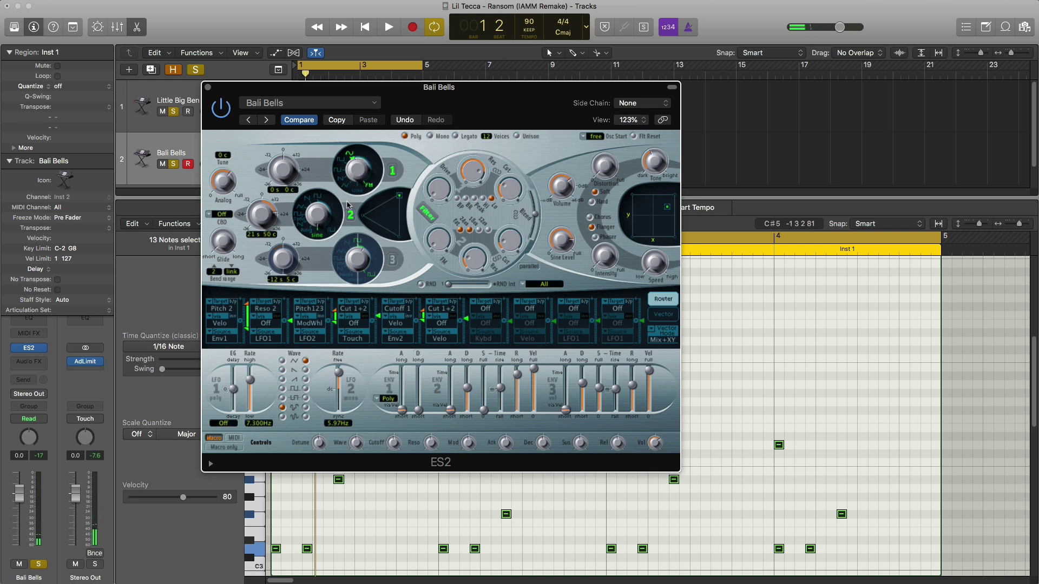
pyautogui.press('space')
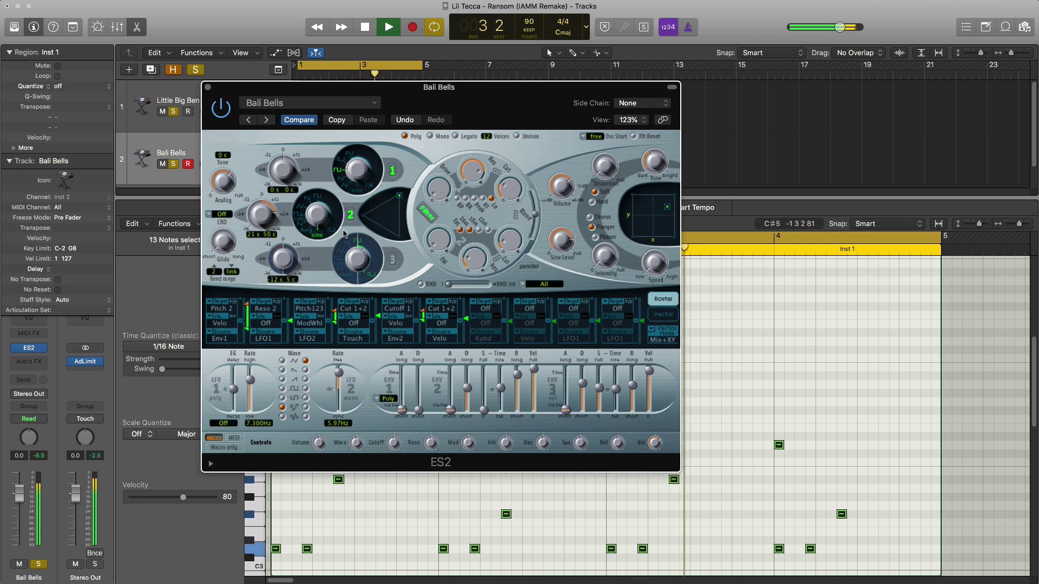
pyautogui.press('space')
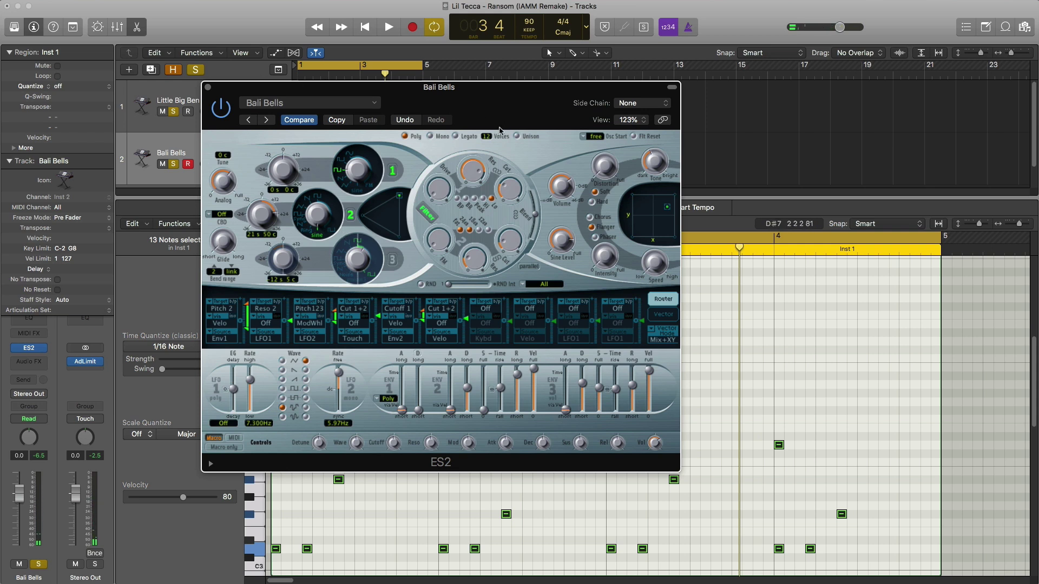
# Step: Turn on Unison with 6 voices in the Bali Bells ES2, audition it, and close the synth window
pyautogui.click(517, 137)
pyautogui.press('space')
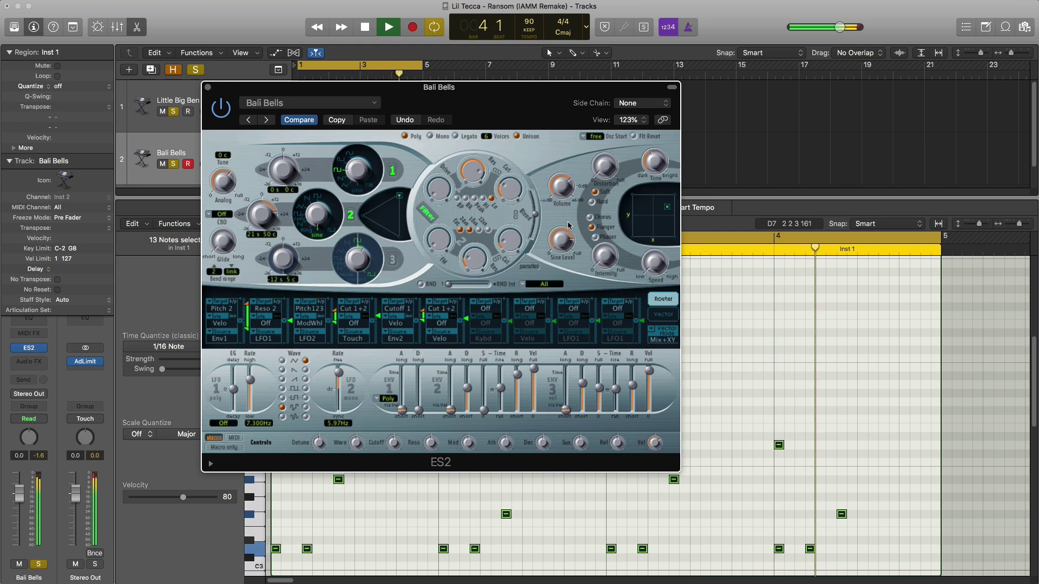
pyautogui.press('space')
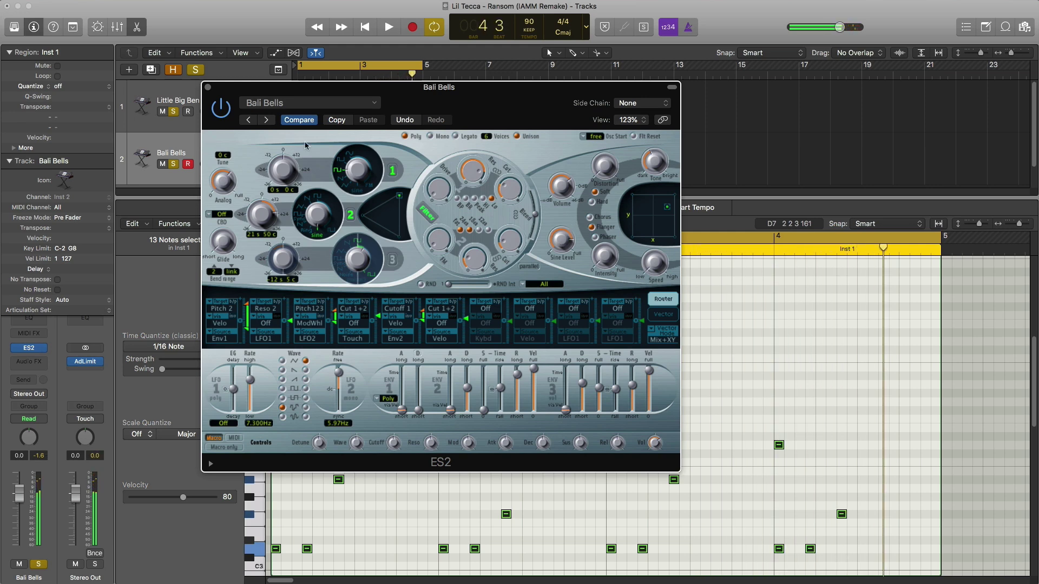
pyautogui.click(207, 87)
# Step: Play from the start and lower the Bali Bells track volume to about -12.4 dB
pyautogui.press('Return')
pyautogui.press('space')
pyautogui.moveTo(246, 164); pyautogui.dragTo(224, 181)
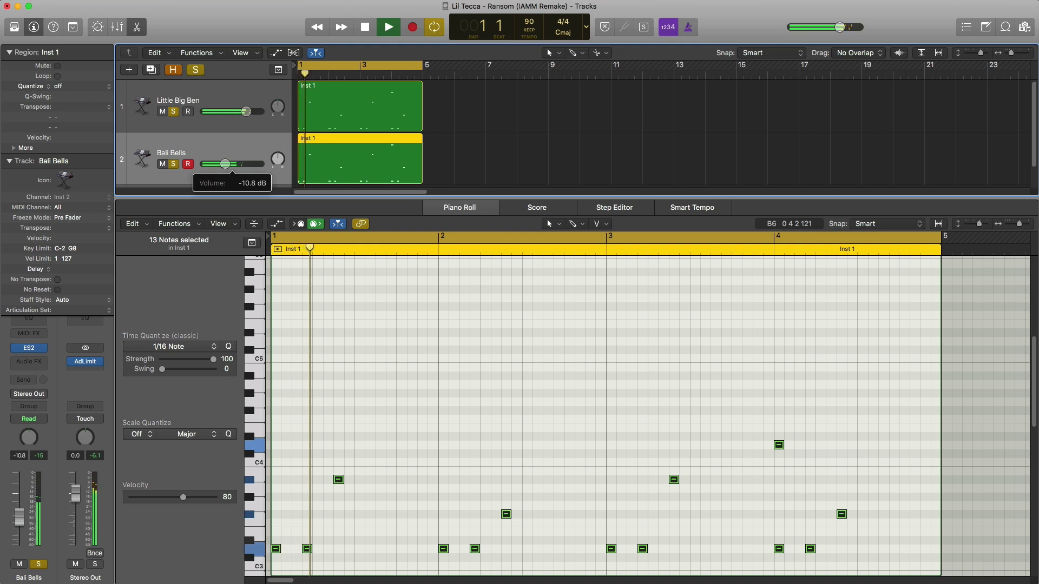
pyautogui.press('space')
# Step: Shift all Bali Bells notes slightly later than the grid, keeping their pitches, and play the result
pyautogui.scroll(3, 399, 523)
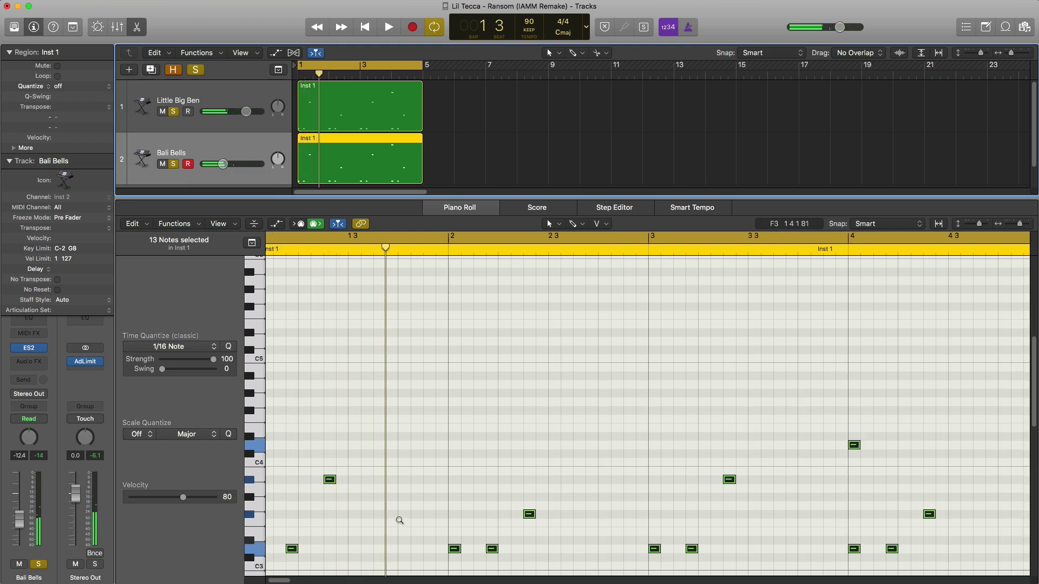
pyautogui.hscroll(-3, 399, 522)
pyautogui.scroll(5, 303, 538)
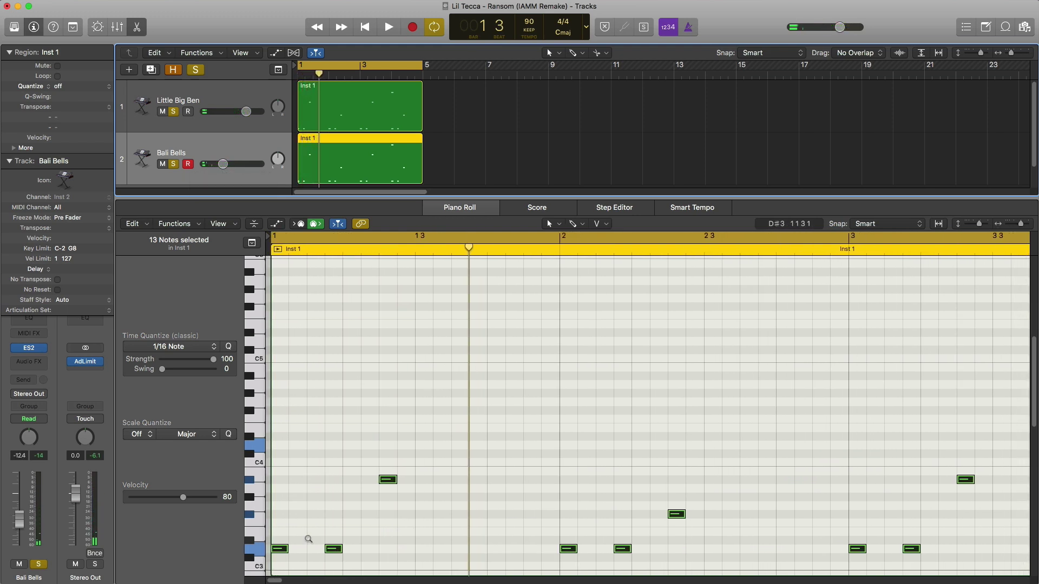
pyautogui.hscroll(2, 303, 553)
pyautogui.moveTo(285, 550); pyautogui.dragTo(286, 551)
pyautogui.press('space')
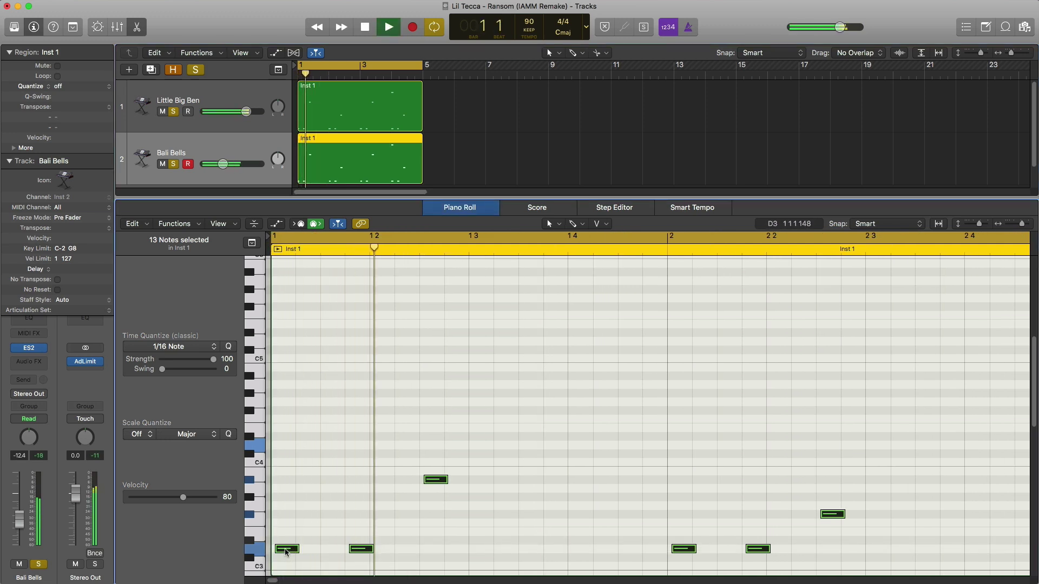
# Step: Fine-tune the offset by moving all Bali Bells notes slightly earlier, and play from the start
pyautogui.scroll(2, 286, 550)
pyautogui.scroll(3, 292, 538)
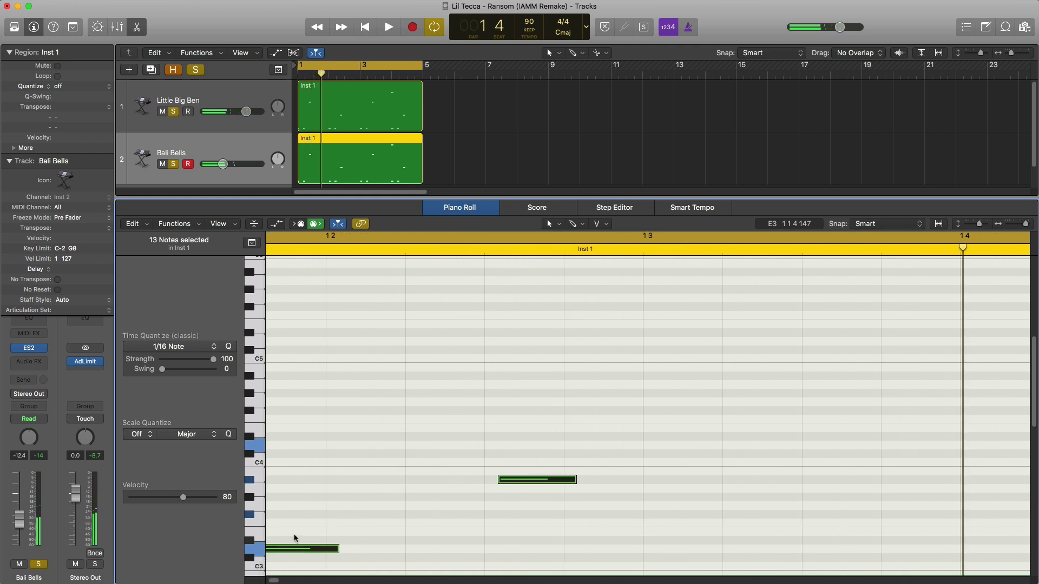
pyautogui.press('space')
pyautogui.moveTo(575, 481); pyautogui.dragTo(571, 479)
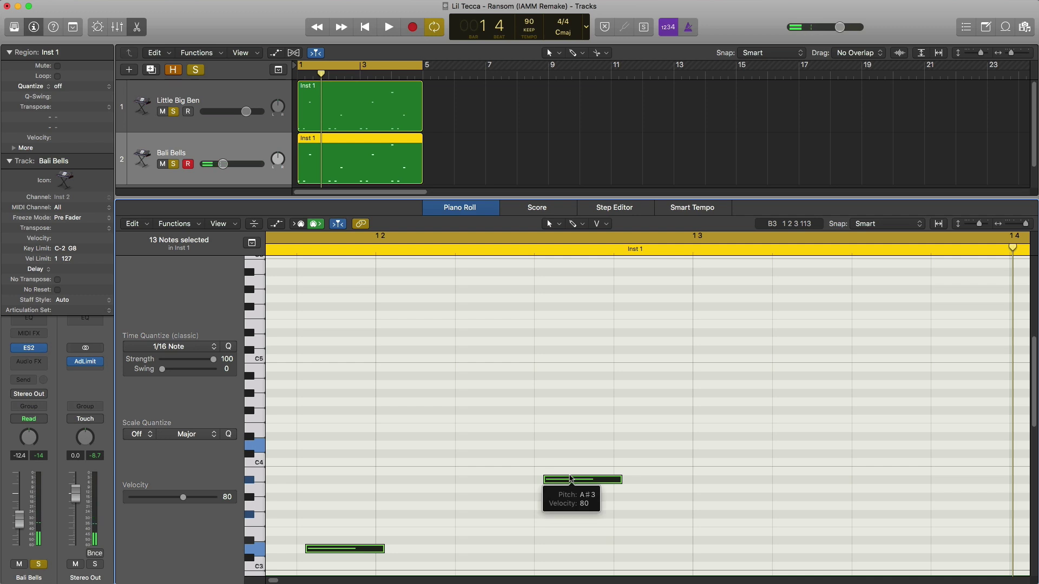
pyautogui.press('space')
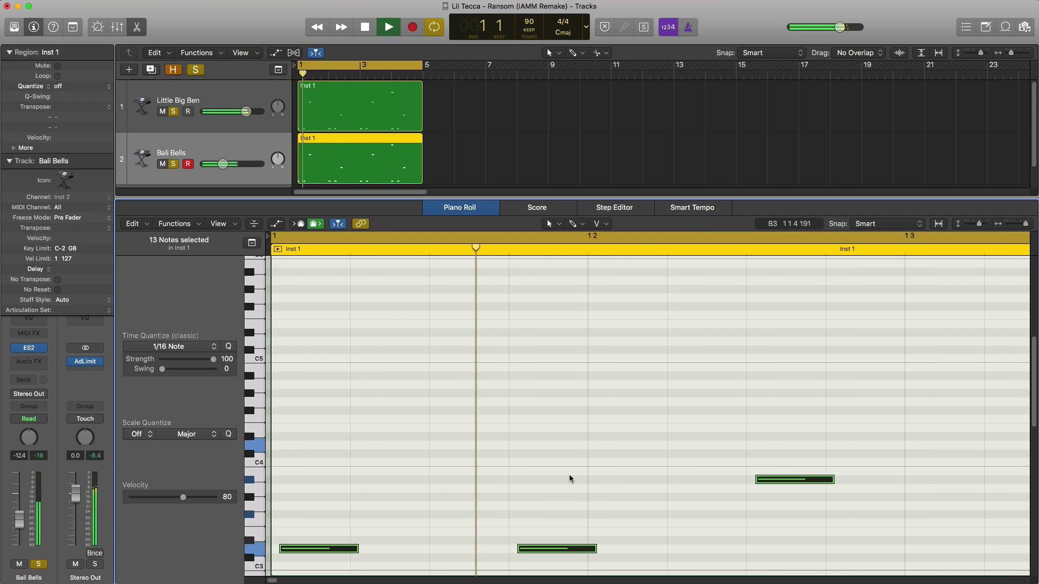
# Step: Lower the Little Big Ben track volume to -4.0 dB during playback, select its region, and stop
pyautogui.keyDown('ctrl'); pyautogui.keyDown('alt'); pyautogui.click(551, 452); pyautogui.keyUp('alt'); pyautogui.keyUp('ctrl')
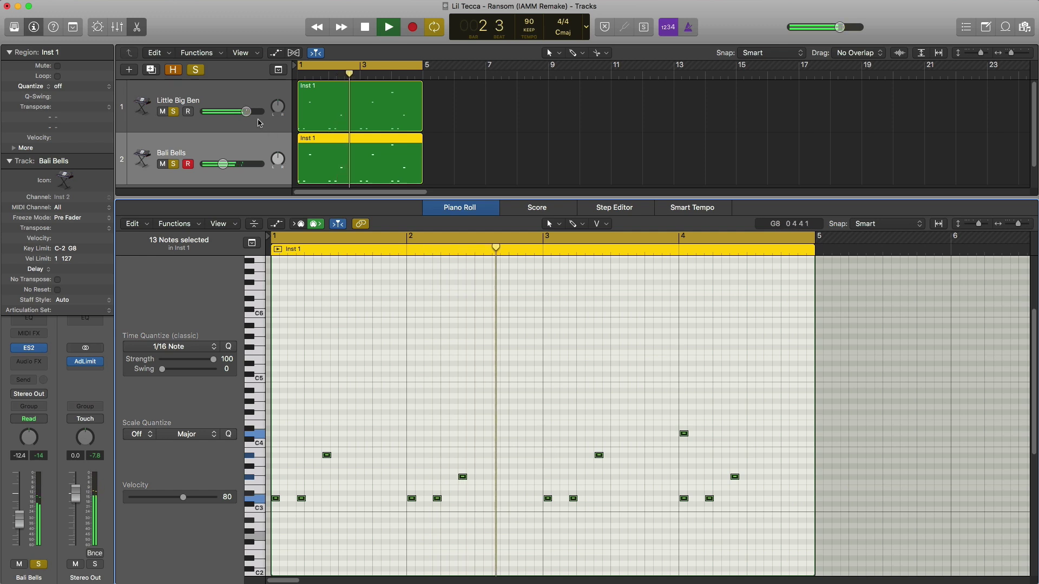
pyautogui.moveTo(247, 111); pyautogui.dragTo(235, 112)
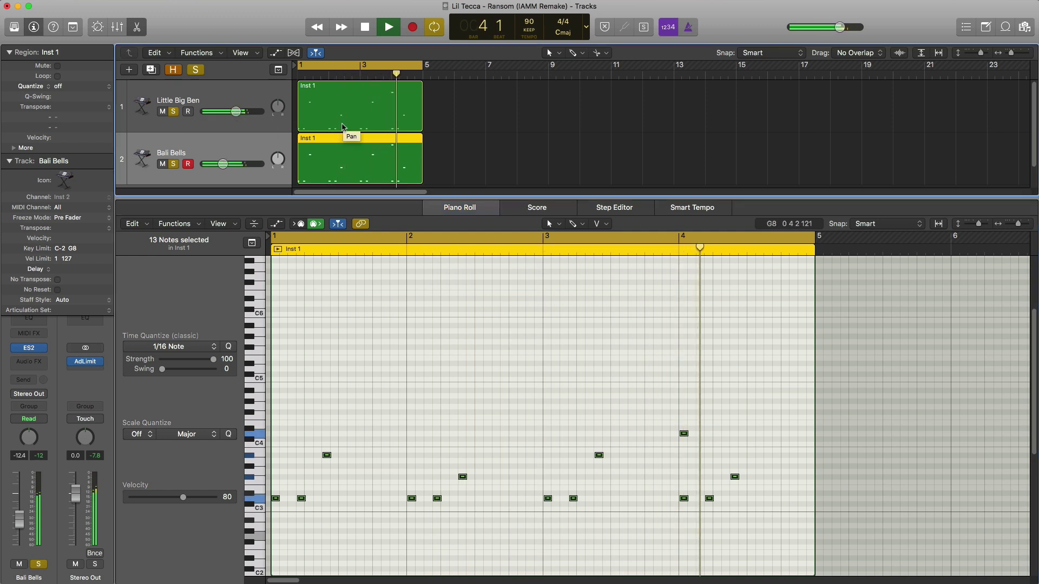
pyautogui.click(342, 127)
pyautogui.press('space')
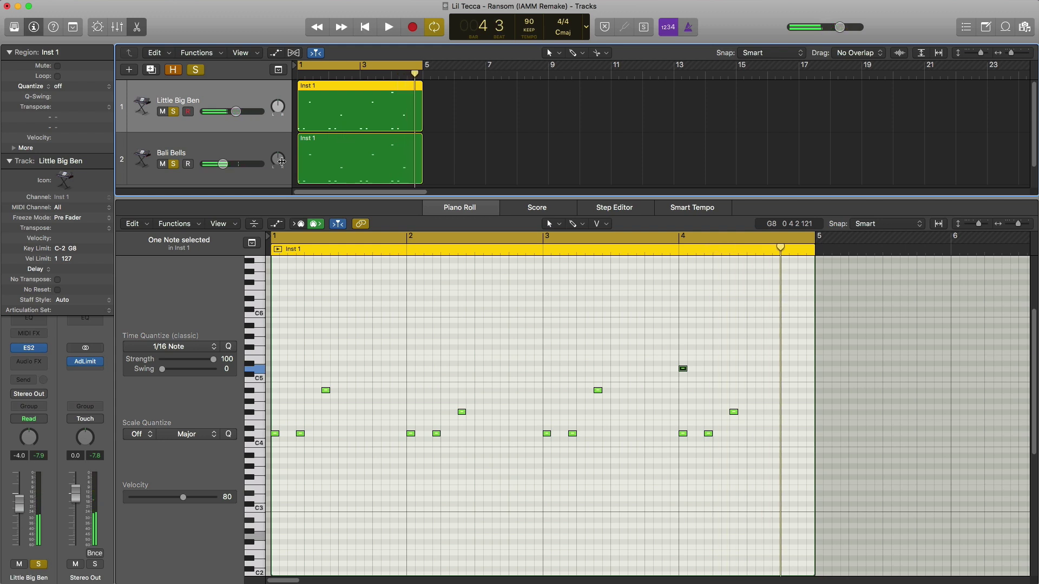
# Step: Create a new software instrument track with Sculpture and copy the four-bar Bali Bells region onto it at bar 1
pyautogui.press('Down')
pyautogui.click(129, 69)
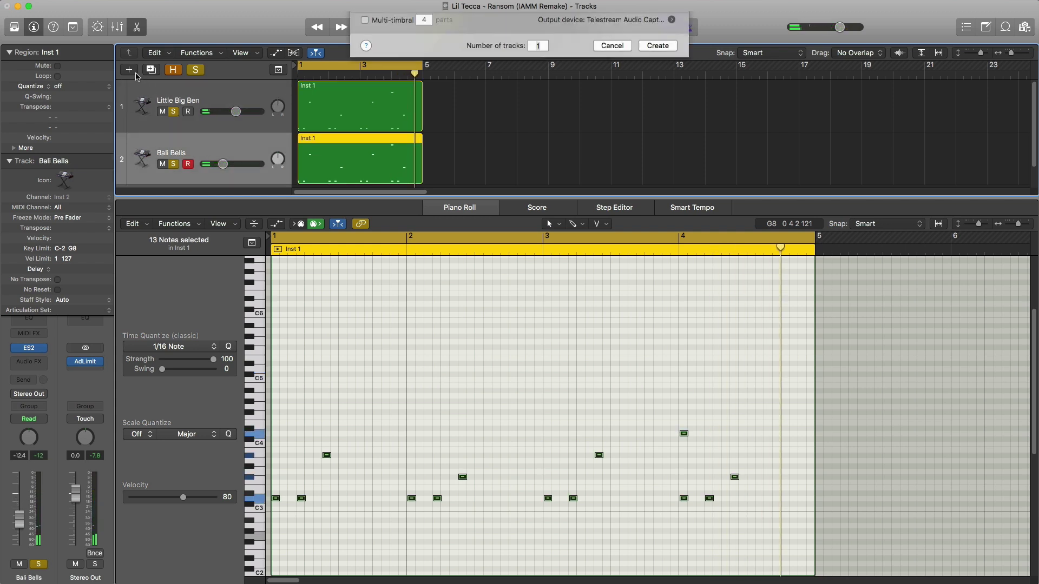
pyautogui.press('Return')
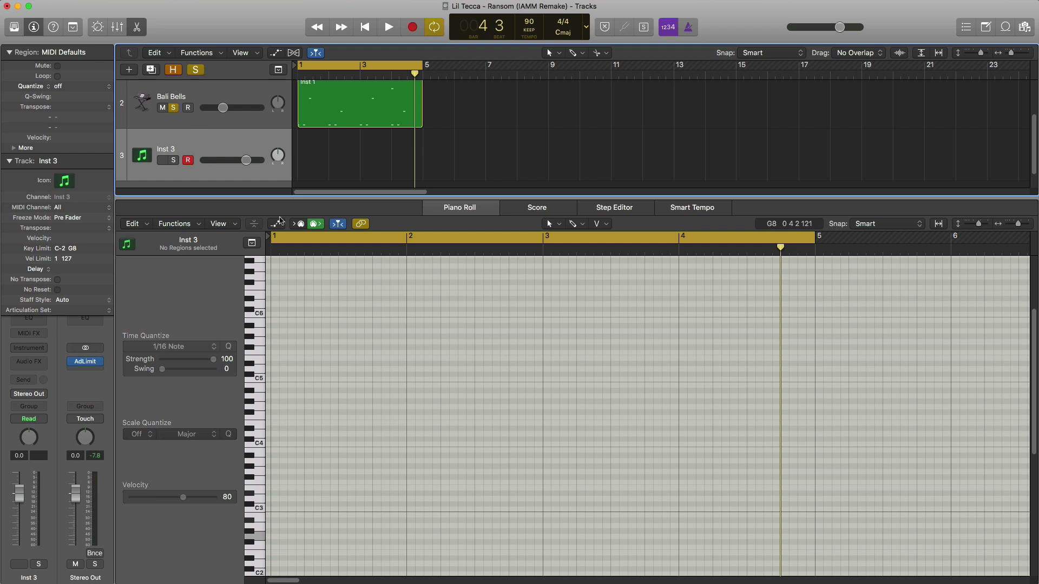
pyautogui.click(31, 350)
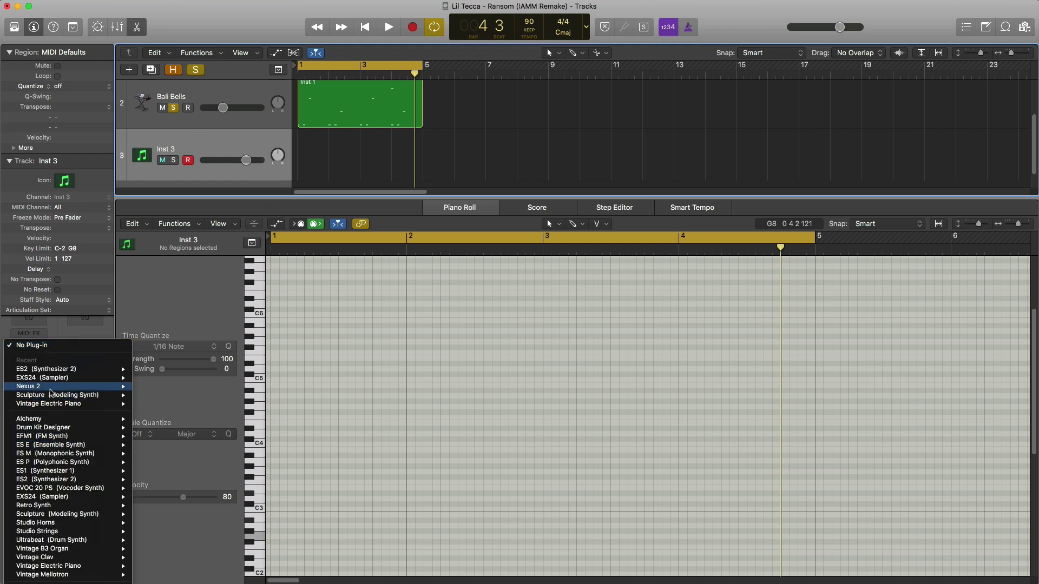
pyautogui.moveTo(67, 399)
pyautogui.click(150, 398)
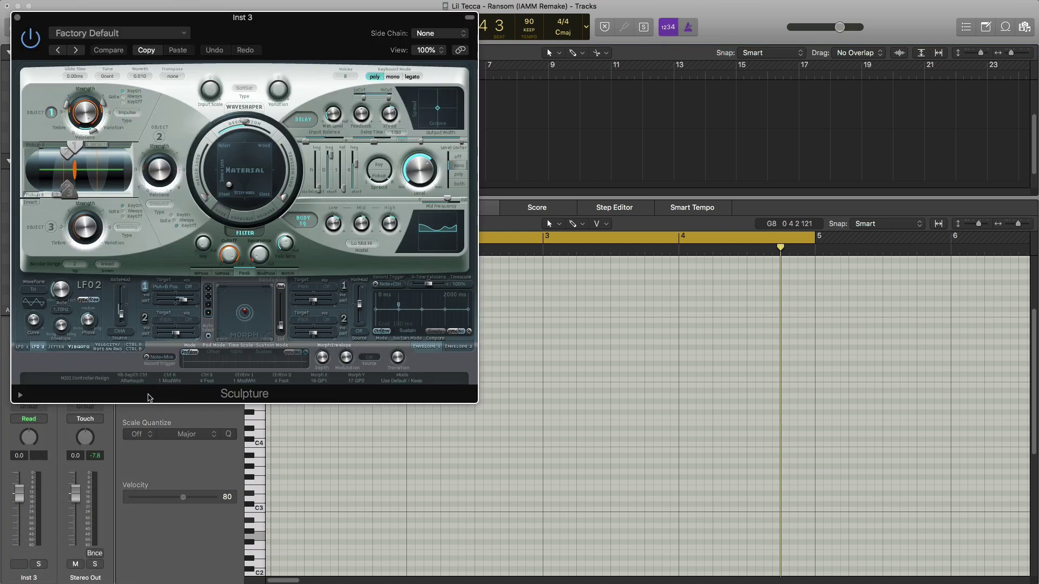
pyautogui.press('super+w')
pyautogui.moveTo(363, 118); pyautogui.dragTo(364, 165)
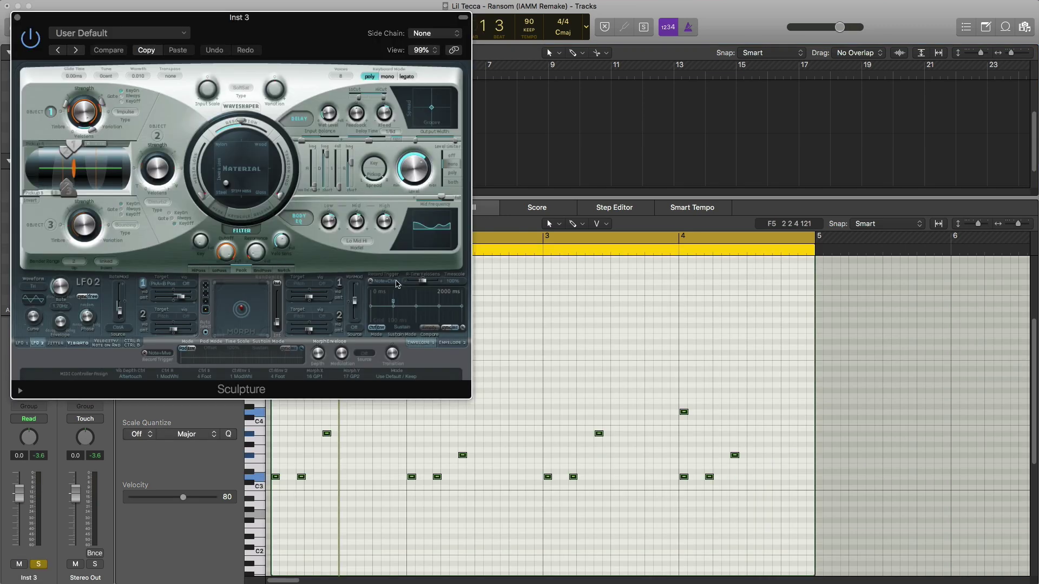
# Step: Audition the third track and load Sculpture's Glockenspiel preset from Modeled Bells, closing the synth window
pyautogui.press('space')
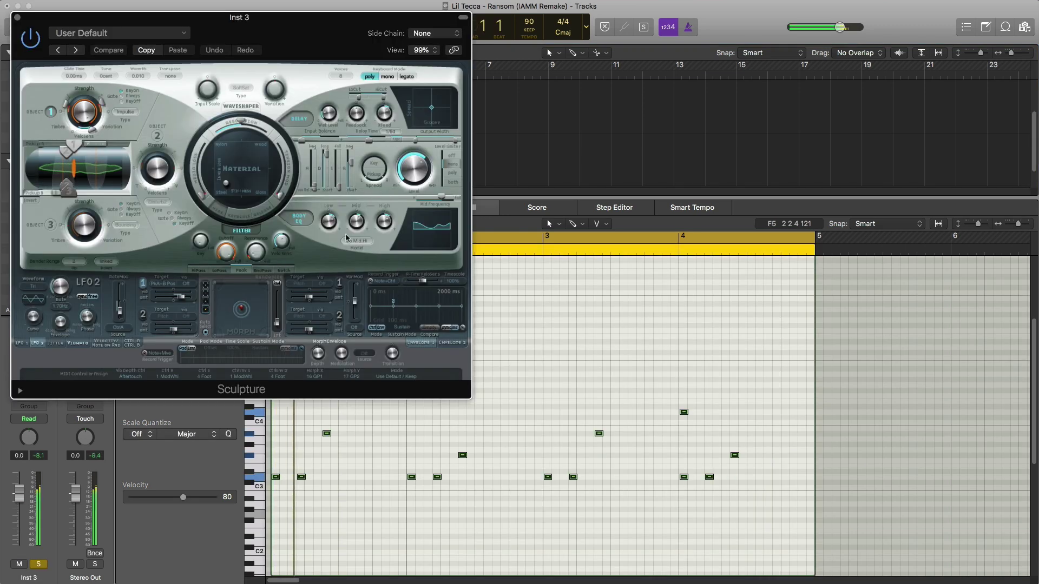
pyautogui.click(128, 35)
pyautogui.moveTo(197, 282)
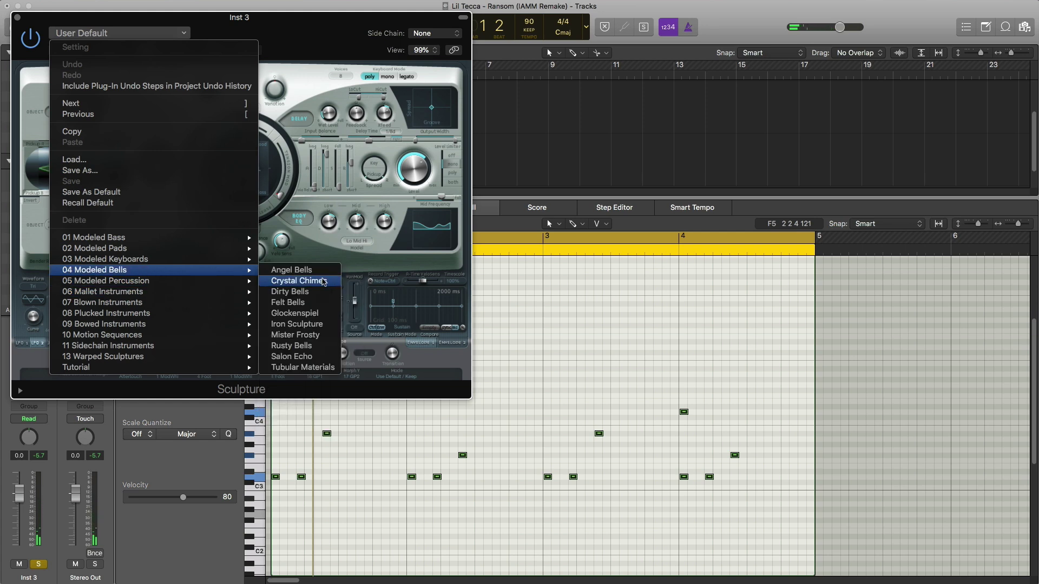
pyautogui.click(323, 316)
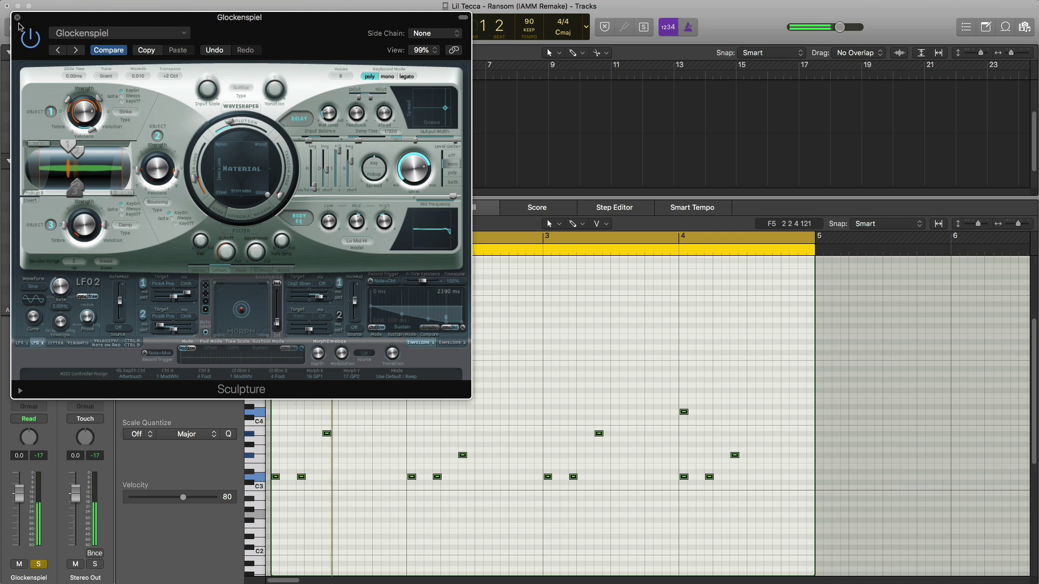
pyautogui.click(17, 17)
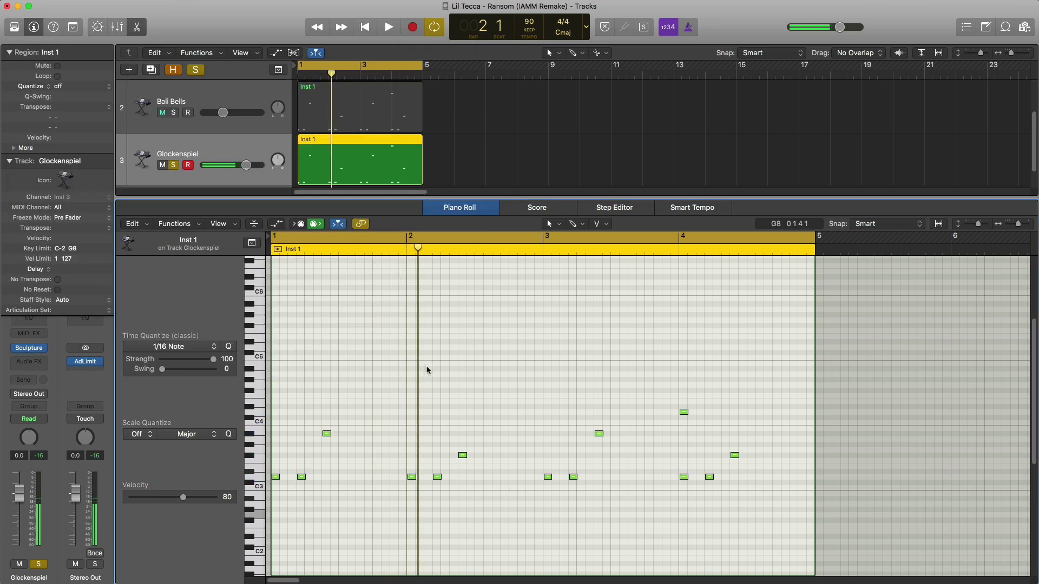
# Step: Transpose all notes in the Glockenspiel region down one octave and play the soloed layer
pyautogui.press('super+a')
pyautogui.hotkey('alt', 'shift', 'Down')
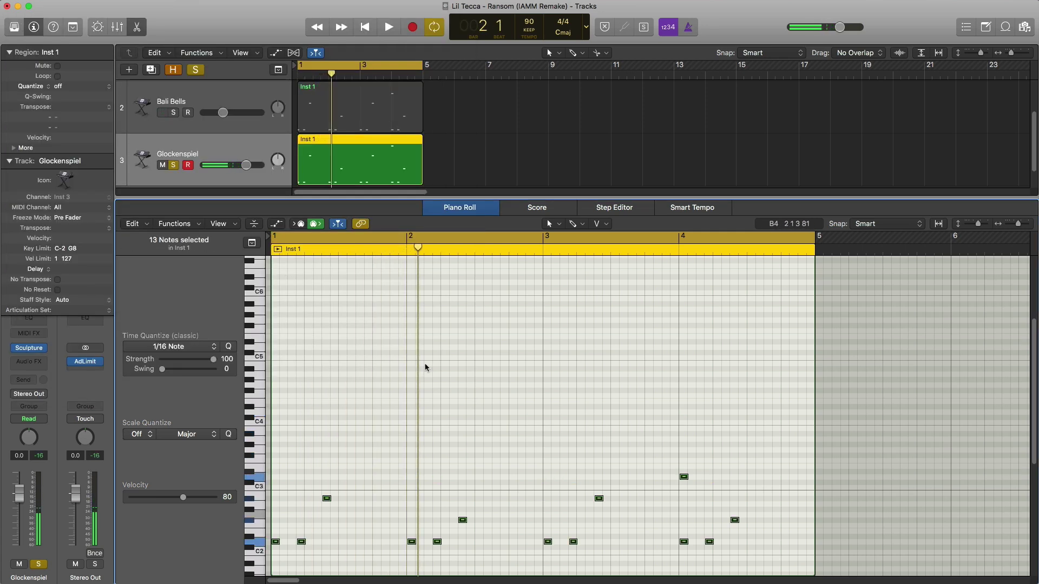
pyautogui.press('space')
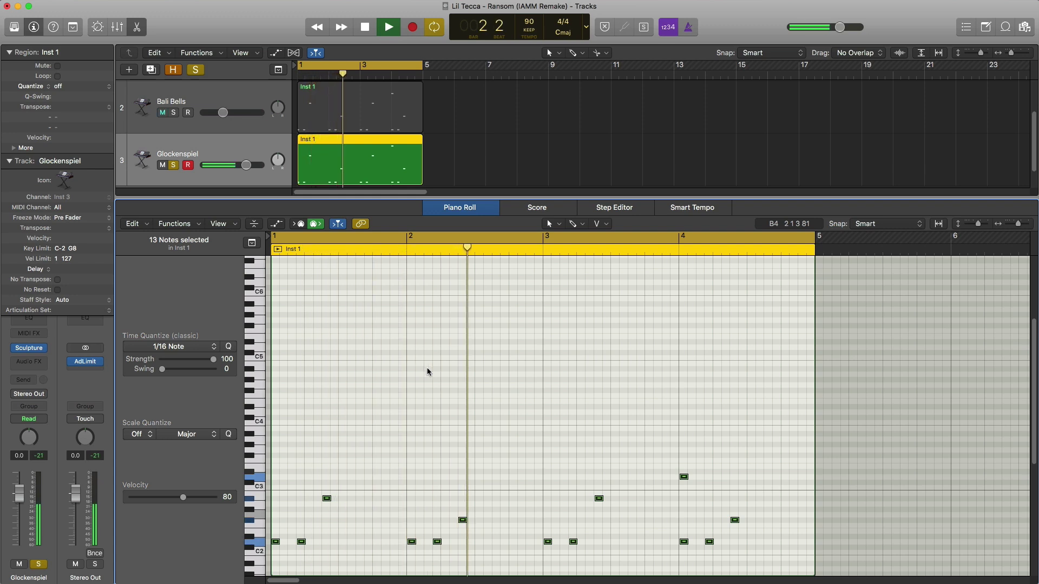
pyautogui.press('space')
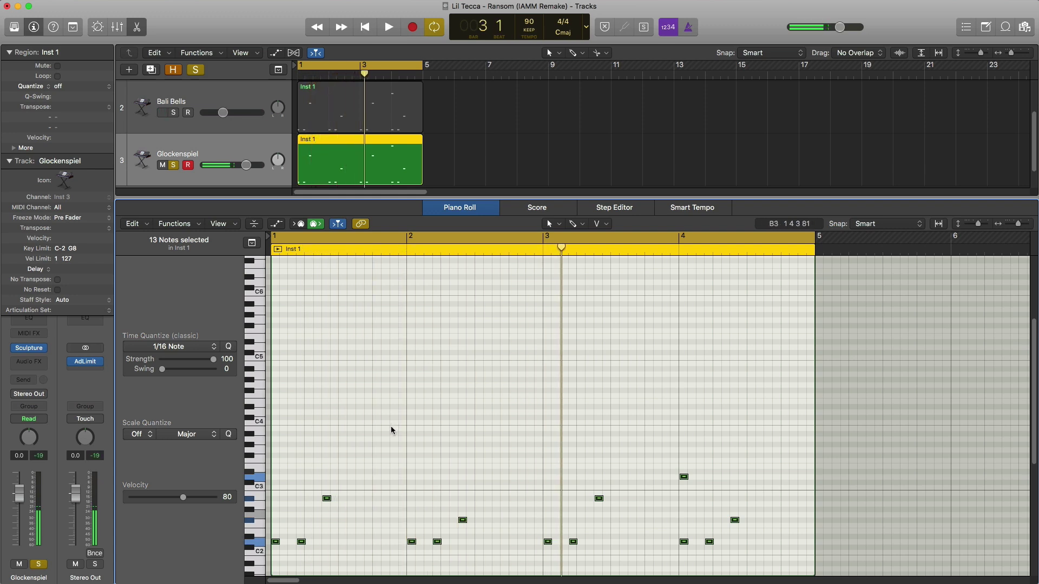
# Step: Play the soloed Glockenspiel layer and review its four bars of notes in the Piano Roll
pyautogui.scroll(5, 392, 430)
pyautogui.hscroll(-15, 391, 430)
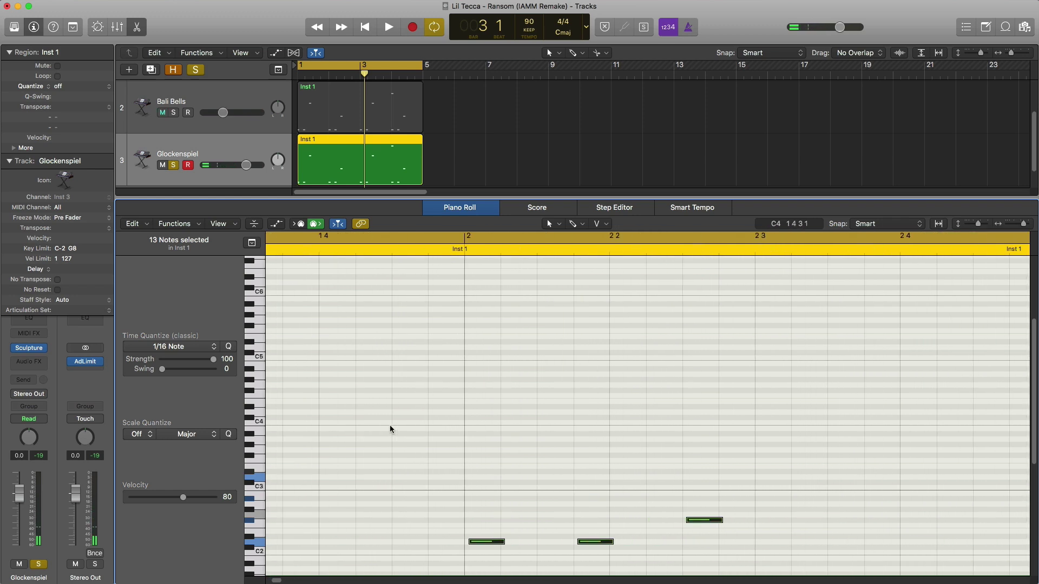
pyautogui.moveTo(287, 542); pyautogui.dragTo(290, 544)
pyautogui.press('space')
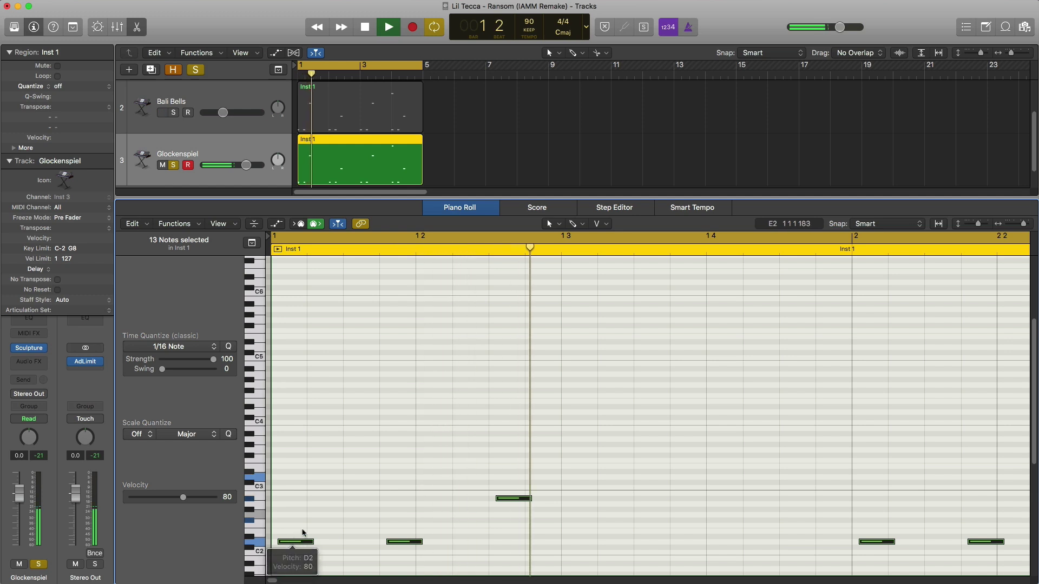
pyautogui.scroll(-5, 574, 448)
pyautogui.scroll(-5, 573, 448)
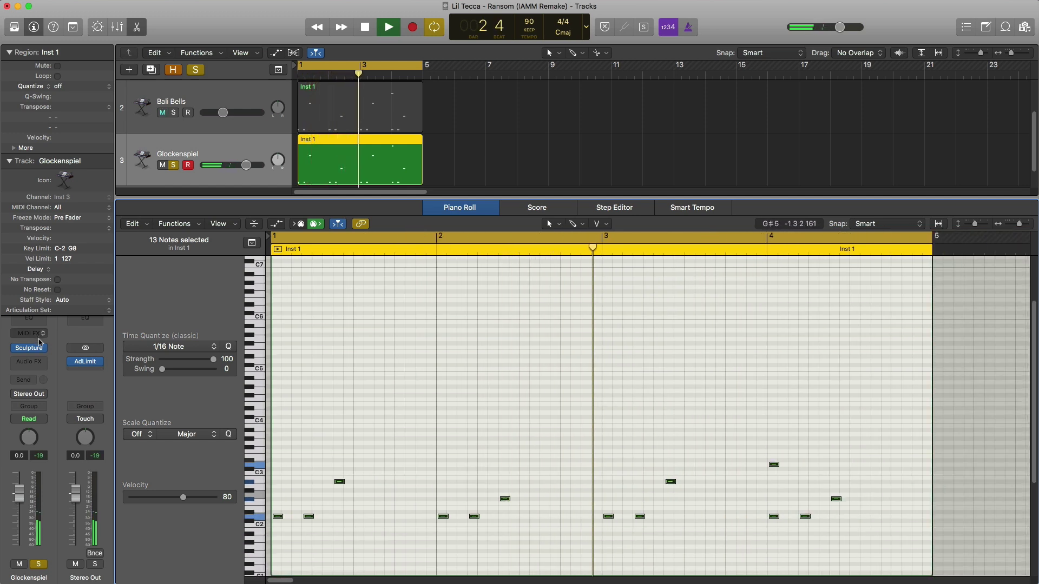
# Step: Adjust the Glockenspiel's Sculpture sound by repositioning the Material point and moving a pickup-display handle to 0.00, auditioning the result
pyautogui.click(30, 349)
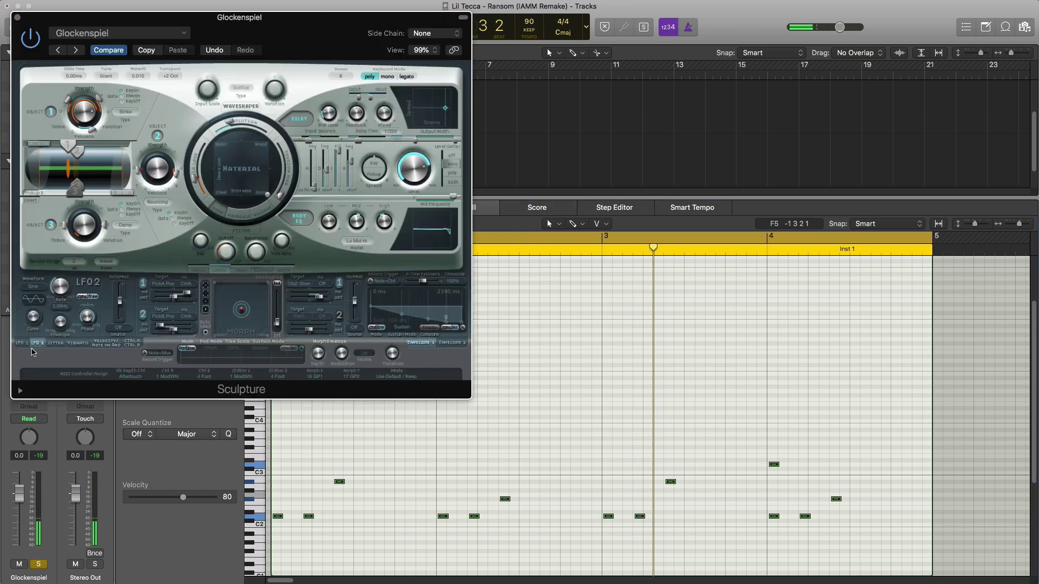
pyautogui.press('space')
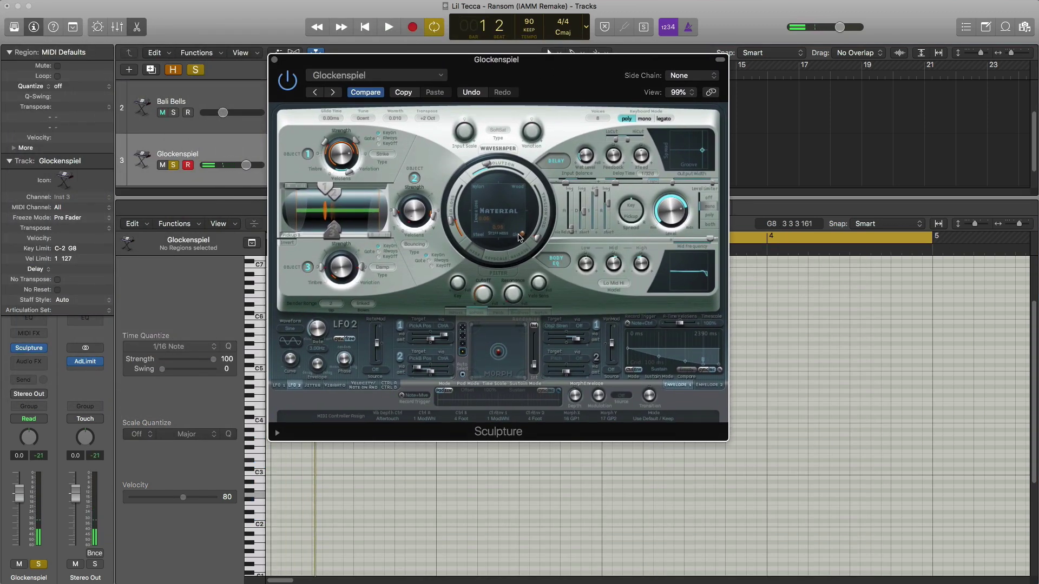
pyautogui.press('space')
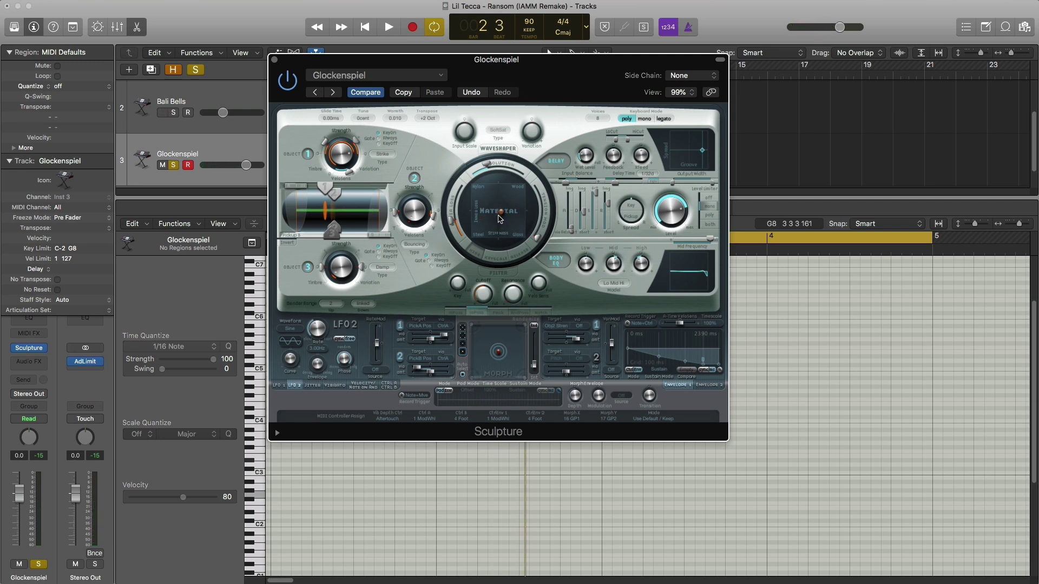
pyautogui.press('space')
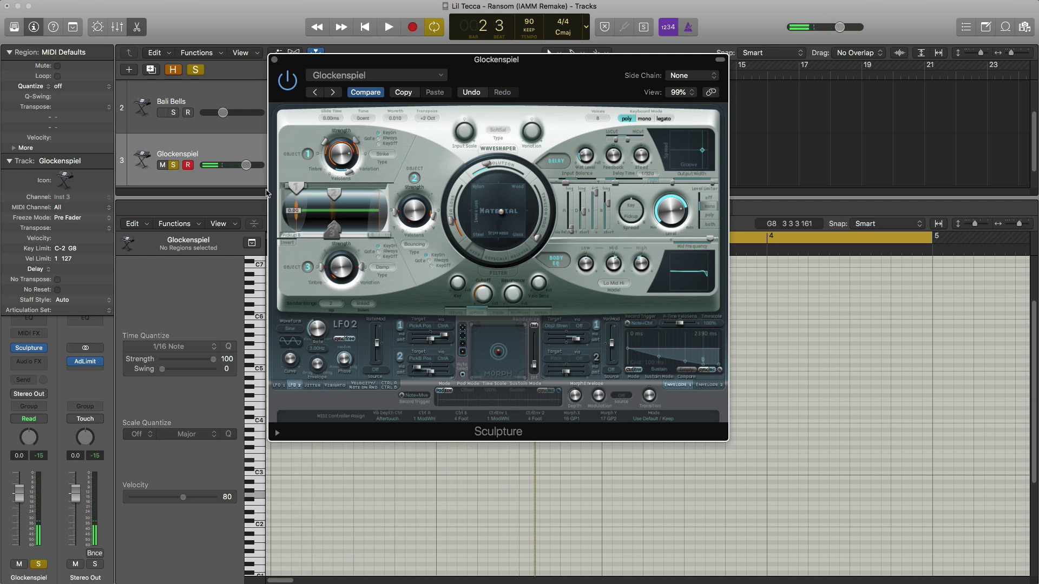
pyautogui.press('space')
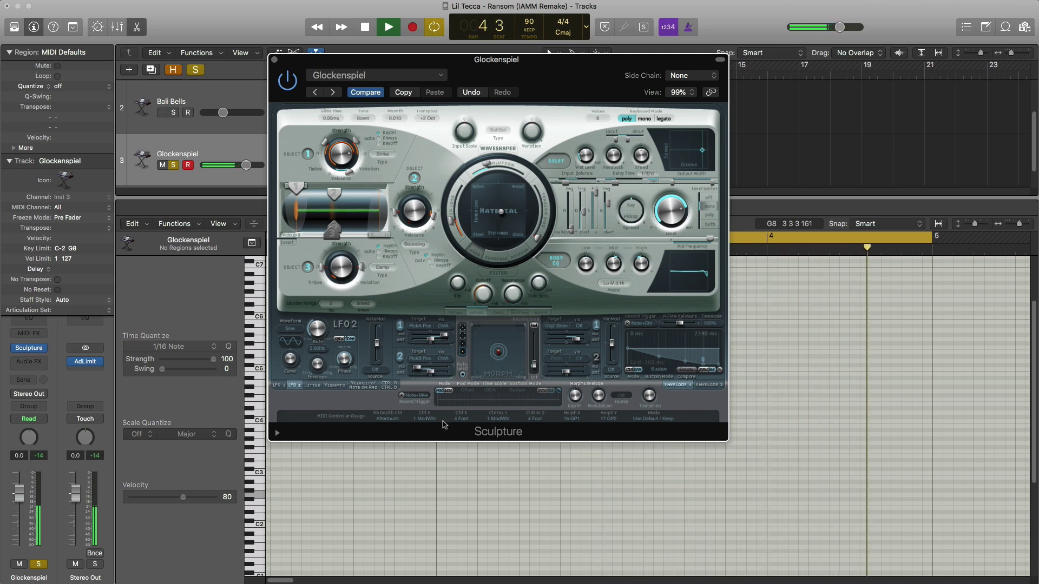
pyautogui.press('space')
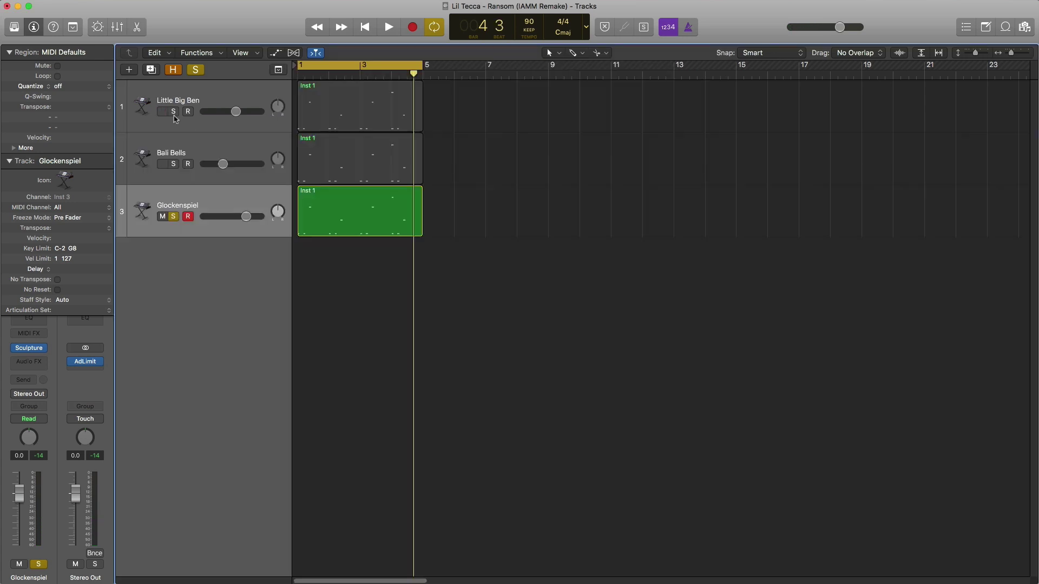
# Step: Solo Little Big Ben and Bali Bells too, and balance the layers with Glockenspiel at -0.2 dB and Little Big Ben at -4.3 dB
pyautogui.moveTo(173, 114); pyautogui.dragTo(173, 164)
pyautogui.press('space')
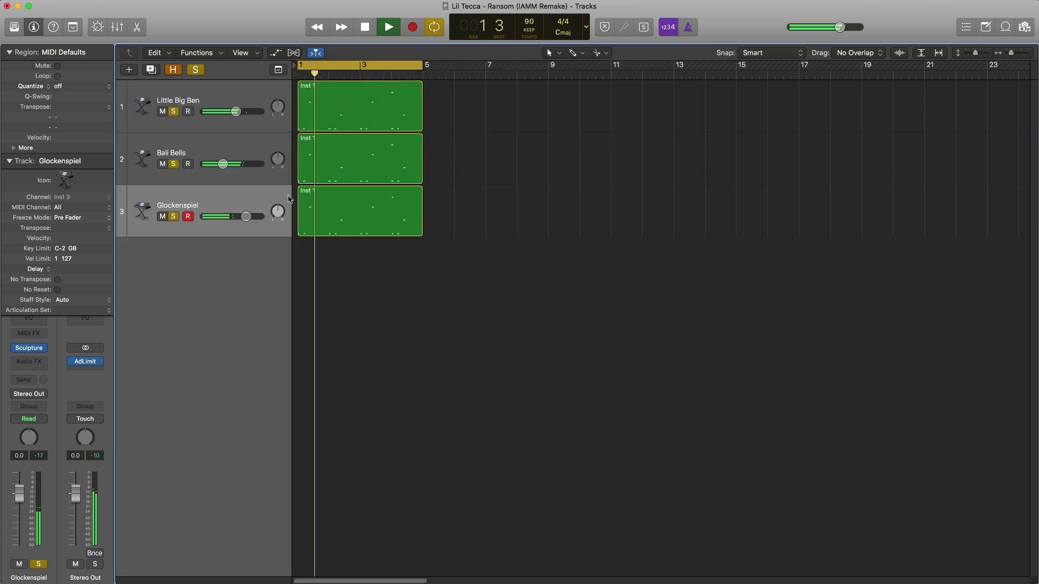
pyautogui.press('super+Down')
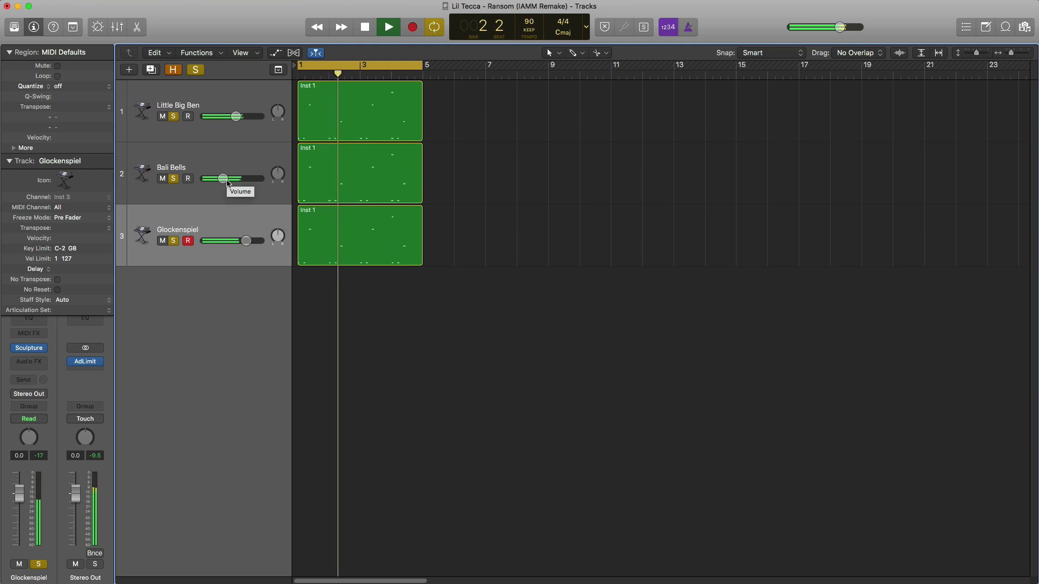
pyautogui.moveTo(246, 241); pyautogui.dragTo(246, 241)
pyautogui.moveTo(236, 117); pyautogui.dragTo(236, 117)
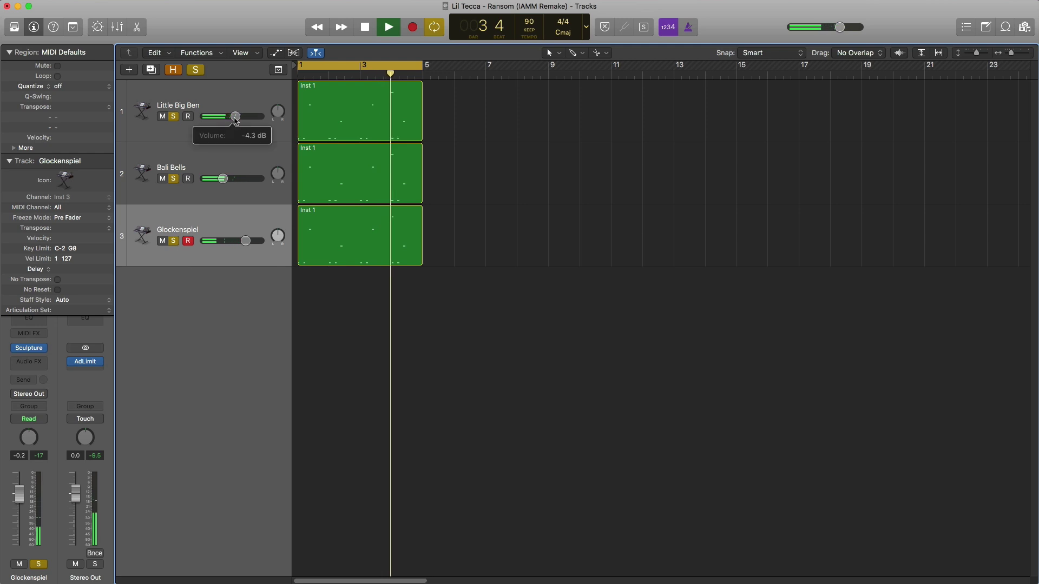
pyautogui.press('space')
# Step: Group the Little Big Ben, Bali Bells and Glockenspiel tracks into a summing track stack
pyautogui.keyDown('shift'); pyautogui.click(208, 163); pyautogui.keyUp('shift')
pyautogui.keyDown('shift'); pyautogui.click(210, 114); pyautogui.keyUp('shift')
pyautogui.rightClick(219, 104)
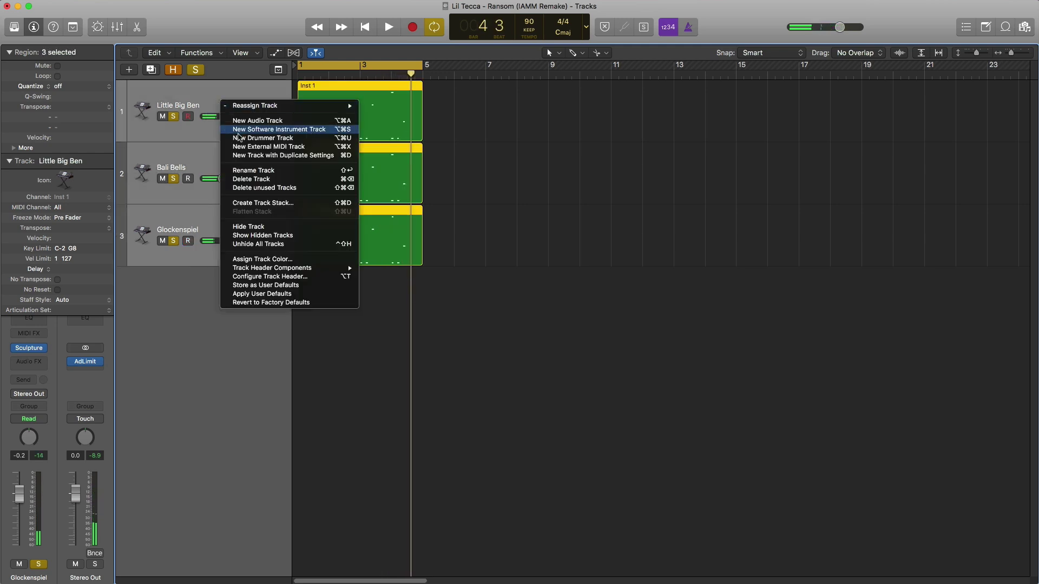
pyautogui.click(263, 204)
pyautogui.press('Return')
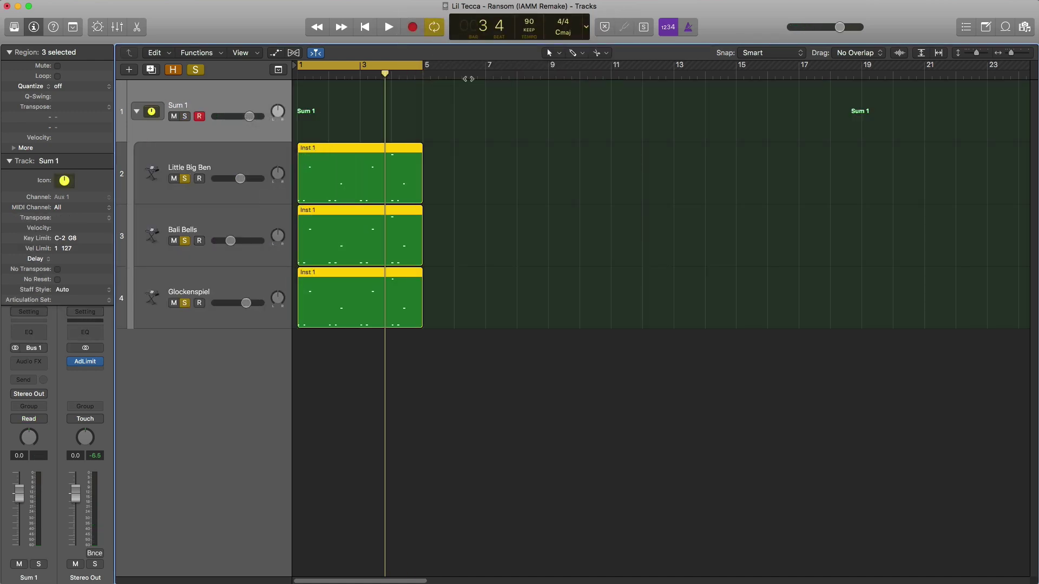
# Step: Add a Channel EQ to the summing stack and enable its low cut at 210 Hz while auditioning
pyautogui.press('space')
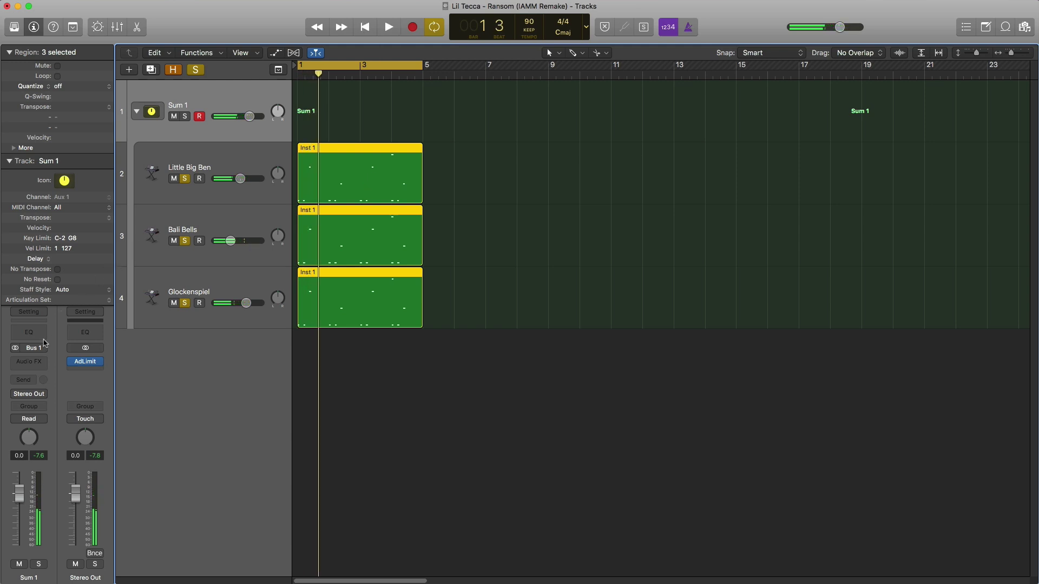
pyautogui.click(36, 335)
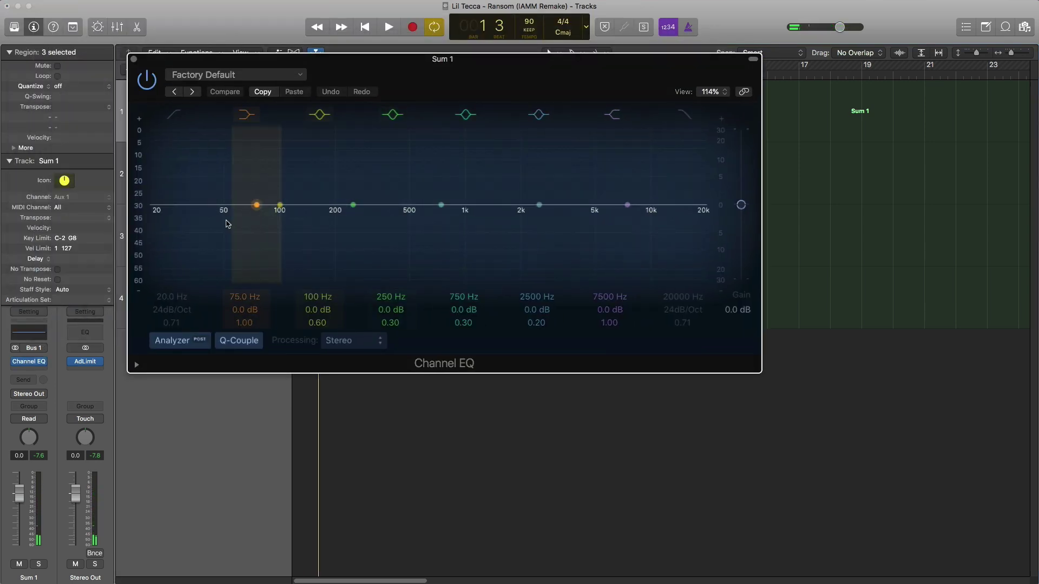
pyautogui.click(174, 116)
pyautogui.press('space')
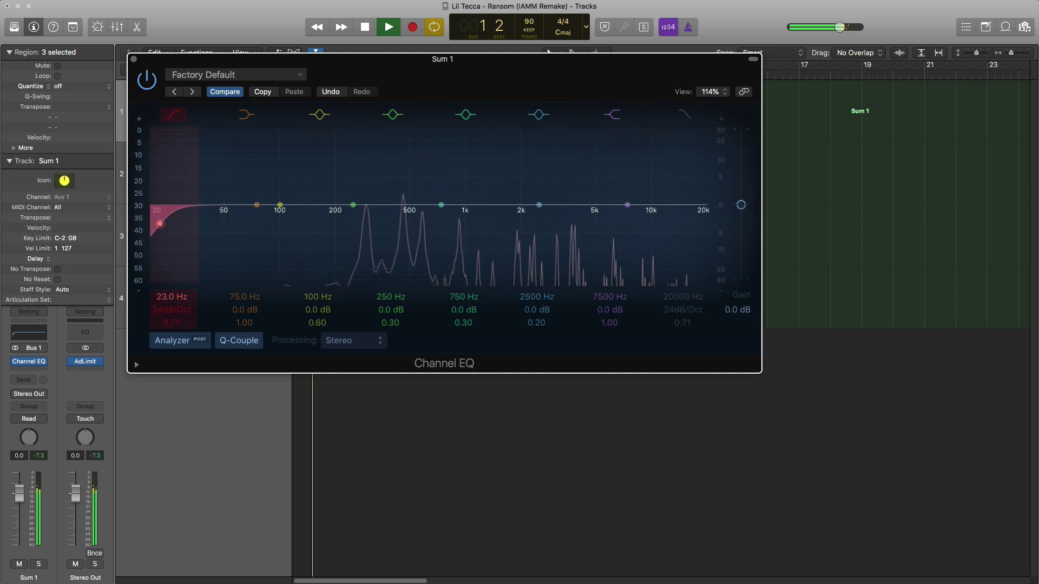
pyautogui.moveTo(161, 223); pyautogui.dragTo(353, 223)
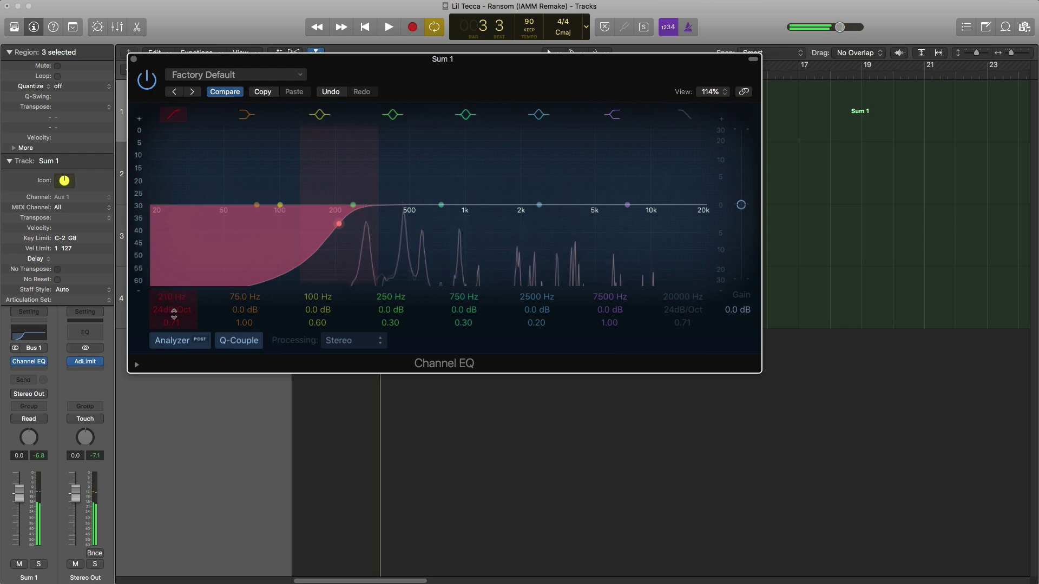
pyautogui.press('space')
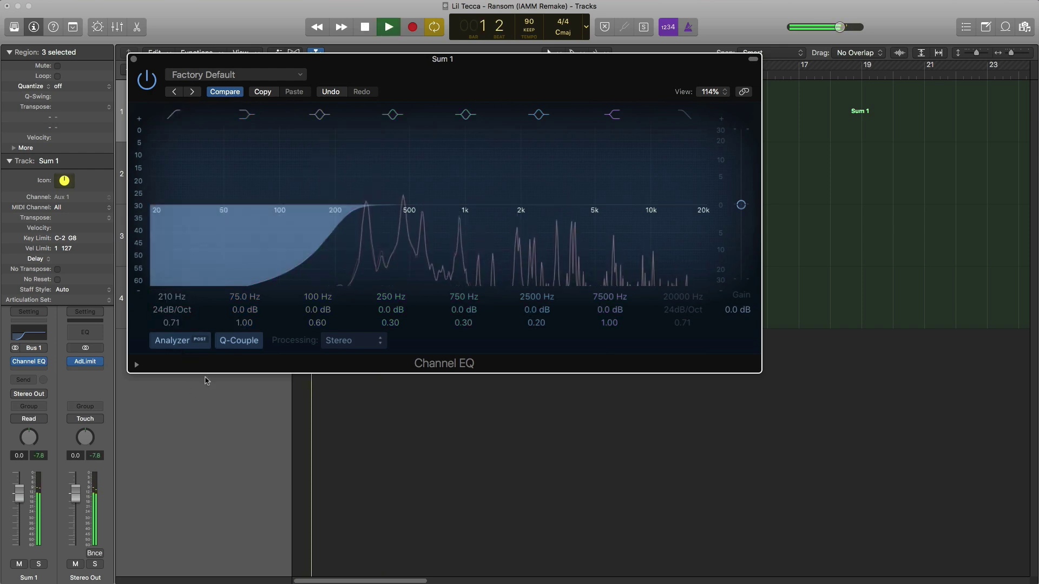
pyautogui.press('space')
# Step: Set the stack EQ's high cut to 6200 Hz with a raised Q, and close the EQ window
pyautogui.press('space')
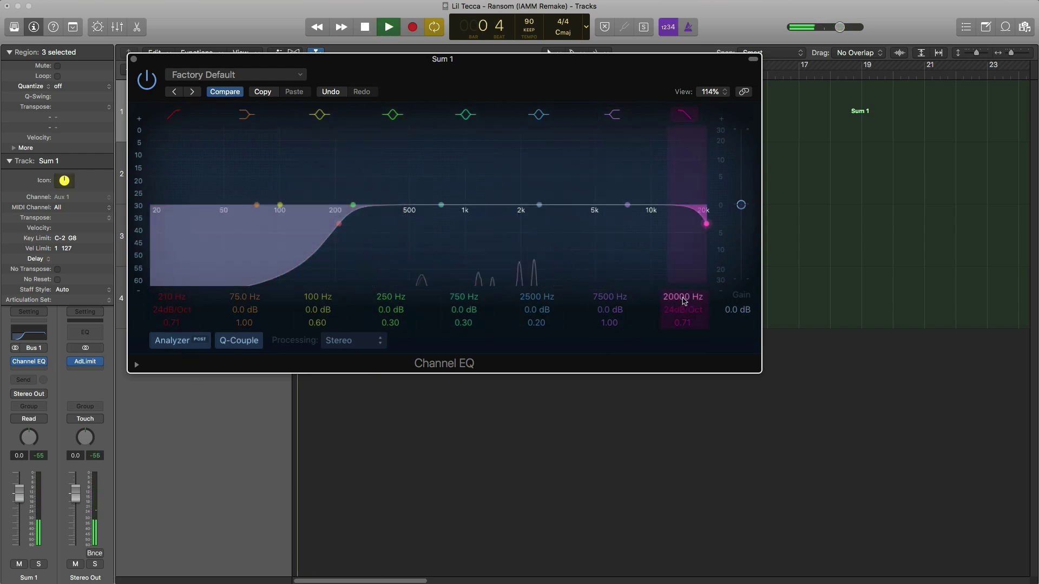
pyautogui.moveTo(683, 298); pyautogui.dragTo(683, 319)
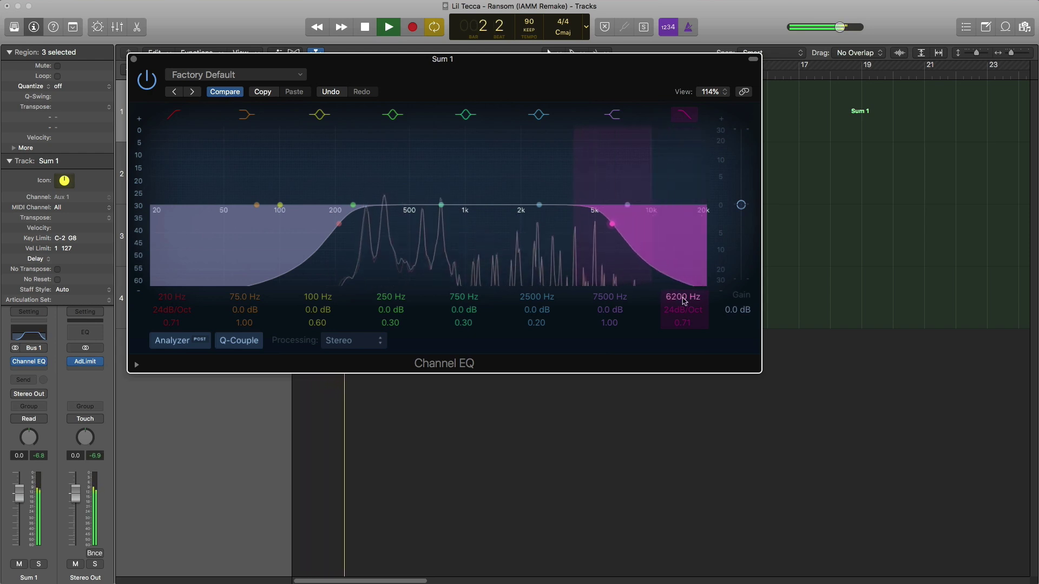
pyautogui.press('space')
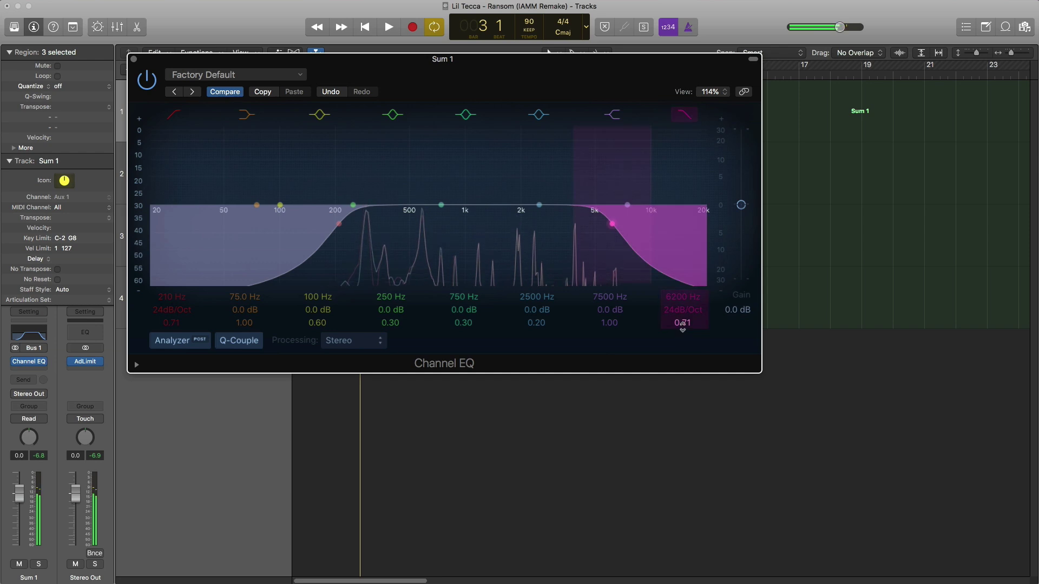
pyautogui.moveTo(684, 328); pyautogui.dragTo(683, 319)
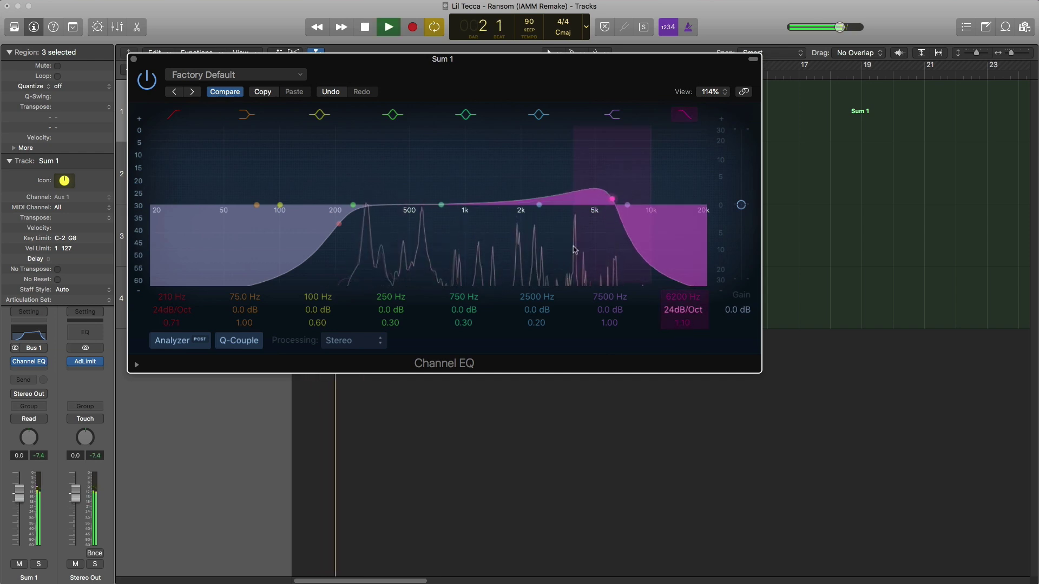
pyautogui.click(134, 60)
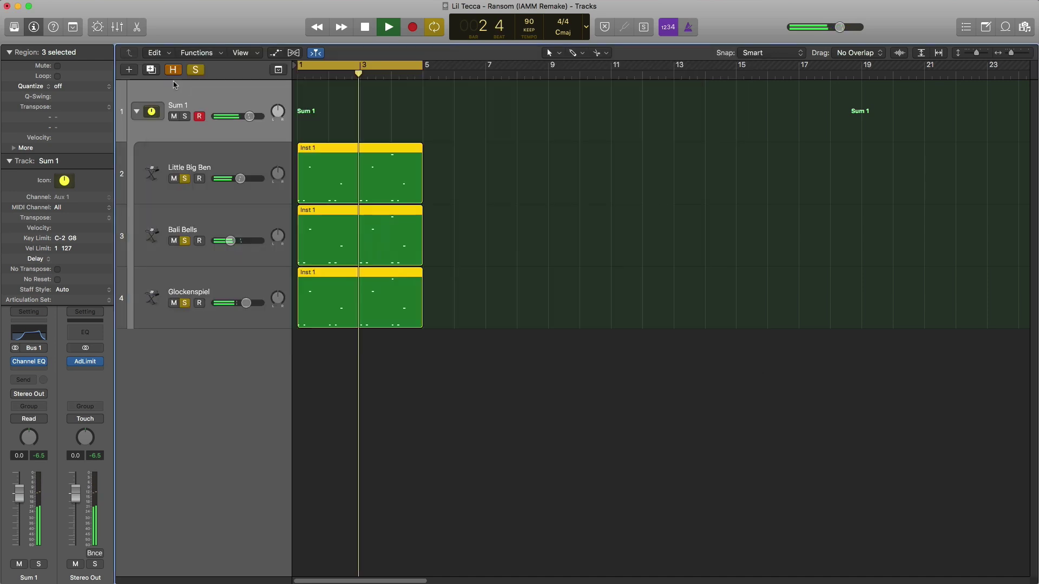
pyautogui.press('space')
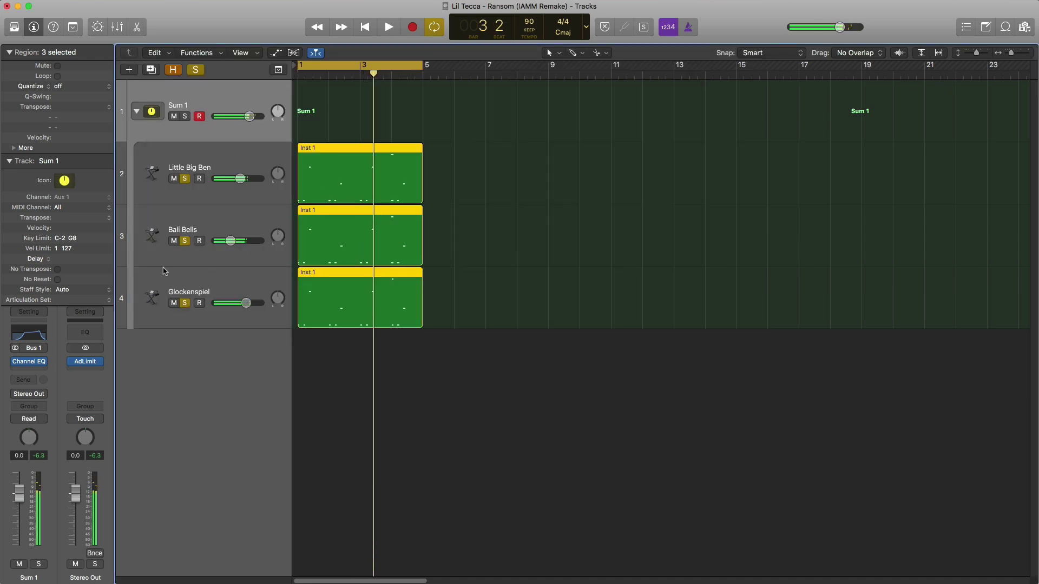
# Step: Insert an Echo on the summing stack and set Dry to 100% and Wet to 13%
pyautogui.click(33, 372)
pyautogui.moveTo(88, 456)
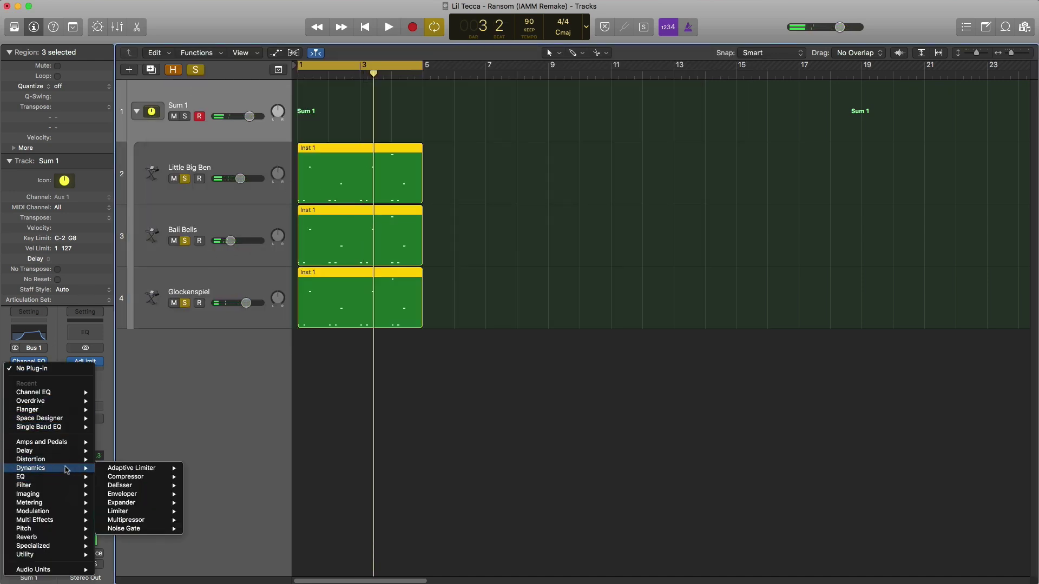
pyautogui.click(189, 461)
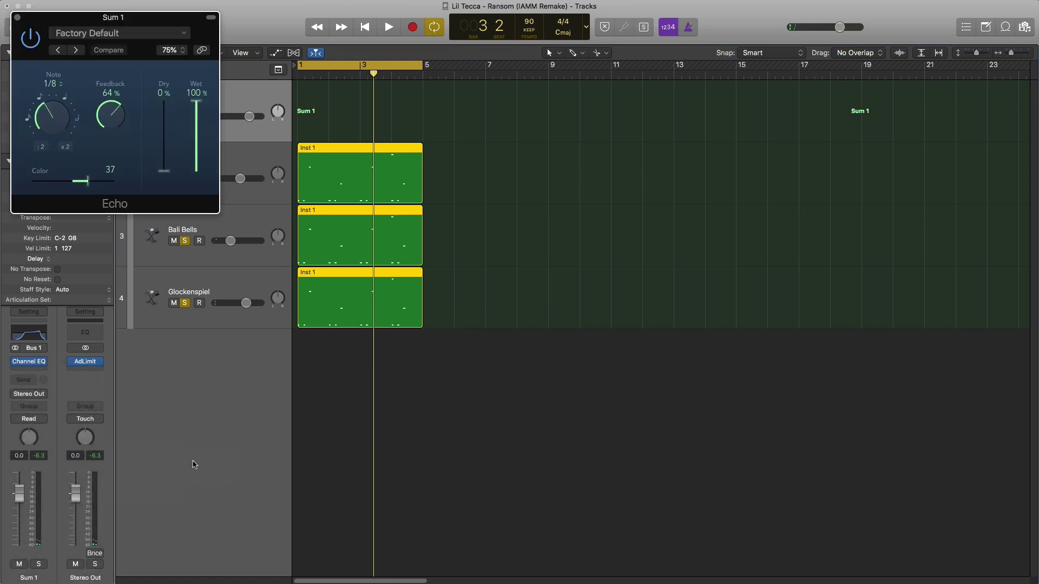
pyautogui.press('space')
pyautogui.moveTo(178, 13); pyautogui.dragTo(649, 241)
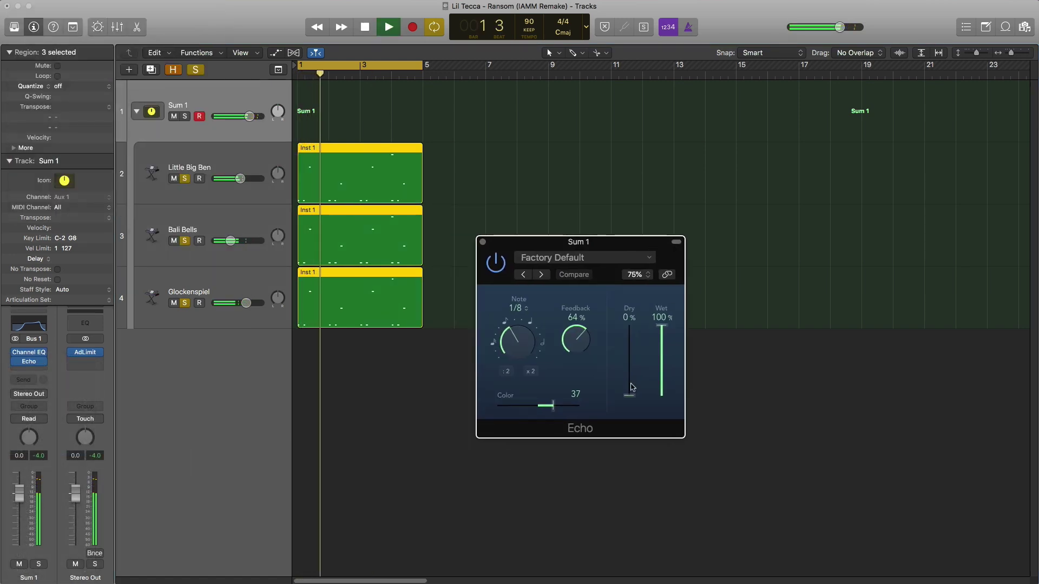
pyautogui.moveTo(629, 395); pyautogui.dragTo(630, 325)
pyautogui.press('space')
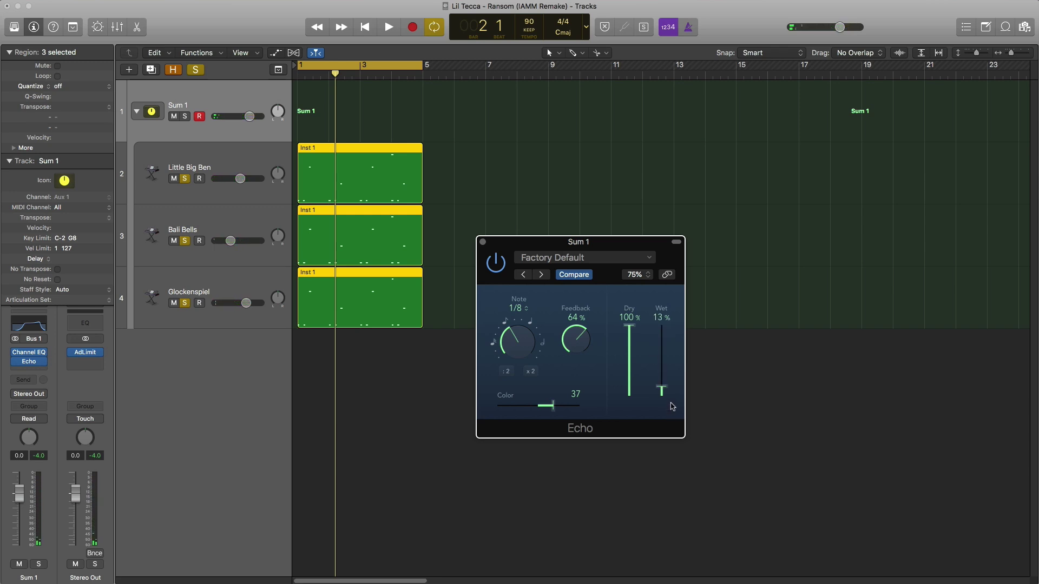
# Step: Lower the Echo's Wet level to 5% during playback, and close its window
pyautogui.press('space')
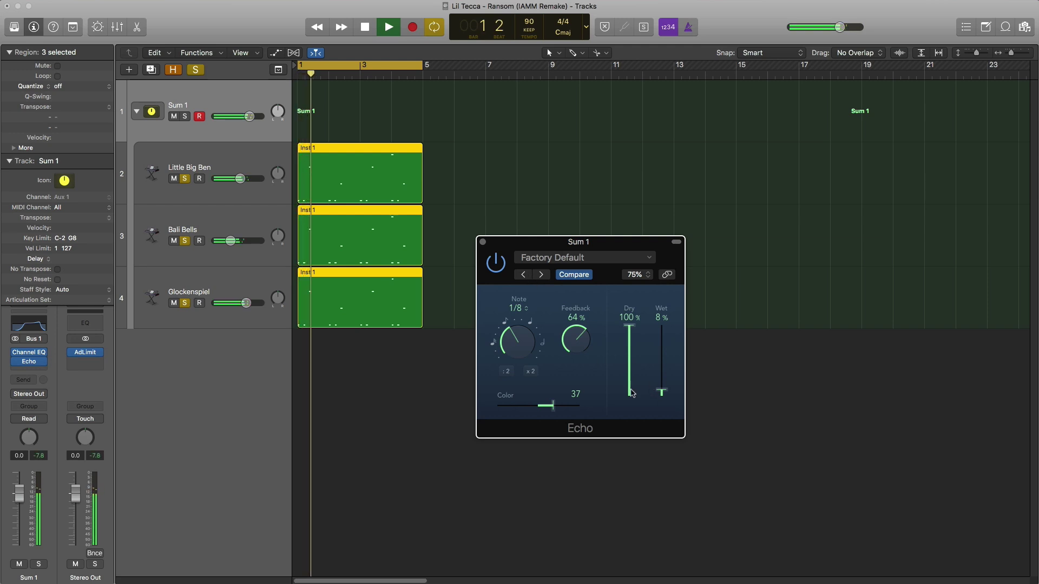
pyautogui.moveTo(661, 391); pyautogui.dragTo(661, 398)
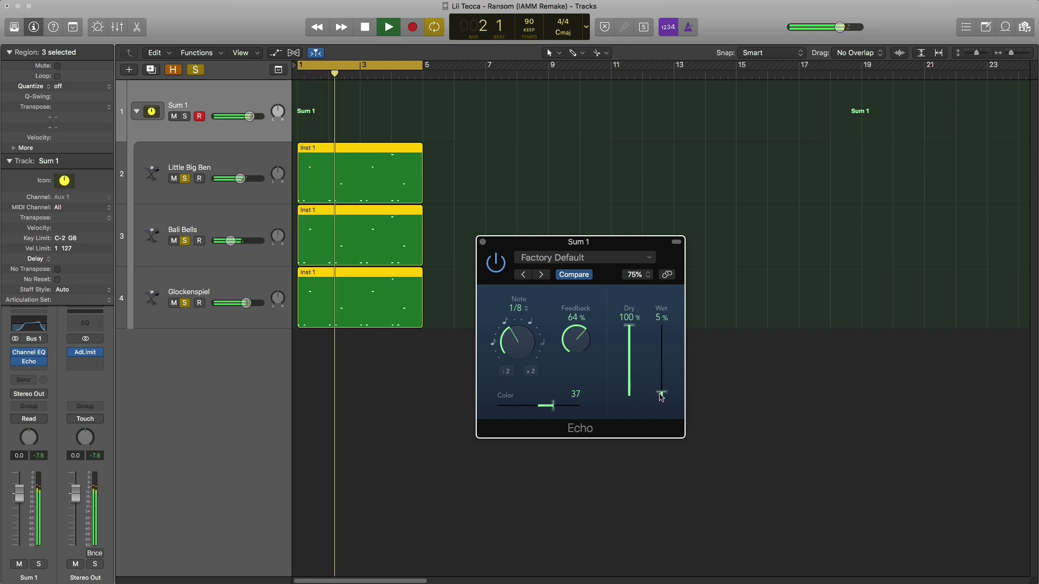
pyautogui.click(482, 242)
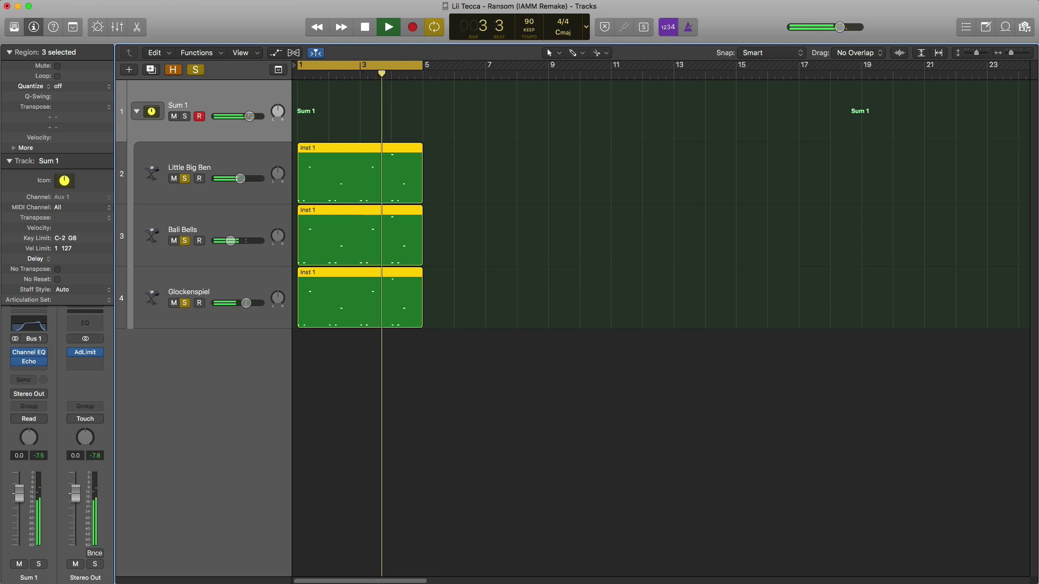
pyautogui.press('space')
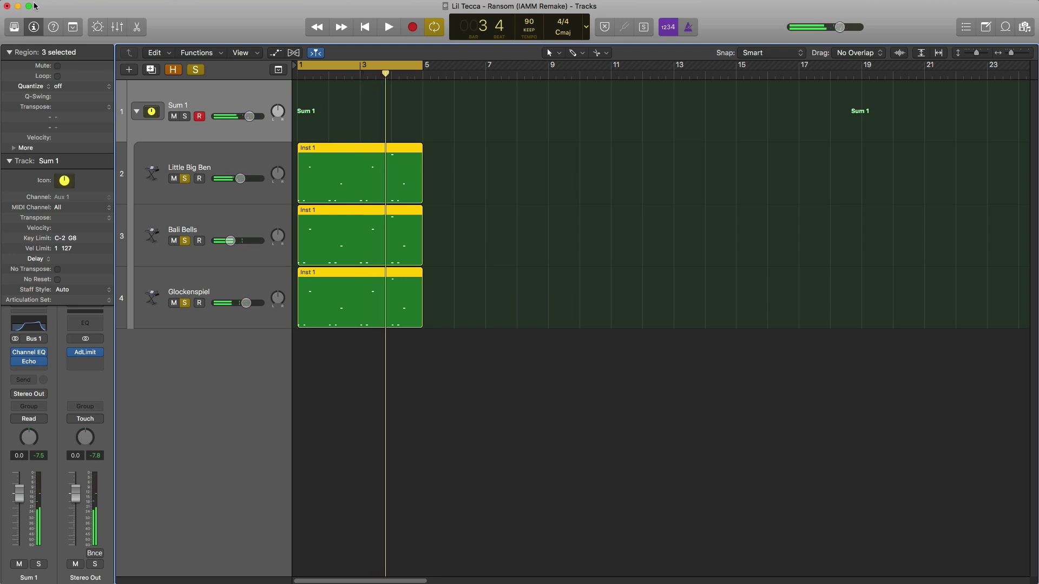
# Step: Insert a stereo Overdrive after the Echo on the summing stack and start playback
pyautogui.click(28, 370)
pyautogui.moveTo(68, 414)
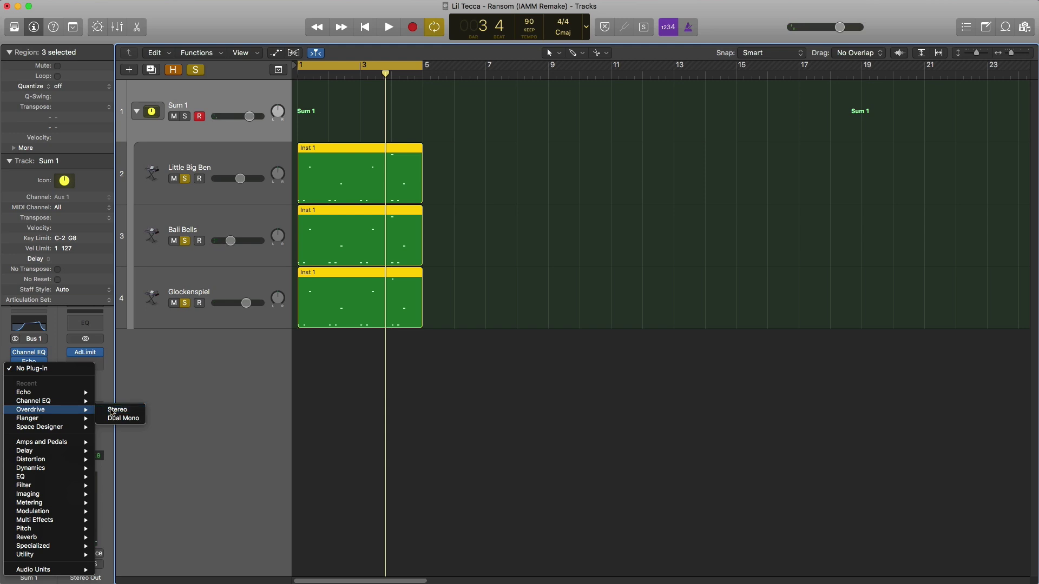
pyautogui.click(111, 412)
pyautogui.moveTo(201, 48); pyautogui.dragTo(442, 174)
pyautogui.press('space')
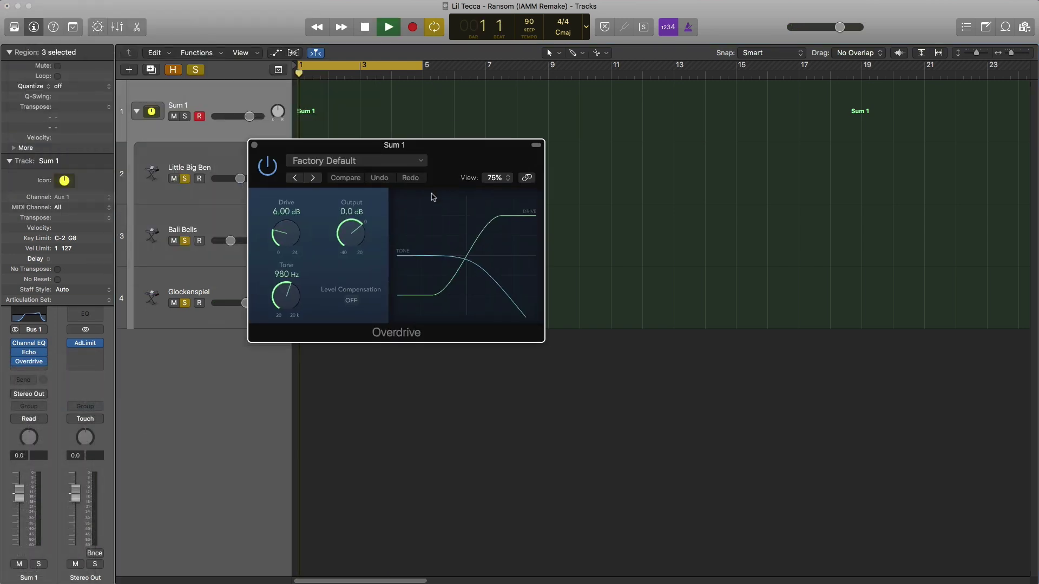
# Step: Set the Overdrive's Drive to 2.75 dB and Tone to 20000 Hz, check it in playback, and close its window
pyautogui.moveTo(285, 233); pyautogui.dragTo(279, 252)
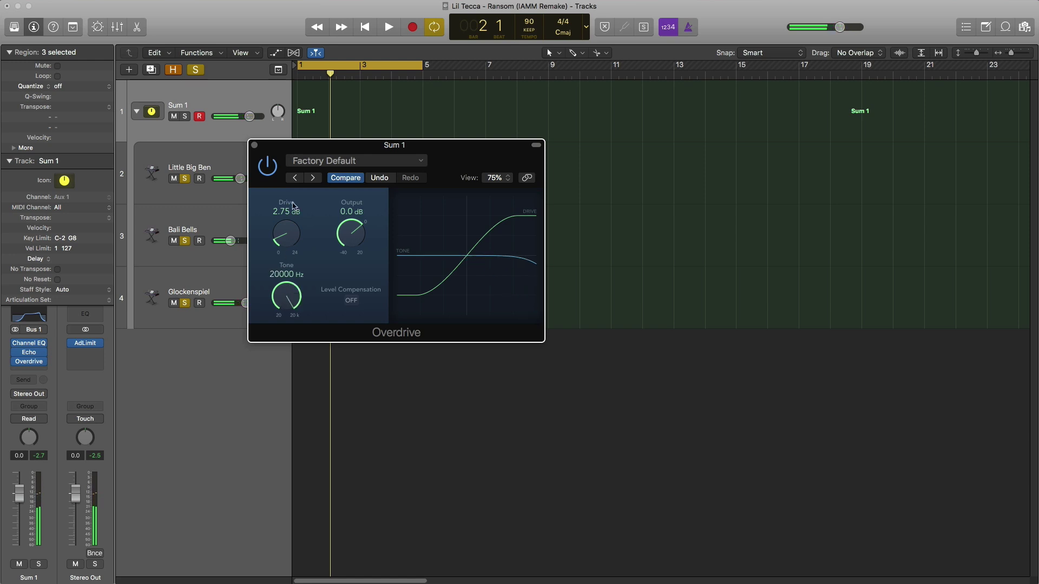
pyautogui.press('space')
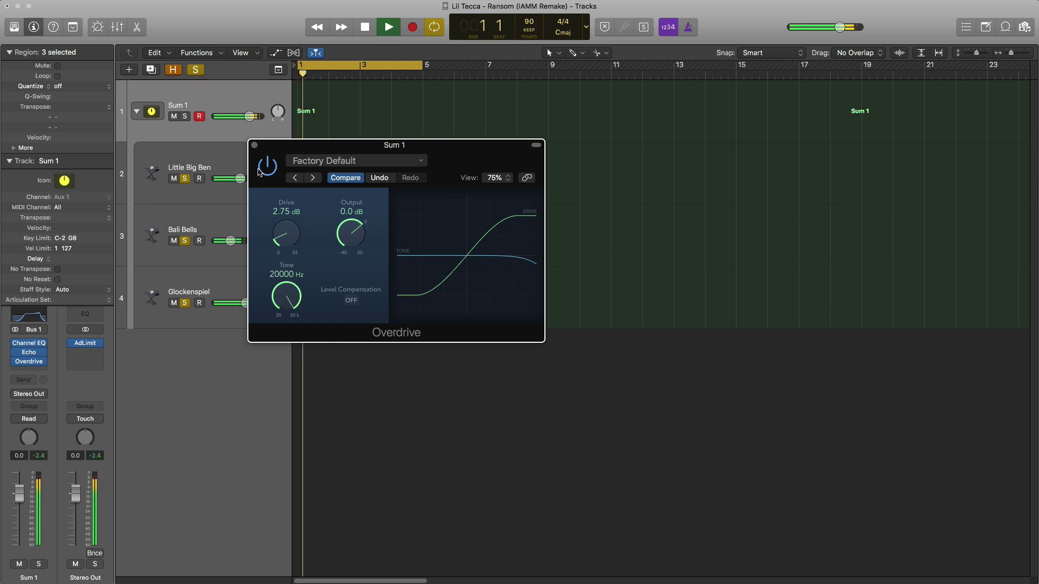
pyautogui.click(254, 145)
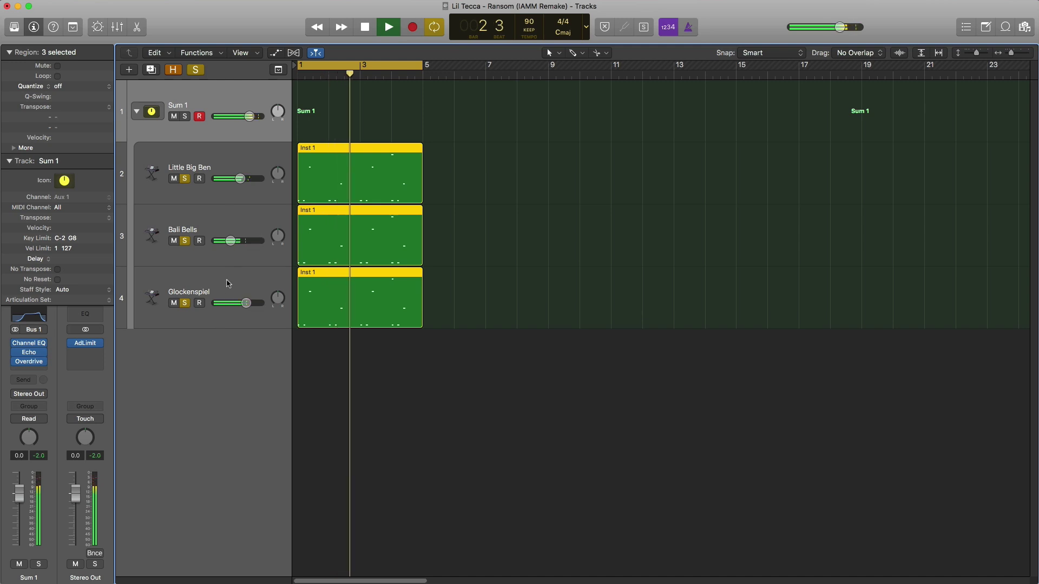
pyautogui.press('space')
# Step: Insert a Flanger after the Overdrive on the summing stack and audition its default sound
pyautogui.click(29, 370)
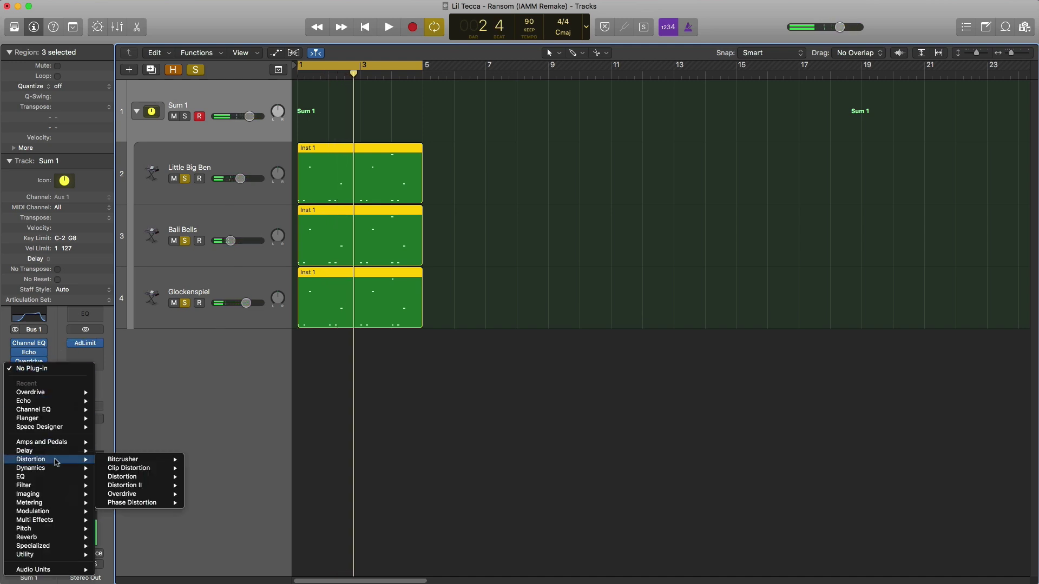
pyautogui.moveTo(72, 421)
pyautogui.click(114, 419)
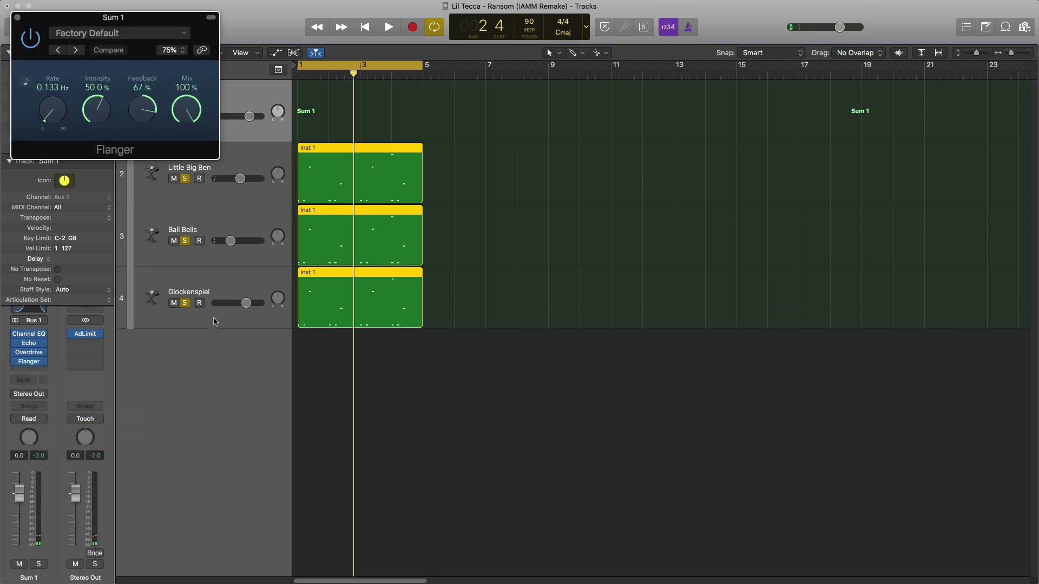
pyautogui.press('space')
pyautogui.moveTo(169, 22); pyautogui.dragTo(694, 249)
pyautogui.press('space')
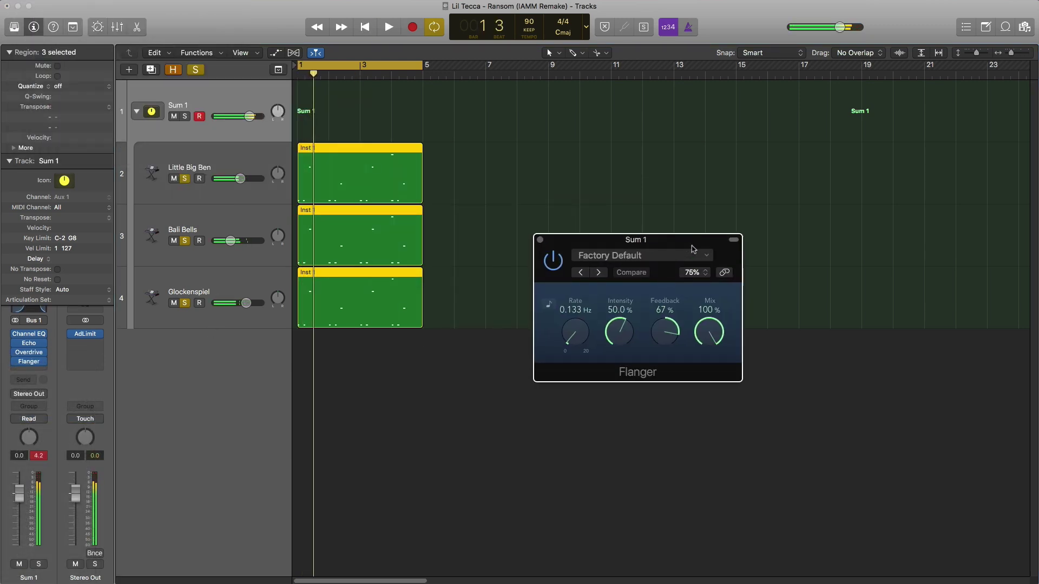
# Step: Load the Flanger's High Spheres preset with Mix at 10%, audition it, and close the window
pyautogui.click(599, 273)
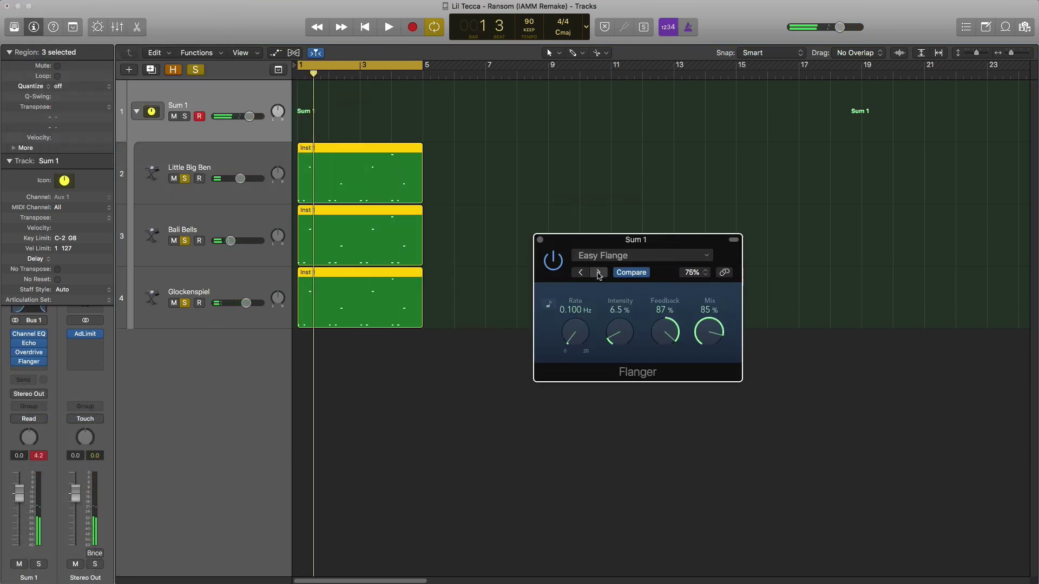
pyautogui.press('space')
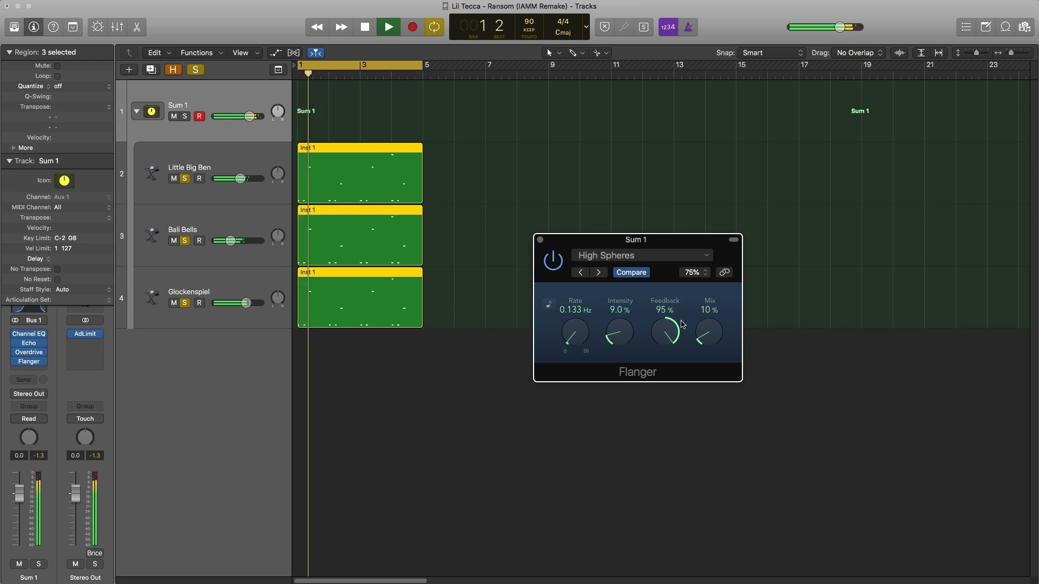
pyautogui.click(540, 240)
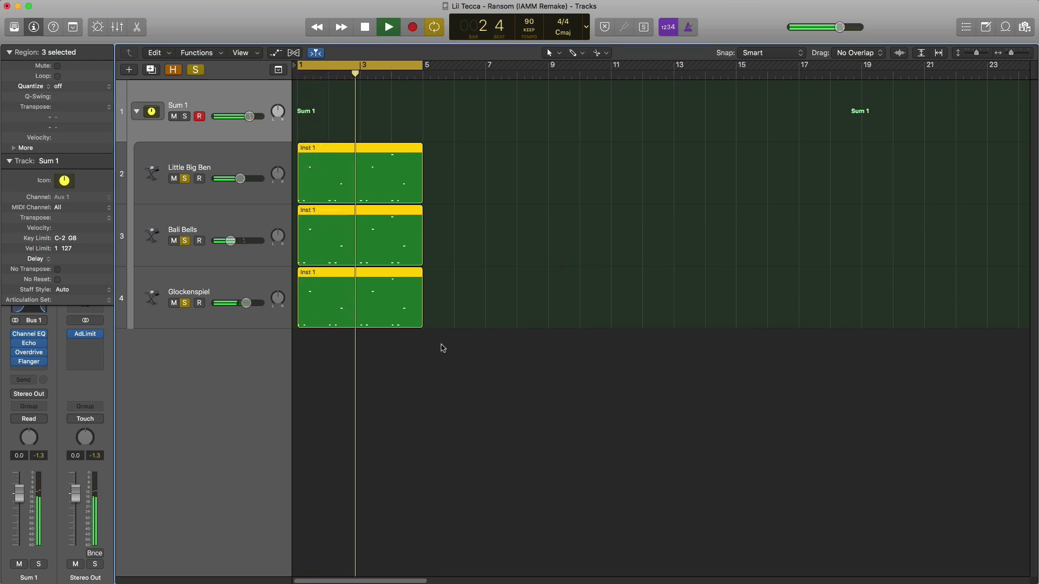
# Step: Insert Space Designer after the Flanger on the summing stack and load the 02.6s Guitar Echo Verb preset from the large warped spaces
pyautogui.click(30, 370)
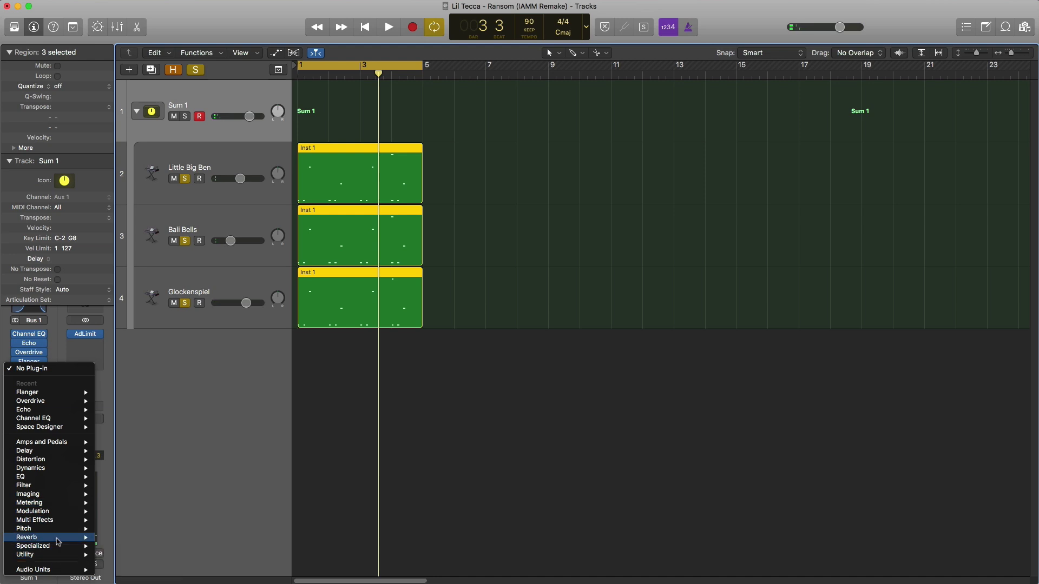
pyautogui.moveTo(71, 540)
pyautogui.moveTo(161, 565)
pyautogui.click(202, 564)
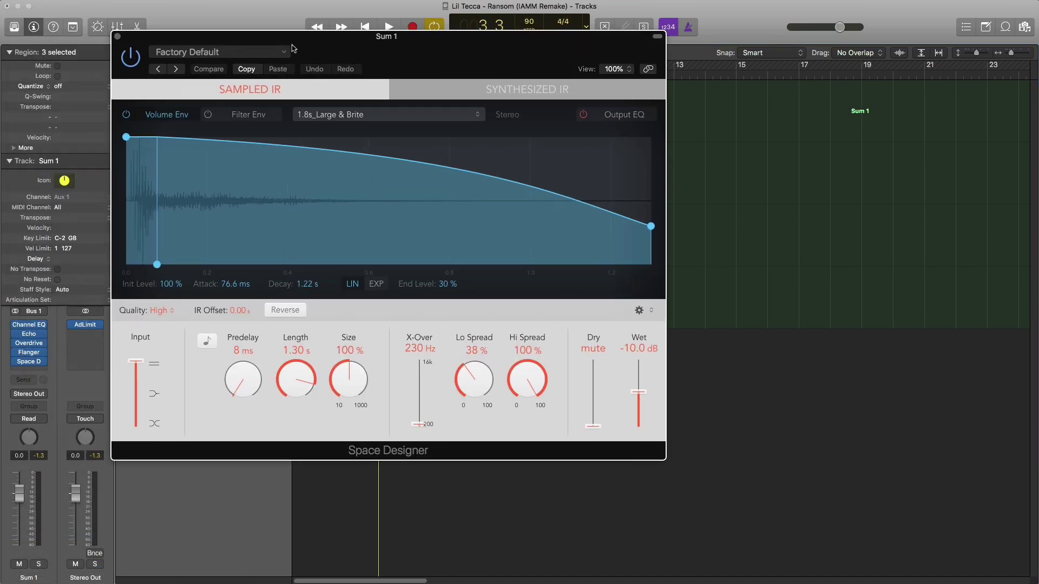
pyautogui.click(292, 50)
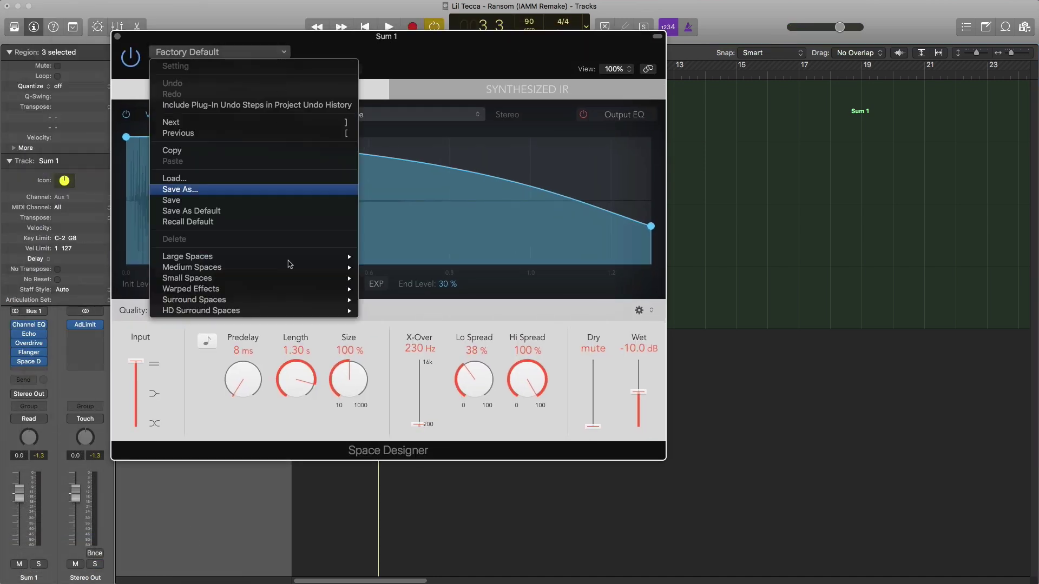
pyautogui.moveTo(330, 258)
pyautogui.moveTo(396, 323)
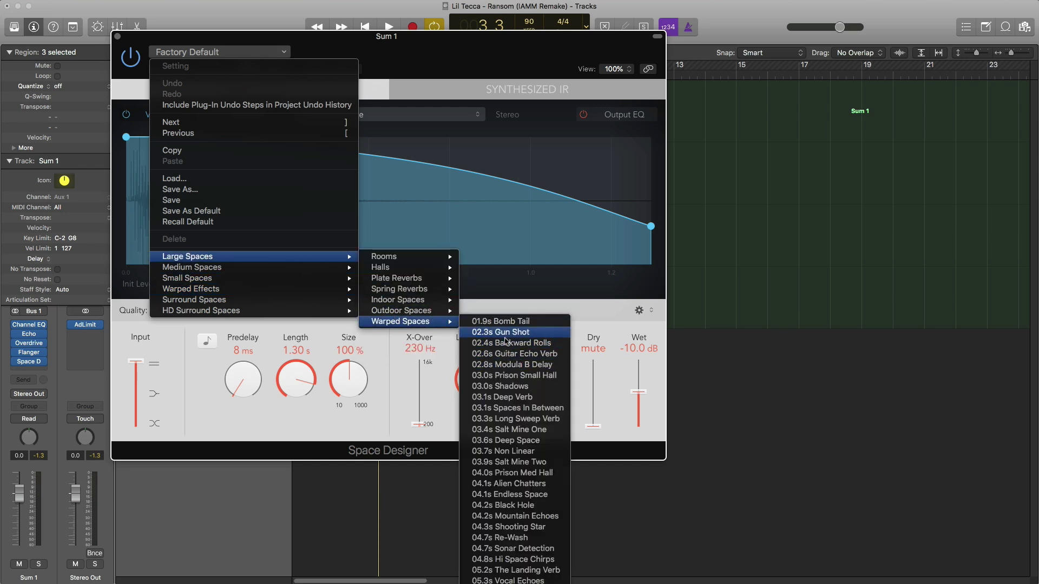
pyautogui.click(509, 358)
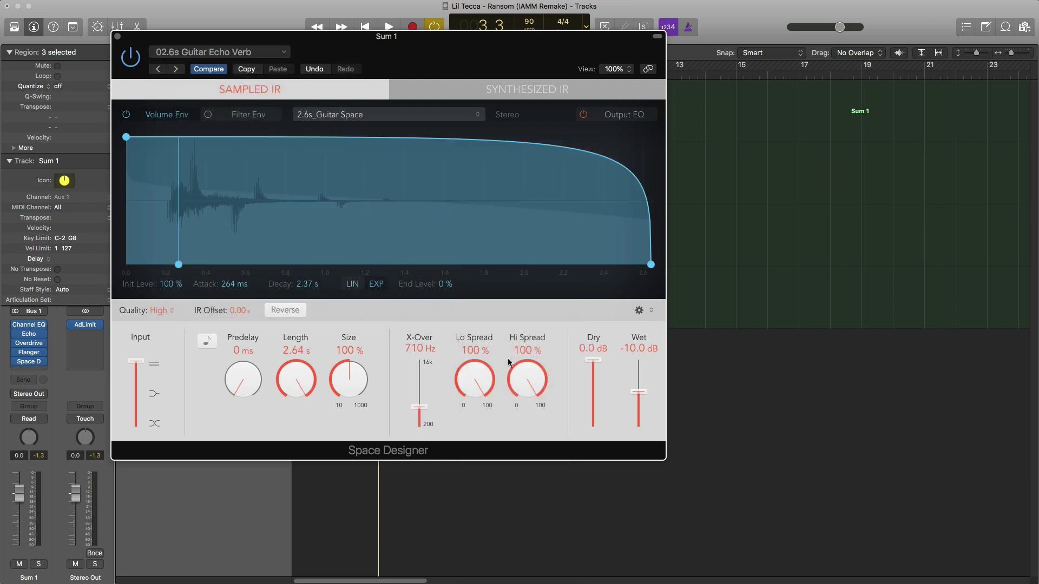
# Step: Set Space Designer's Wet level to -31 dB, and lower the collapsed Sum 1 stack's volume to -2.9 dB
pyautogui.press('space')
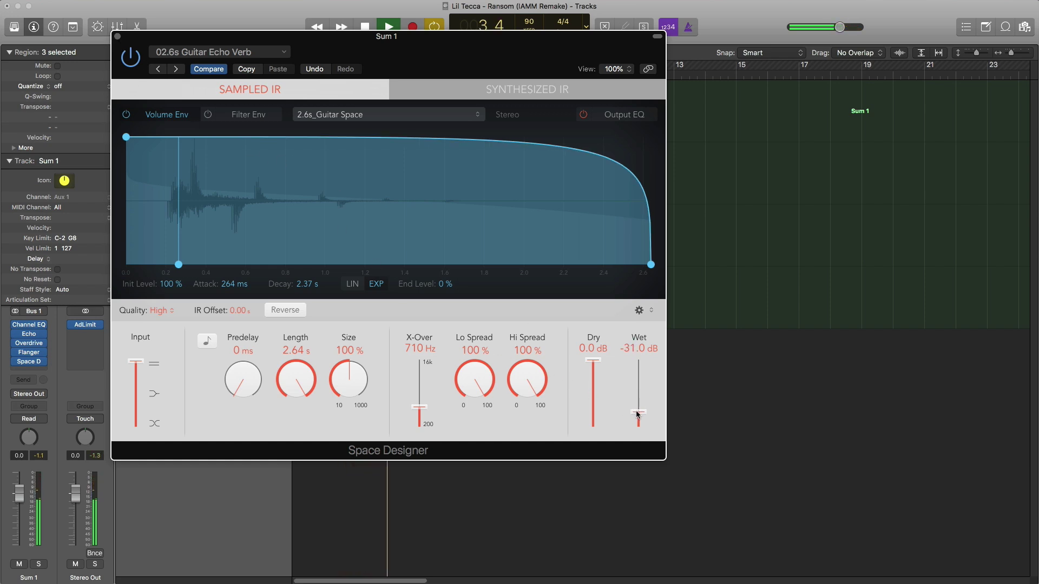
pyautogui.click(117, 36)
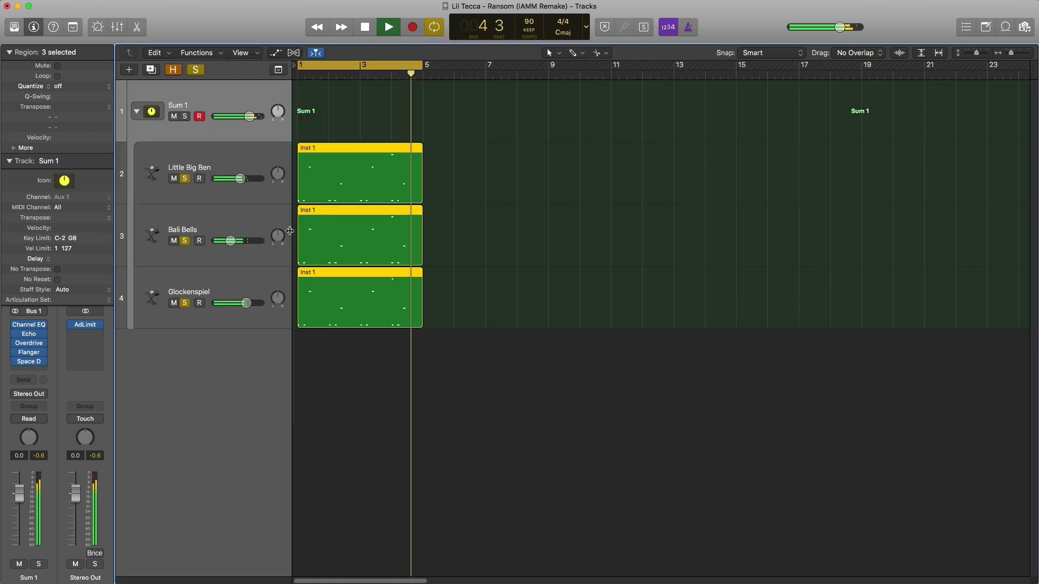
pyautogui.press('space')
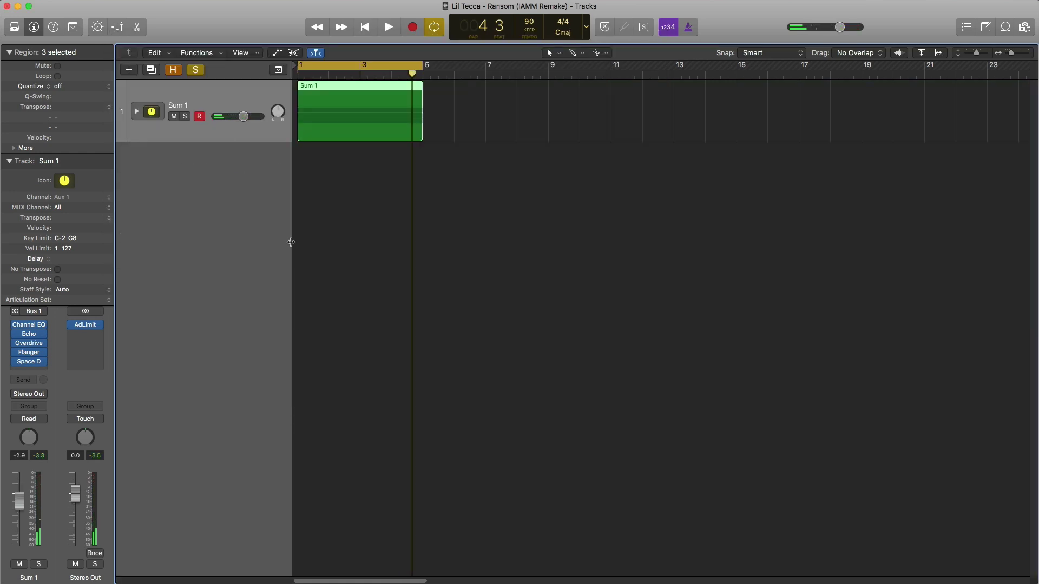
# Step: Create a new software instrument track, load ES2 on it, and close the synth window
pyautogui.click(129, 70)
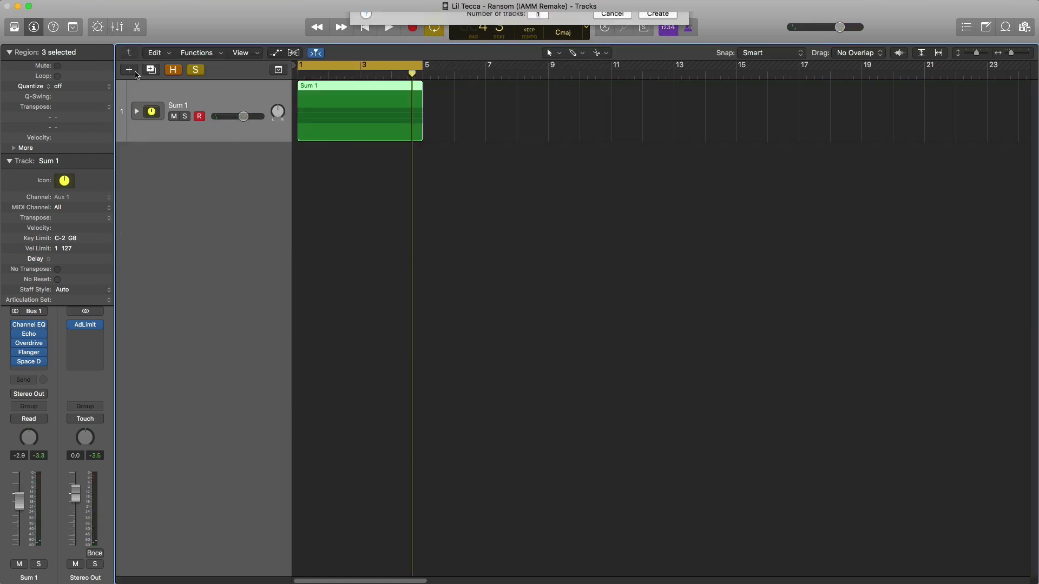
pyautogui.press('Return')
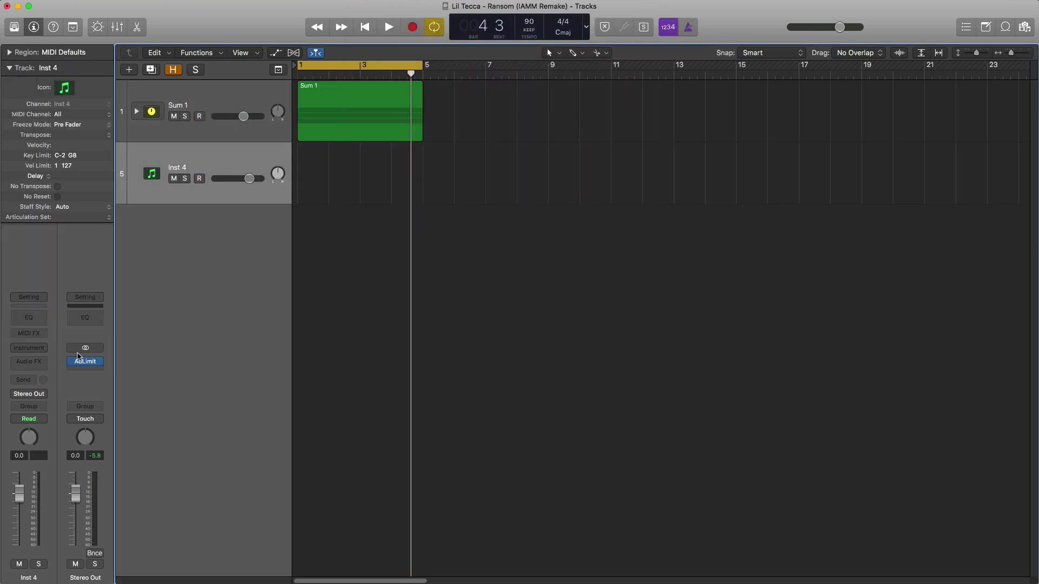
pyautogui.click(40, 350)
pyautogui.click(424, 358)
pyautogui.click(19, 18)
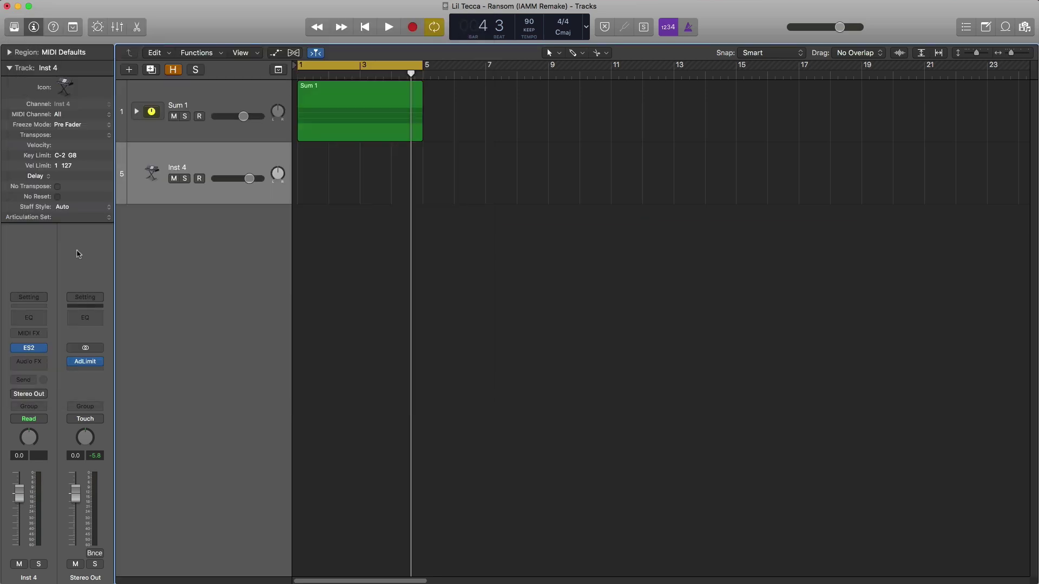
# Step: Load the "Drake Blem - (Lead)" channel strip setting on the new ES2 track
pyautogui.click(44, 299)
pyautogui.scroll(-10, 72, 379)
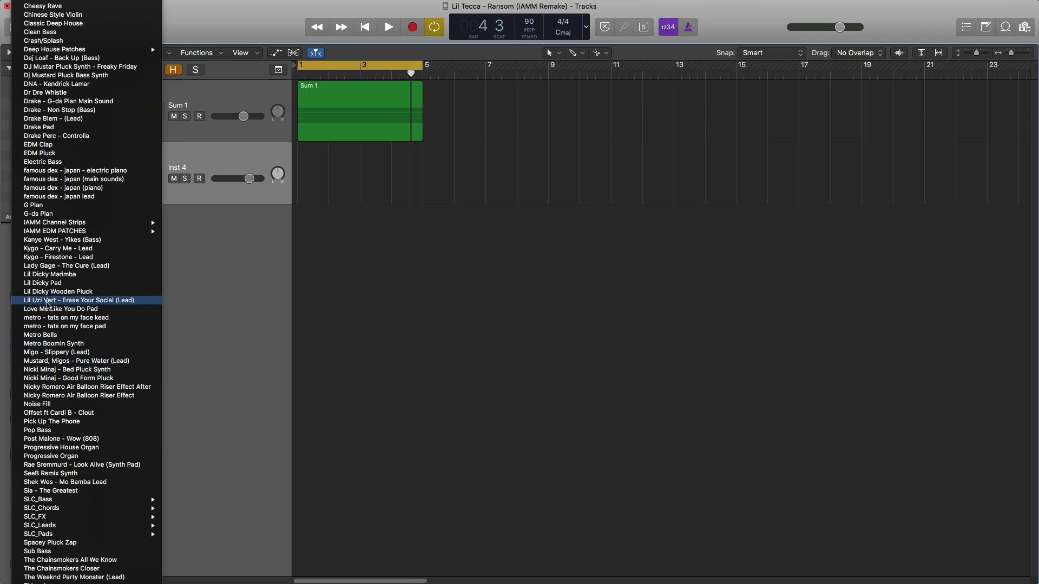
pyautogui.click(53, 119)
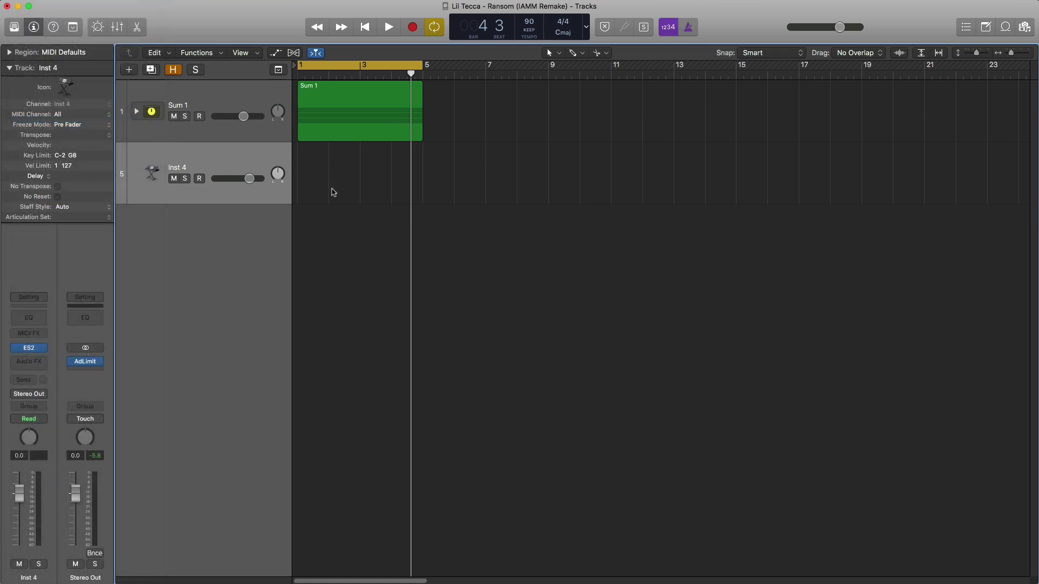
# Step: Create an empty four-bar region at bar 1 on the soloed Drake Blem lead track and open it in the Piano Roll
pyautogui.click(318, 185)
pyautogui.moveTo(326, 197); pyautogui.dragTo(421, 198)
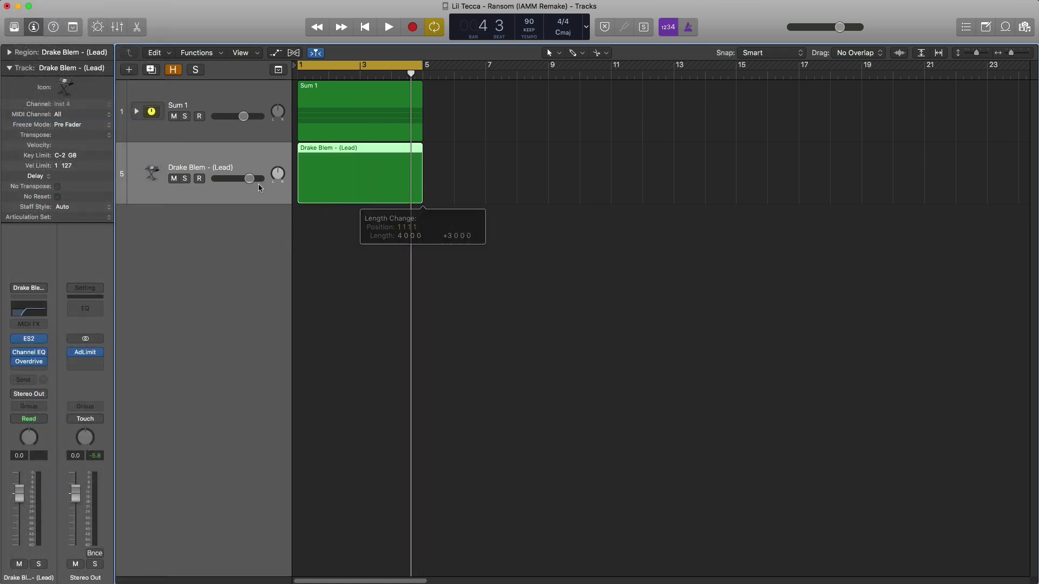
pyautogui.click(183, 179)
pyautogui.doubleClick(318, 185)
pyautogui.press('space')
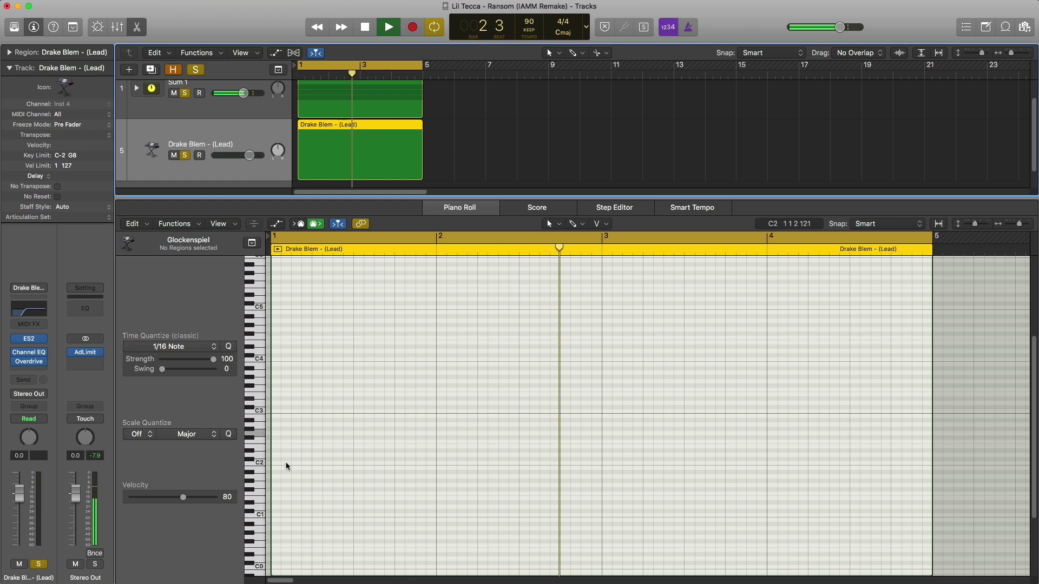
pyautogui.press('space')
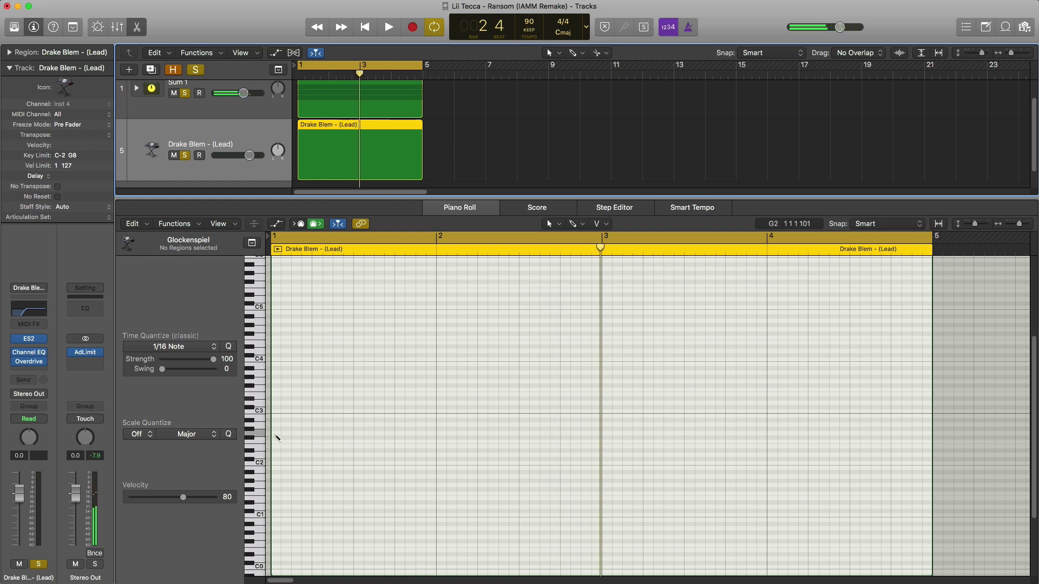
# Step: Add a sixteenth note on G2 at the very start of the lead region and audition it against the bells
pyautogui.click(277, 436)
pyautogui.press('space')
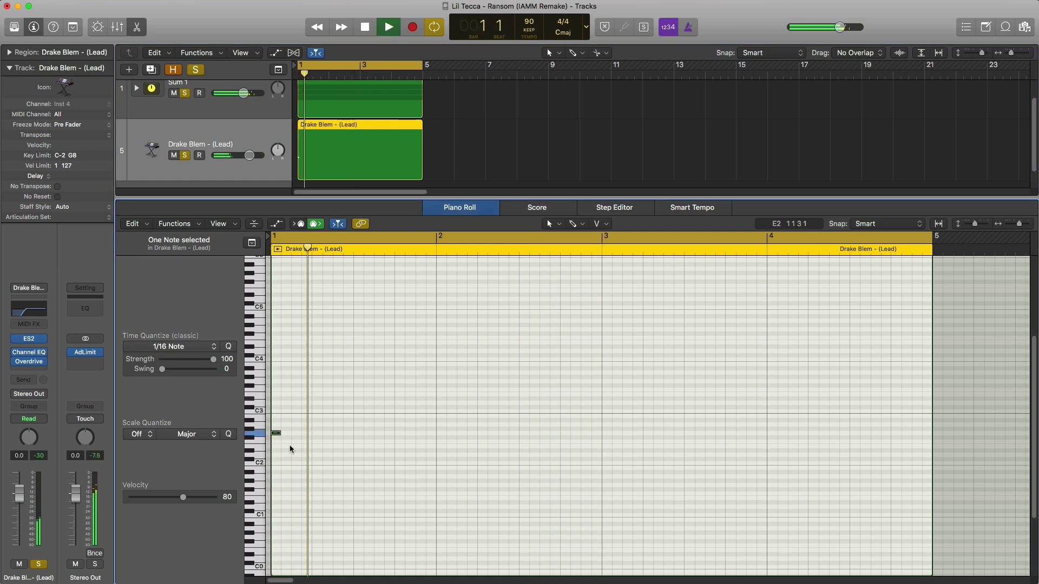
pyautogui.press('space')
pyautogui.press('space')
pyautogui.press('space')
pyautogui.press('space')
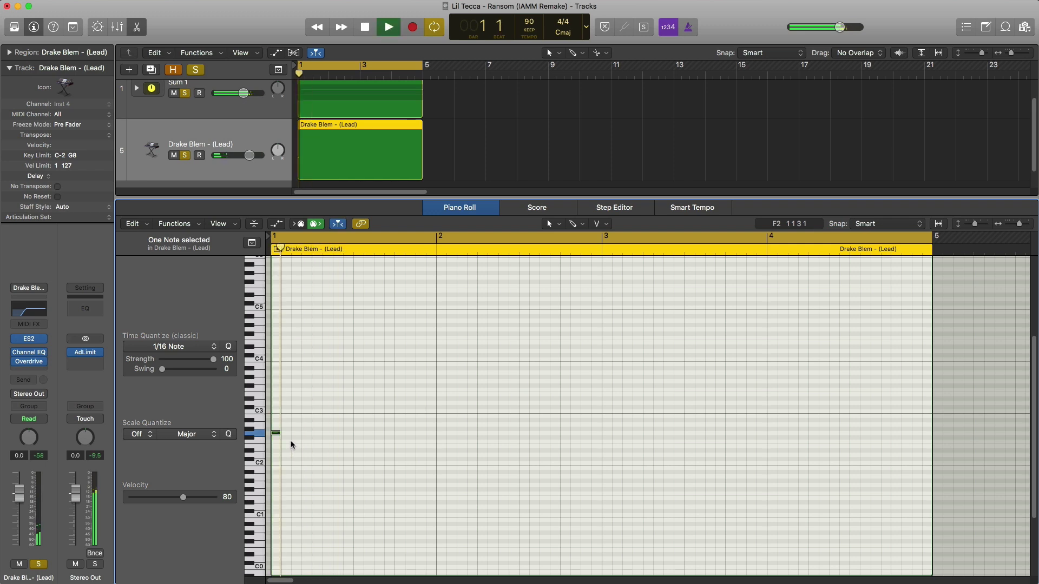
pyautogui.press('space')
# Step: Copy the G2 note up seven semitones to D3 at the same position and play the two together
pyautogui.moveTo(276, 436); pyautogui.dragTo(275, 403)
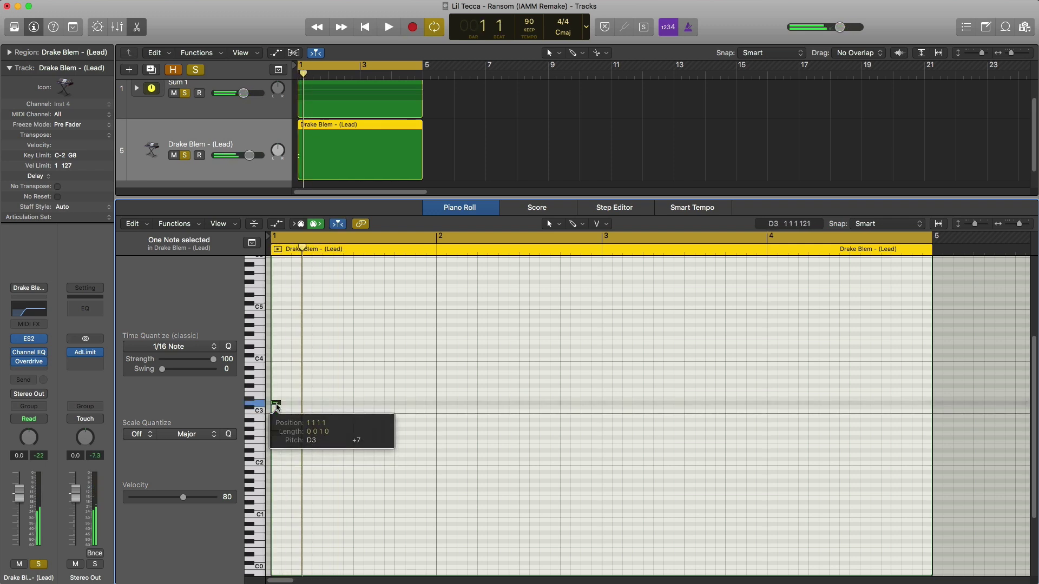
pyautogui.press('space')
pyautogui.press('space')
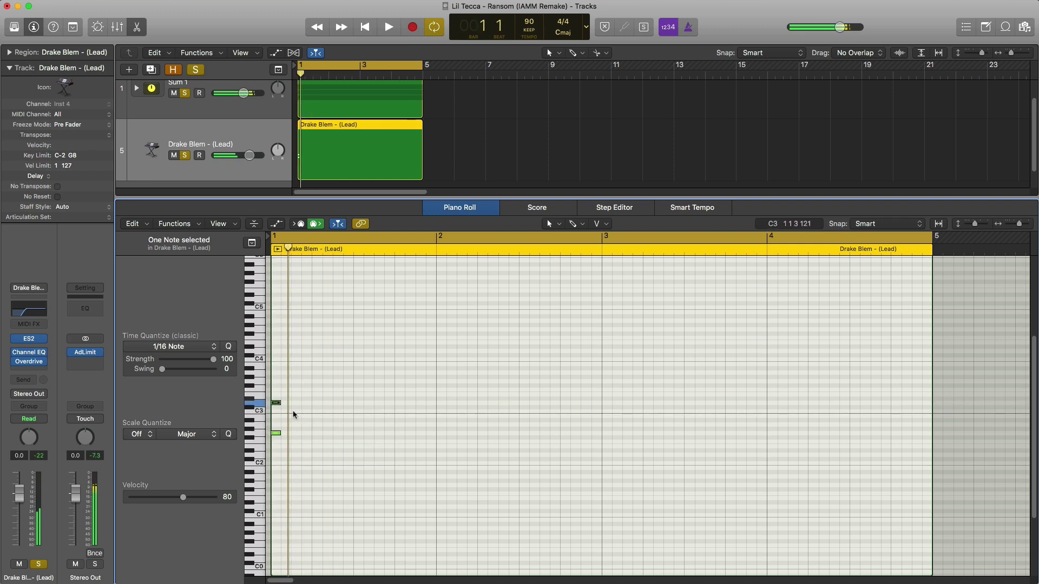
# Step: Copy the D3 note up to D4 at the region's start and audition the stacked notes
pyautogui.moveTo(275, 406); pyautogui.dragTo(276, 379)
pyautogui.press('space')
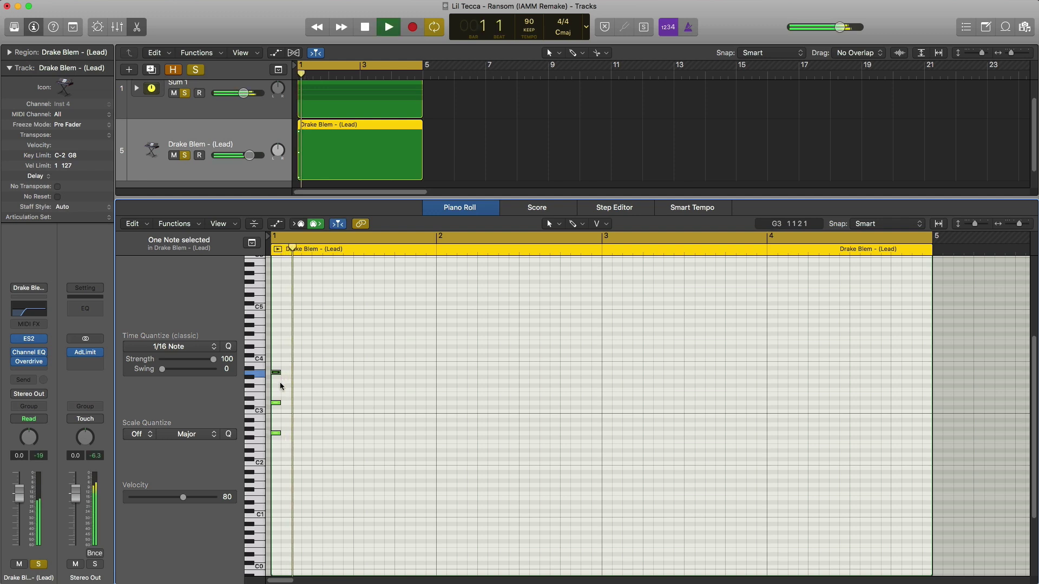
pyautogui.moveTo(275, 375); pyautogui.dragTo(275, 353)
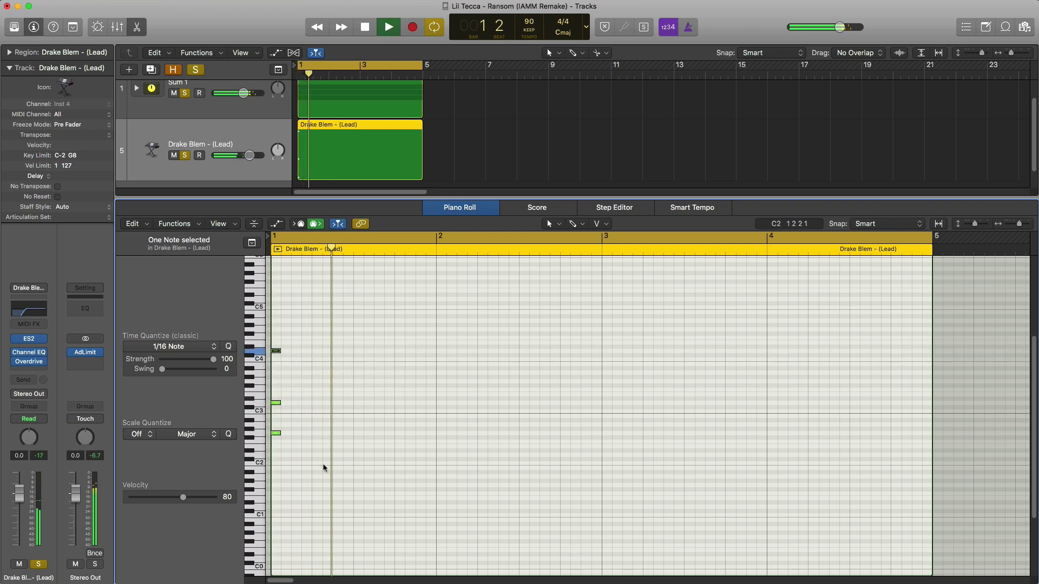
pyautogui.press('space')
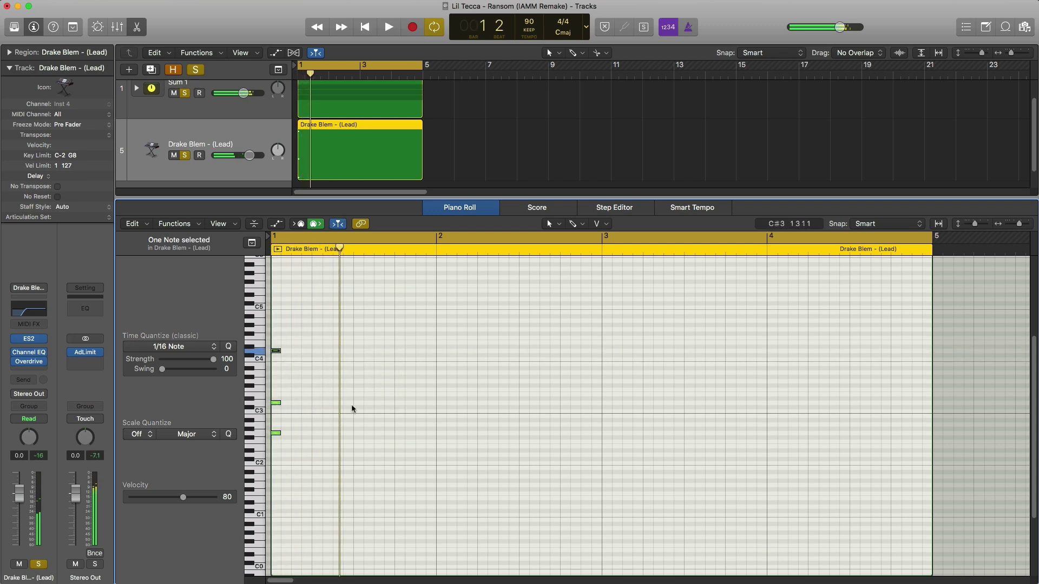
# Step: Add sixteenth notes on D#3 and A#3 at position 1 2 3 in the lead region and audition them
pyautogui.moveTo(336, 397); pyautogui.dragTo(336, 401)
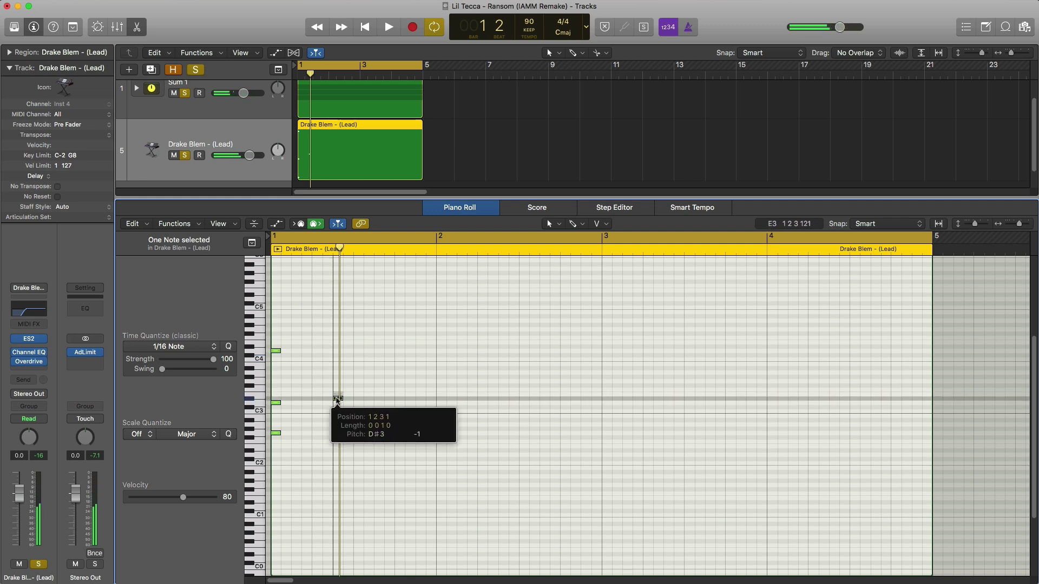
pyautogui.press('space')
pyautogui.press('space')
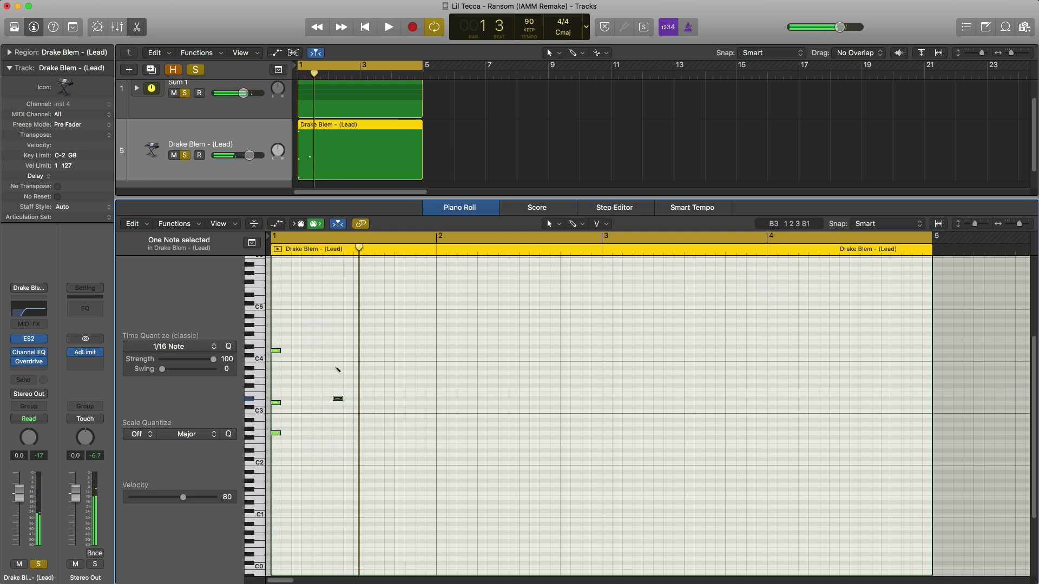
pyautogui.keyDown('super'); pyautogui.click(338, 365); pyautogui.keyUp('super')
pyautogui.moveTo(337, 365); pyautogui.dragTo(338, 369)
pyautogui.press('space')
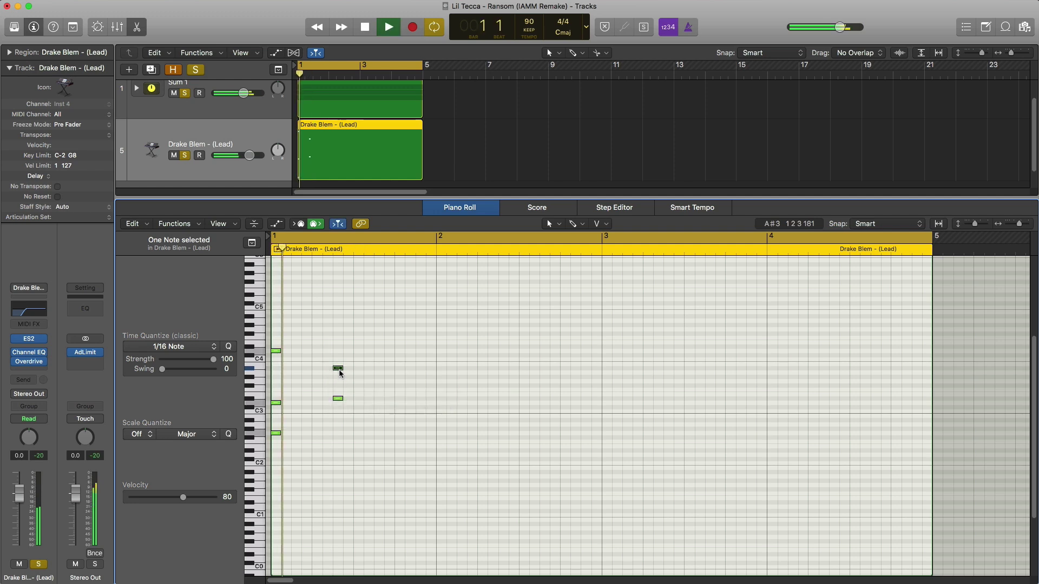
# Step: Add a sixteenth note on A#4 at position 1 2 3 in the lead region and audition the stacked notes
pyautogui.press('space')
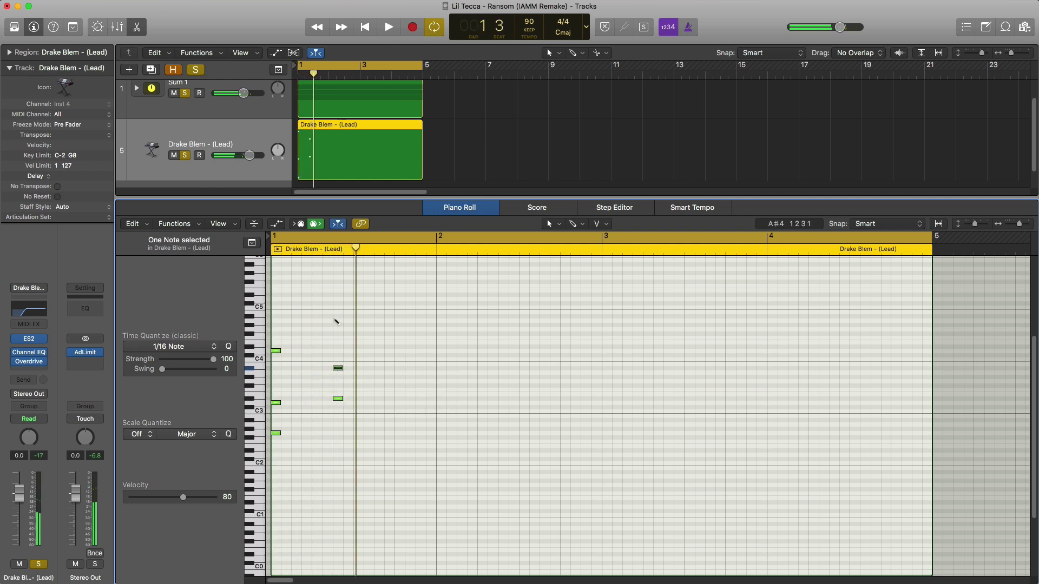
pyautogui.press('space')
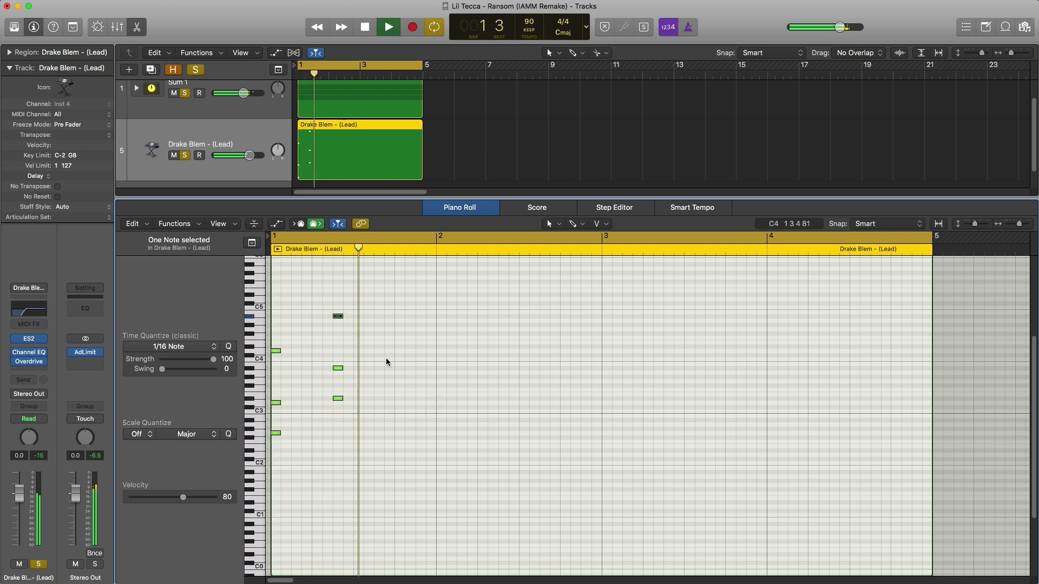
pyautogui.press('Return')
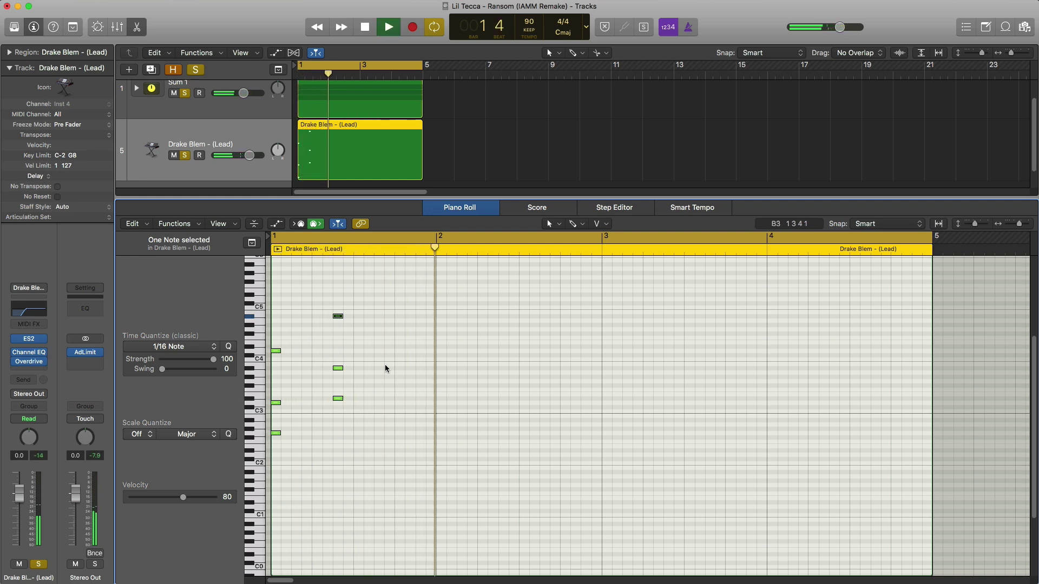
pyautogui.press('space')
pyautogui.press('Return')
pyautogui.press('space')
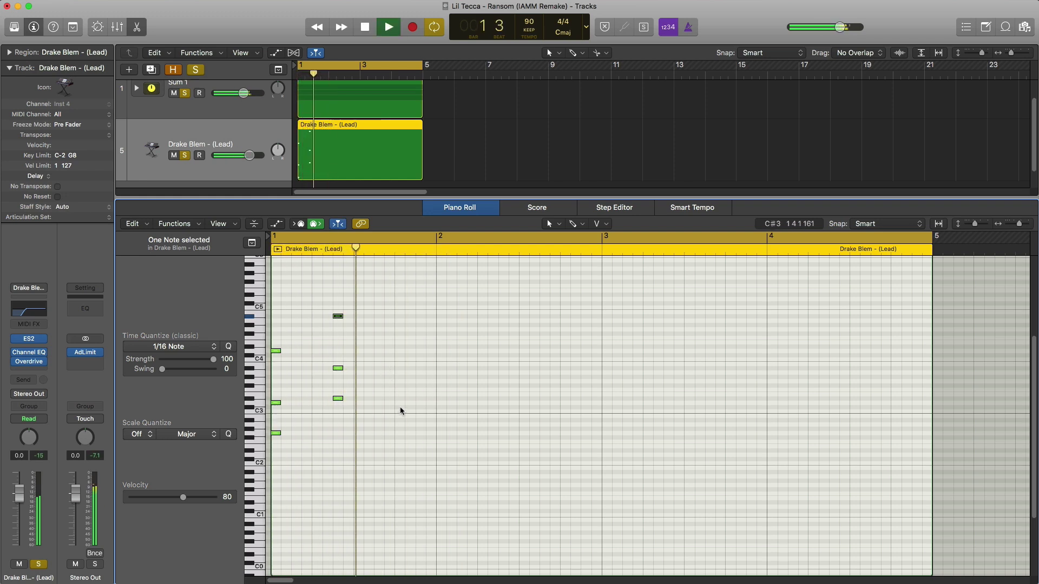
pyautogui.press('space')
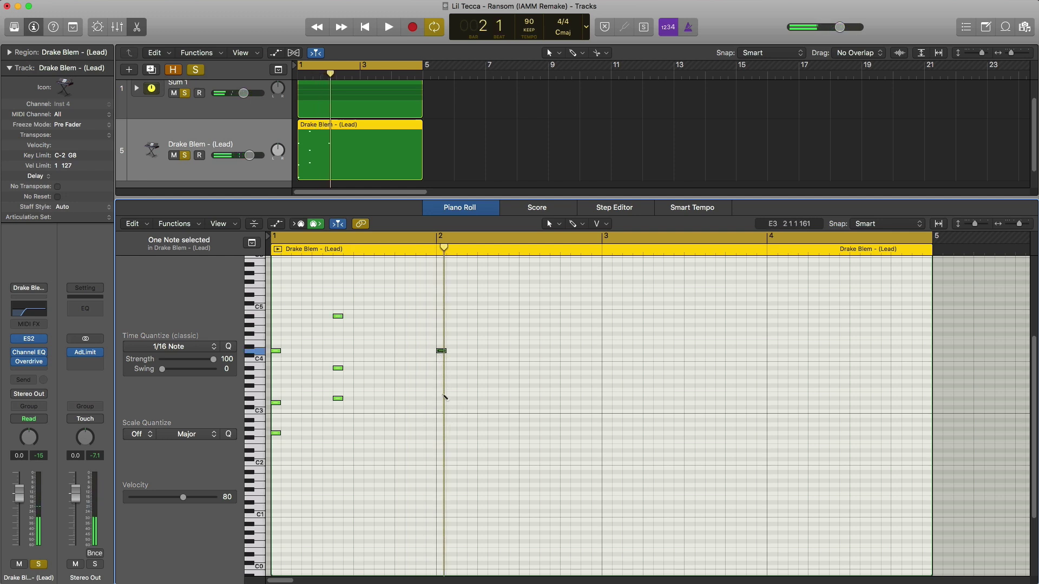
# Step: Stack sixteenth notes on D4, F3, D3 and A2 at the start of bar 2 and audition the chord
pyautogui.click(439, 386)
pyautogui.moveTo(439, 387); pyautogui.dragTo(439, 394)
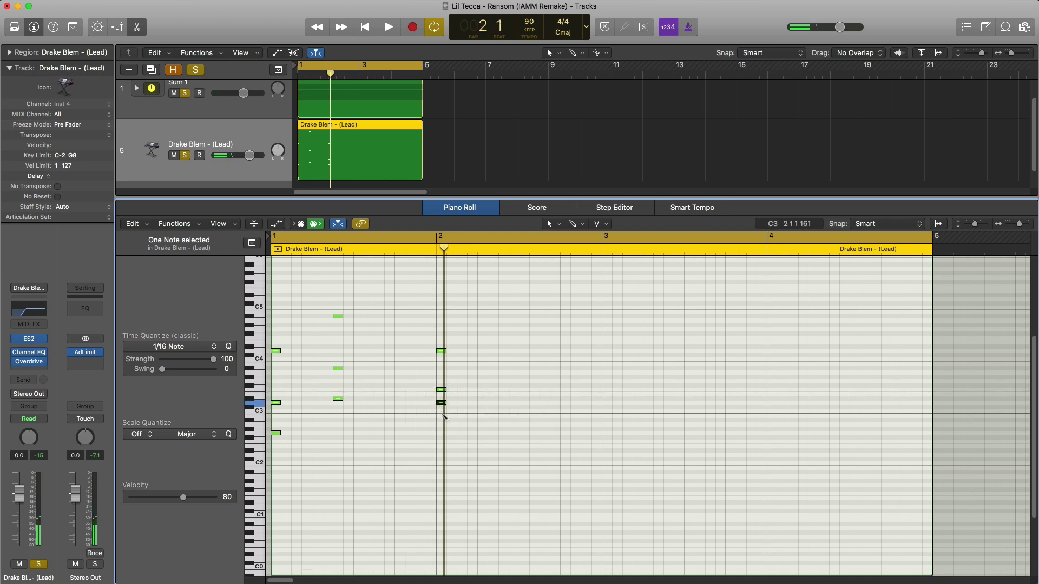
pyautogui.press('space')
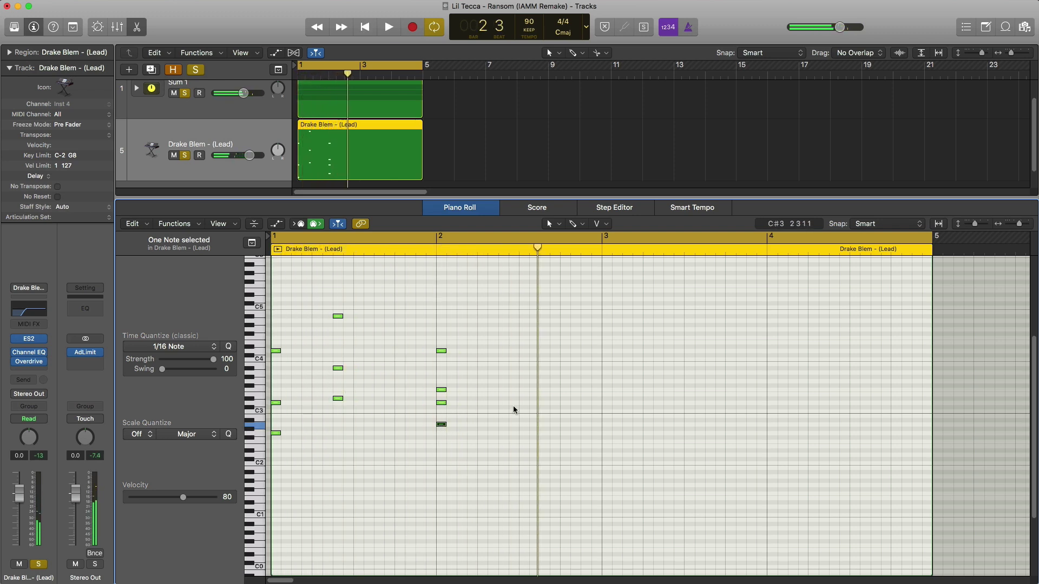
# Step: Add sixteenth notes on F#4, D3 and A2 at position 2 2 3 in the lead region and audition them
pyautogui.click(499, 334)
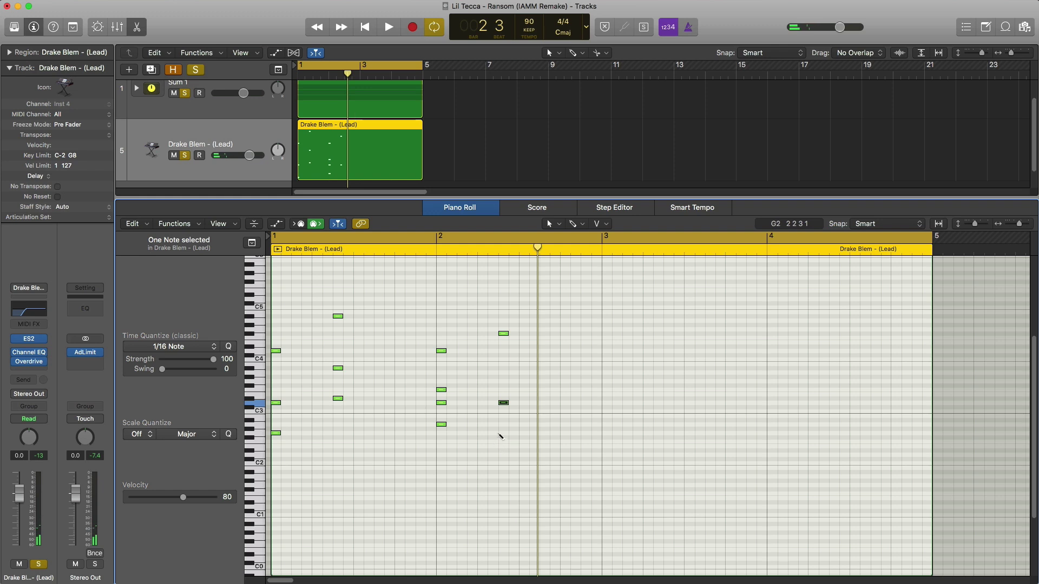
pyautogui.press('space')
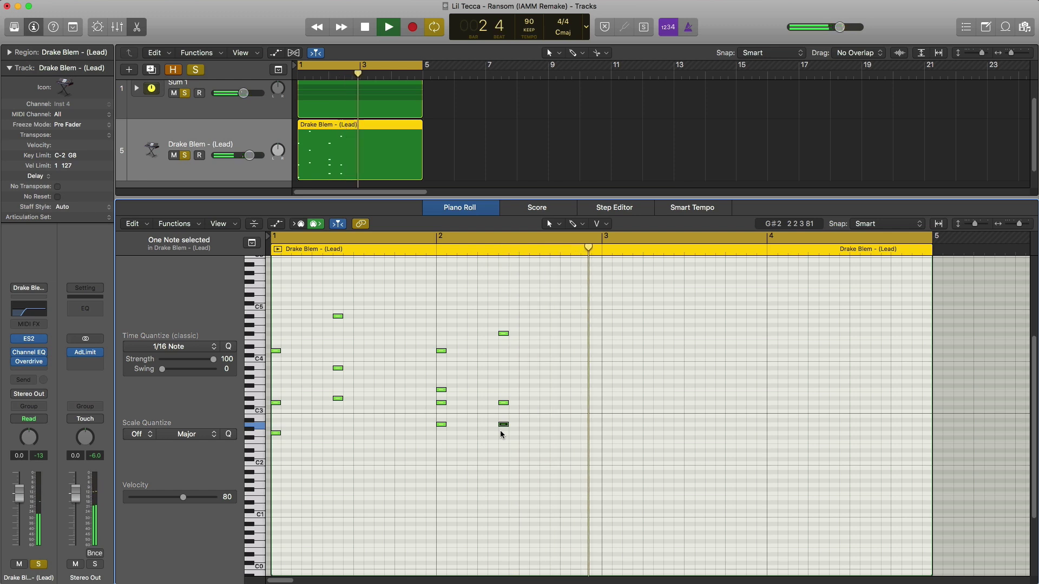
pyautogui.press('space')
# Step: Copy all the lead notes from bars 1 and 2 to bars 3 and 4 and play them back
pyautogui.moveTo(594, 483); pyautogui.dragTo(271, 293)
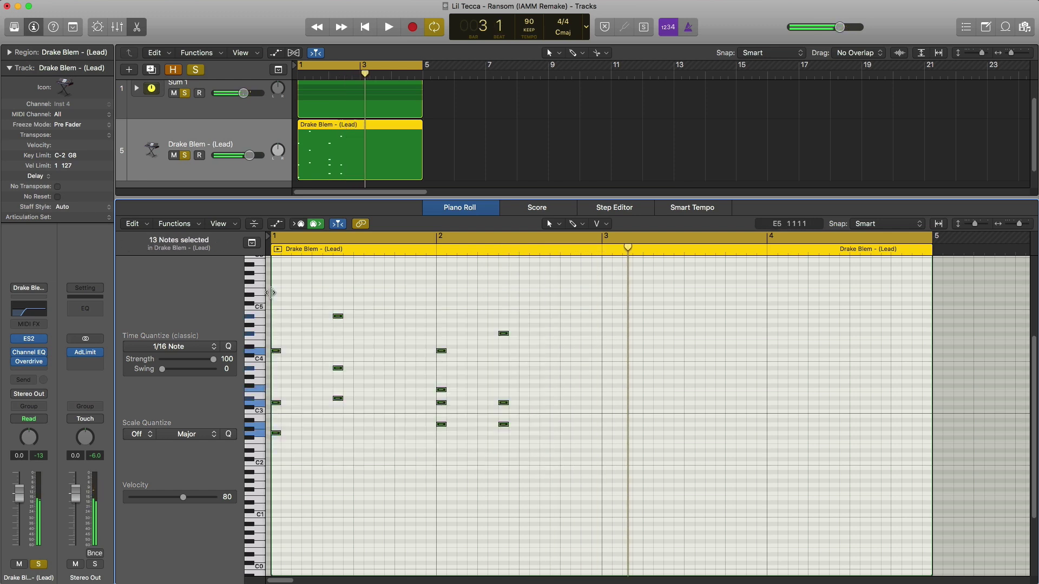
pyautogui.press('space')
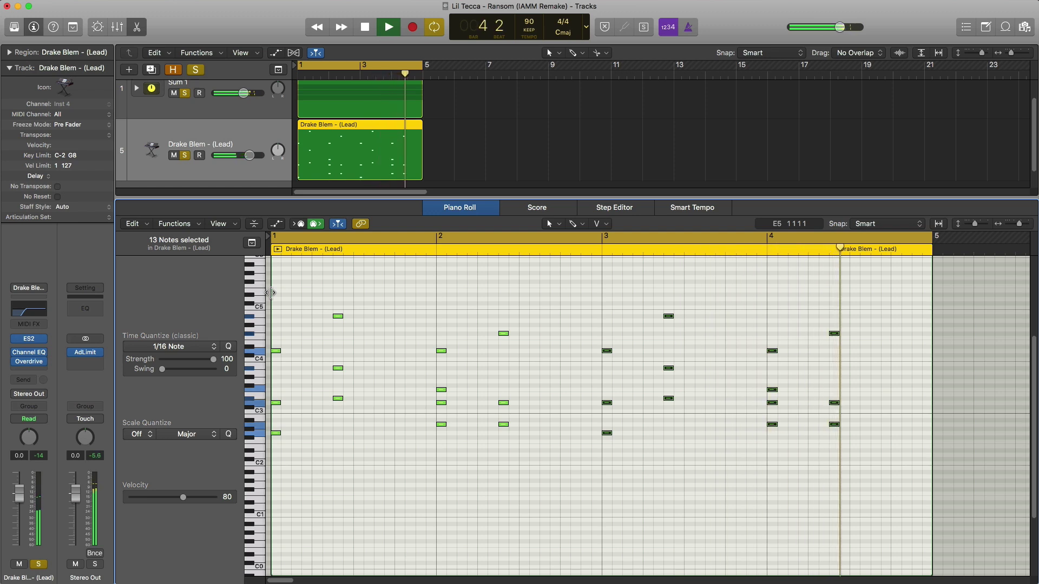
pyautogui.press('space')
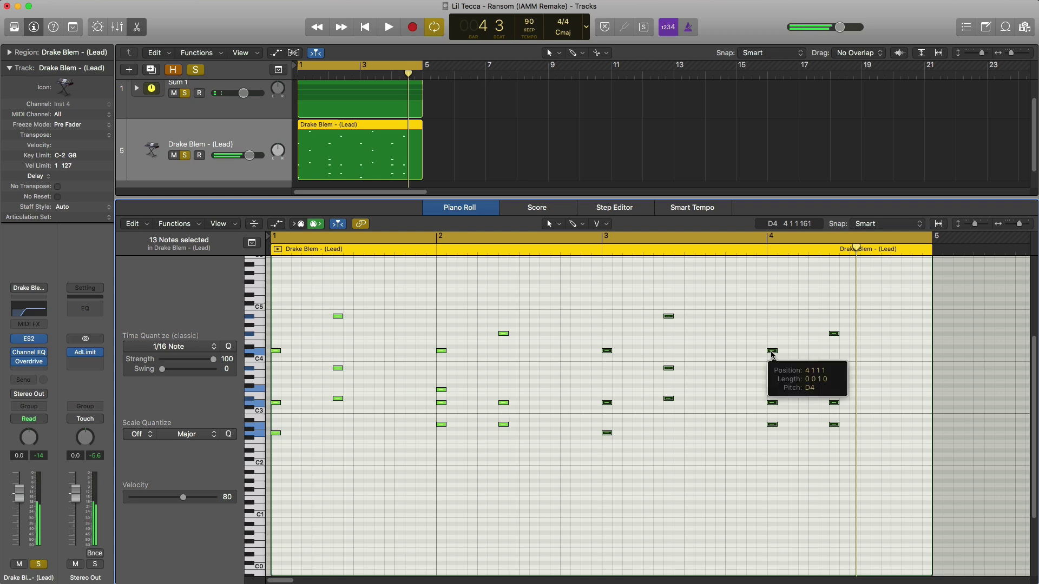
# Step: Raise the D4 note at the start of bar 4 an octave to D5 and play the loop
pyautogui.click(775, 368)
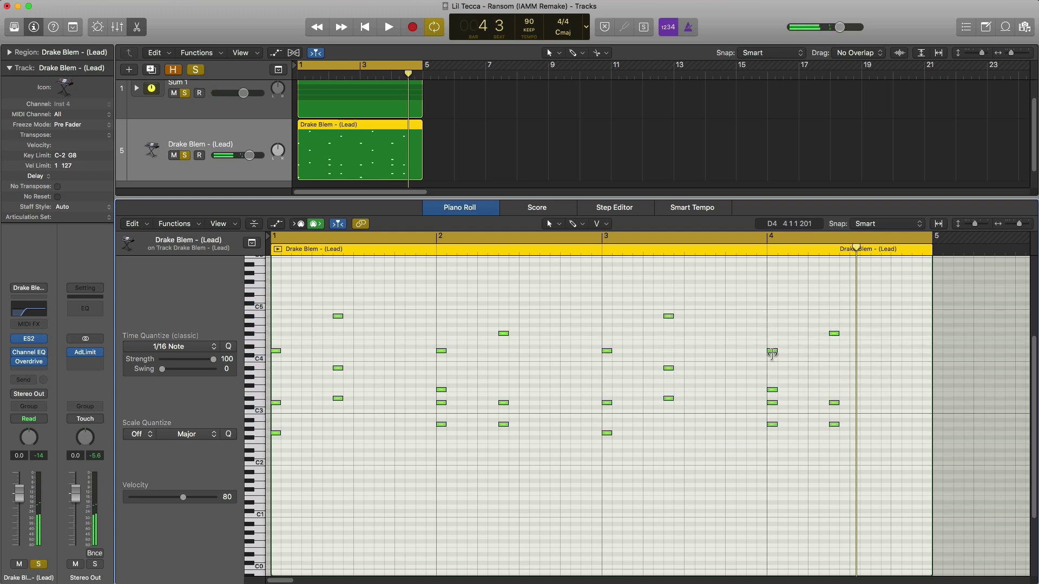
pyautogui.click(772, 353)
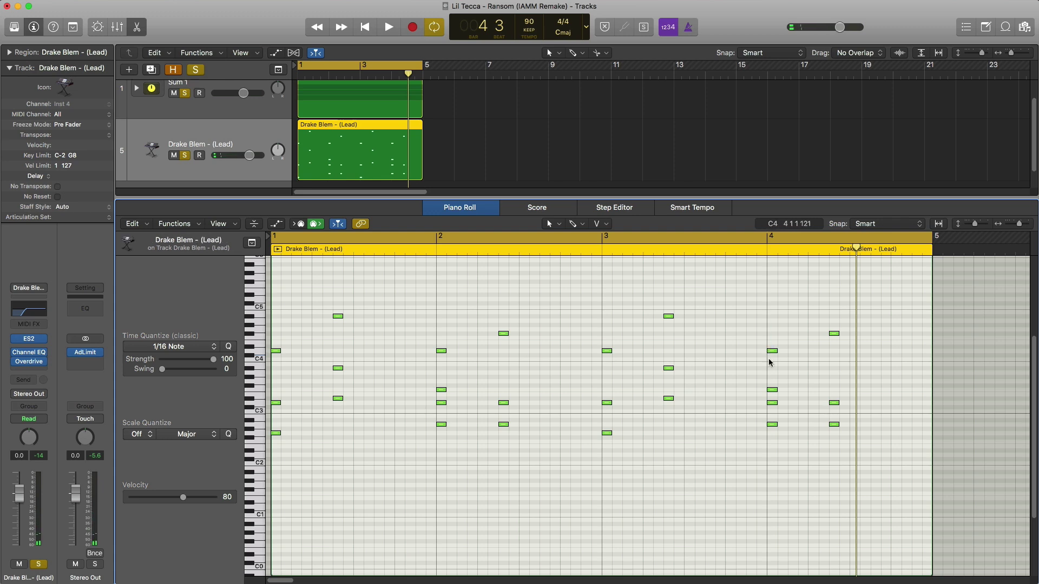
pyautogui.moveTo(773, 354); pyautogui.dragTo(768, 302)
pyautogui.press('space')
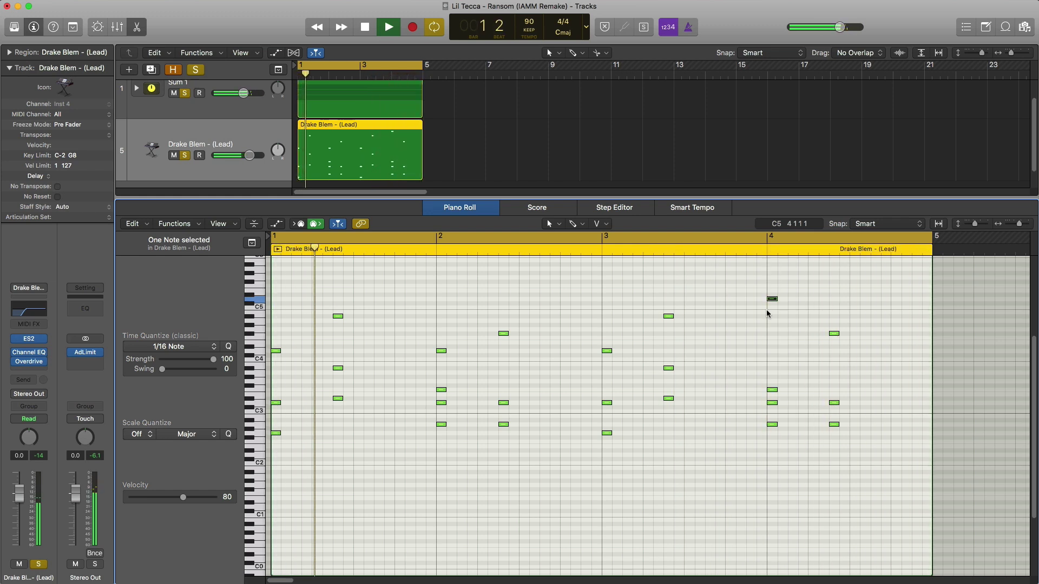
pyautogui.press('space')
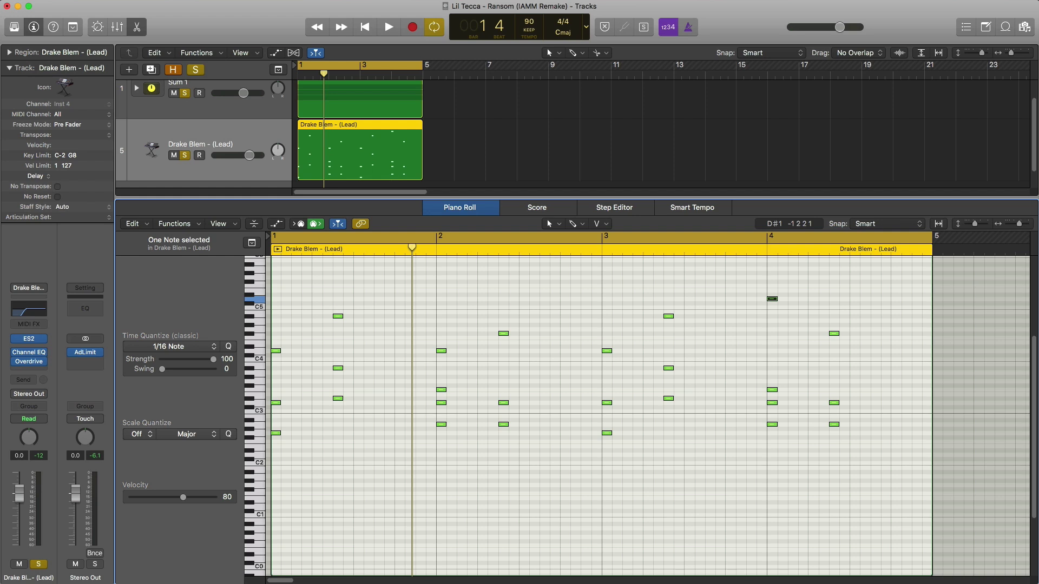
# Step: Shorten the release of envelope 3 in the lead's ES2 synth while listening to the loop
pyautogui.click(34, 340)
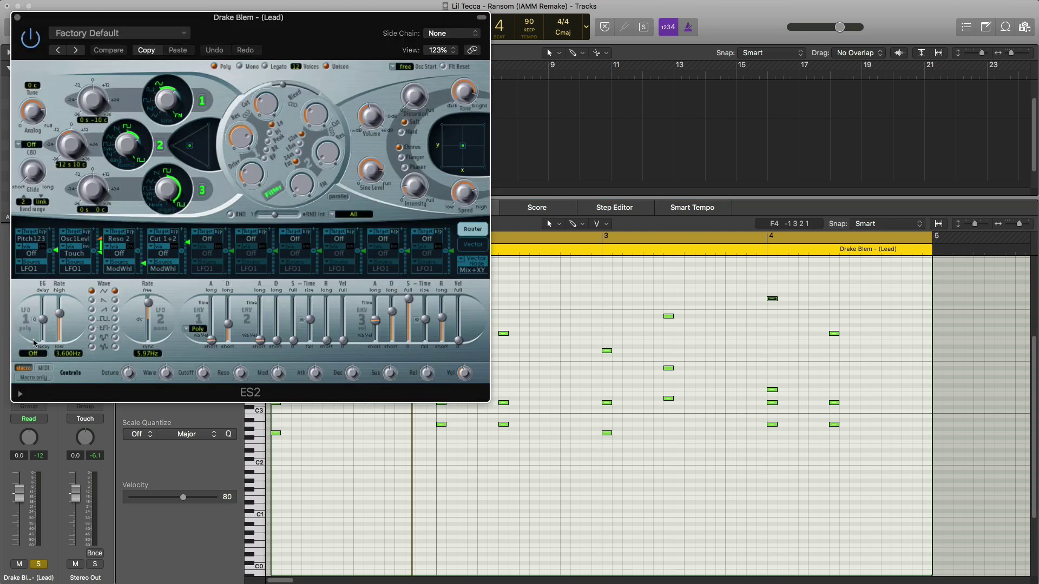
pyautogui.press('space')
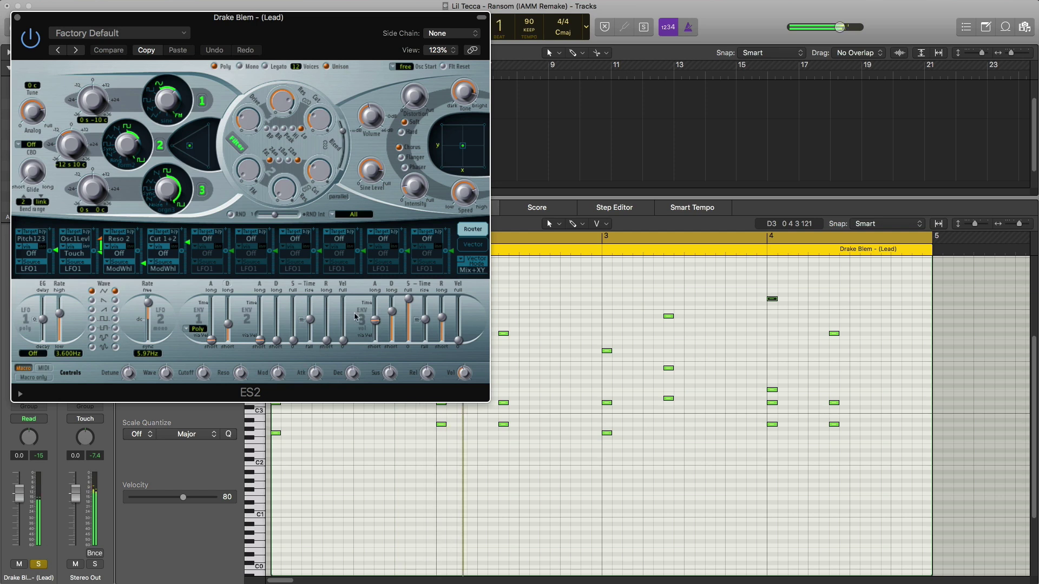
pyautogui.moveTo(440, 325); pyautogui.dragTo(440, 325)
pyautogui.press('space')
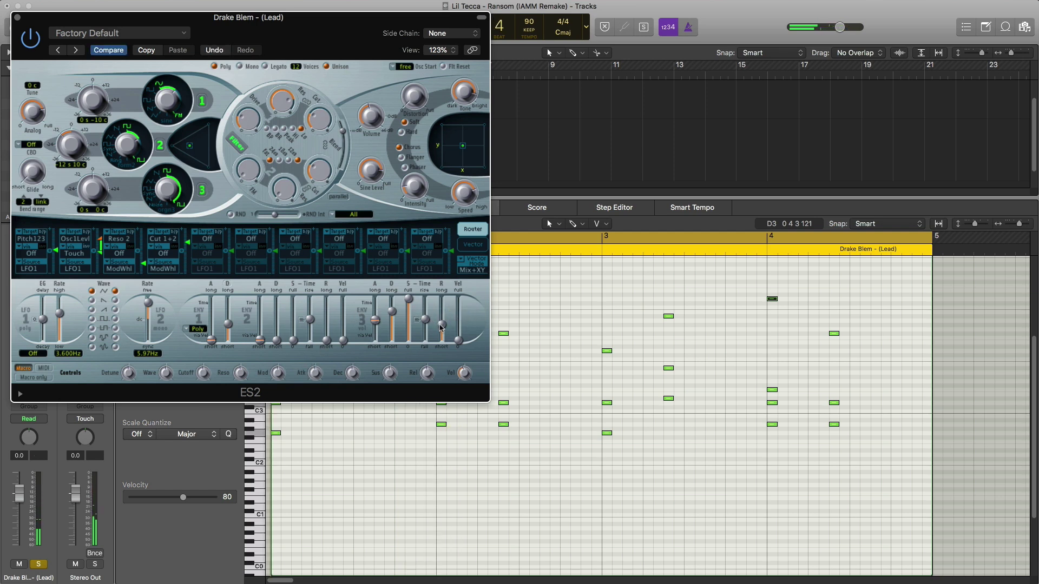
pyautogui.click(18, 17)
# Step: Raise the lead track's volume to +6.0 dB and play it against the bells
pyautogui.press('space')
pyautogui.moveTo(247, 156); pyautogui.dragTo(265, 156)
pyautogui.press('space')
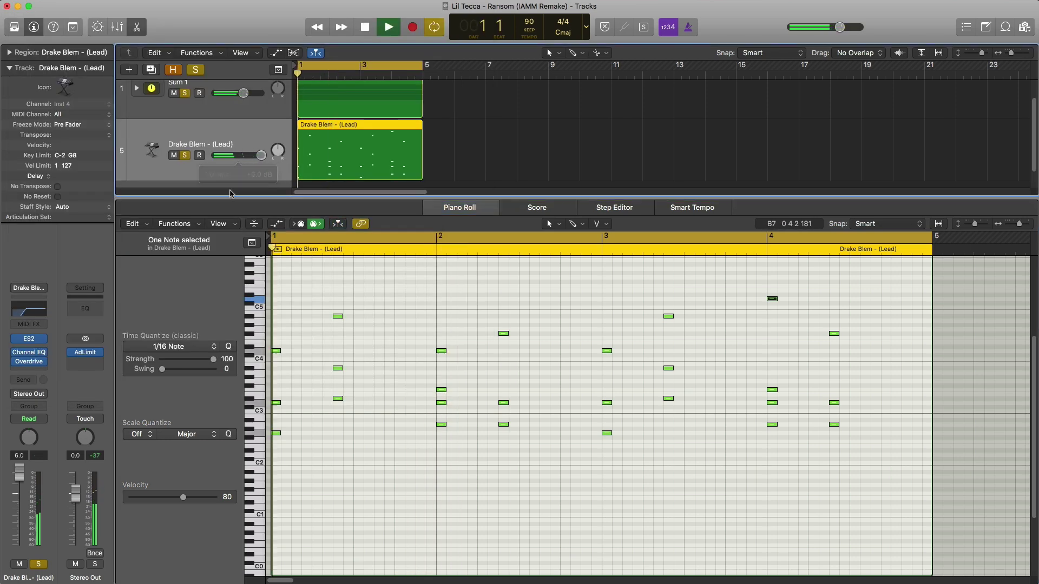
# Step: Lengthen the release of envelope 3 in the lead's ES2 slightly while the loop plays
pyautogui.click(28, 339)
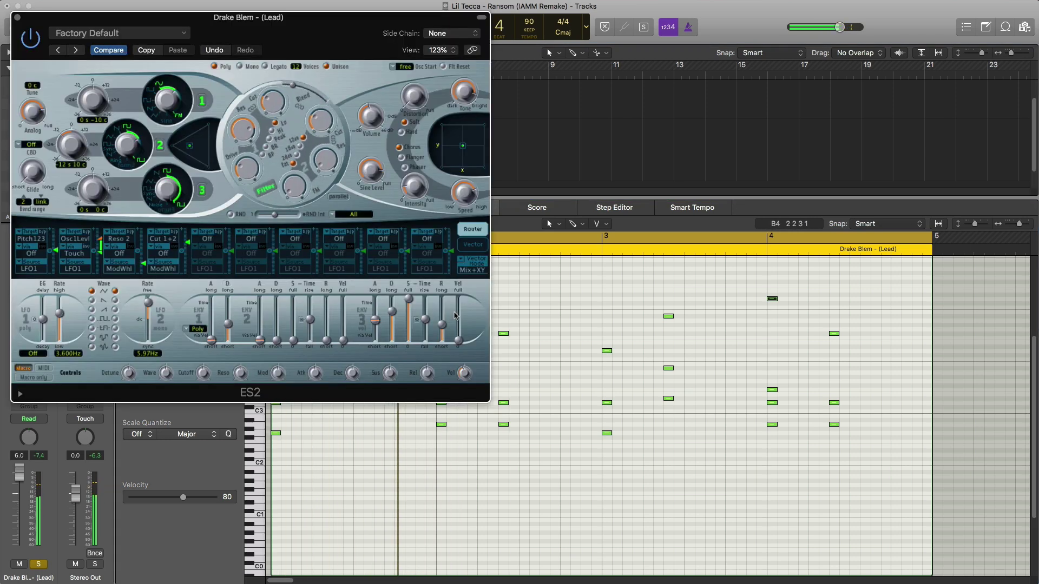
pyautogui.moveTo(443, 325); pyautogui.dragTo(444, 322)
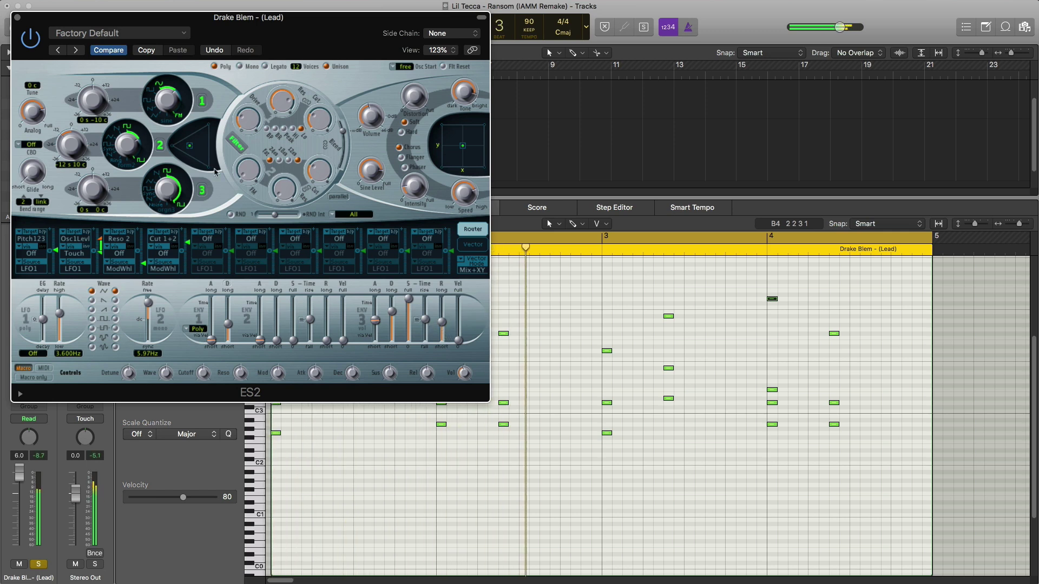
pyautogui.click(17, 17)
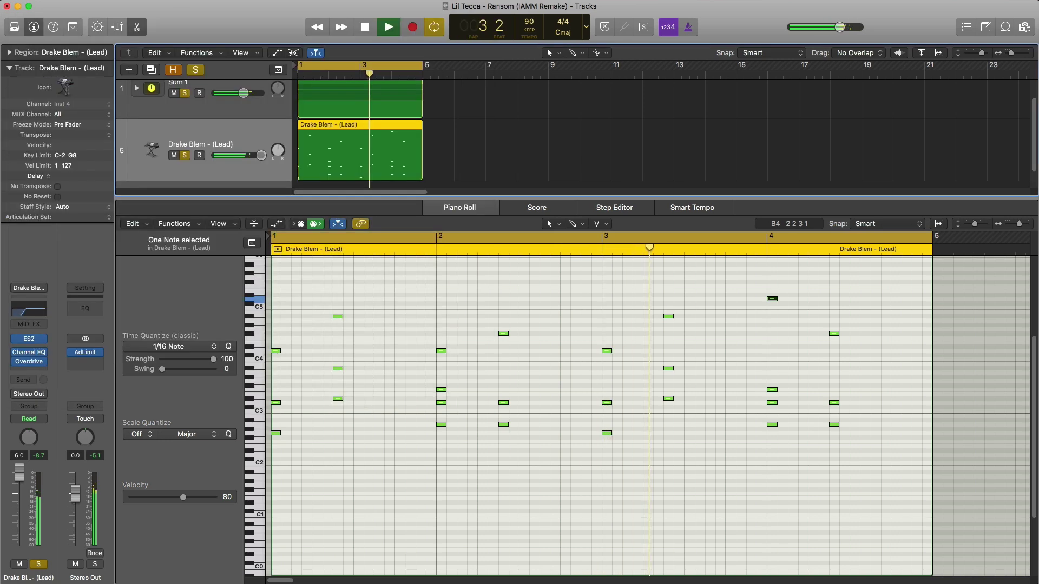
pyautogui.press('space')
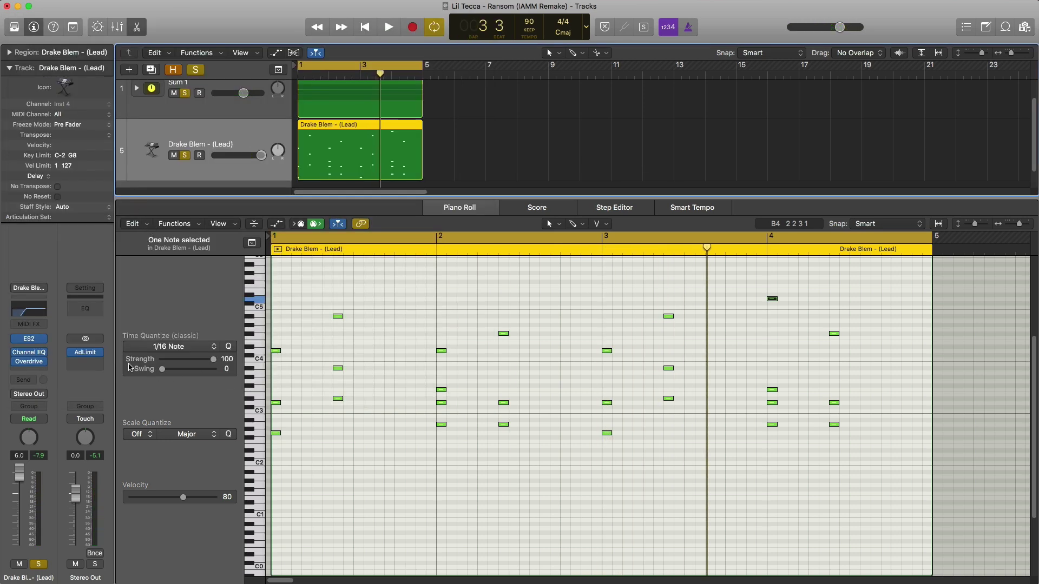
# Step: Enable the high-cut filter and the analyzer in the lead's Channel EQ, and lower the cutoff to just below 1 kHz during playback
pyautogui.click(29, 357)
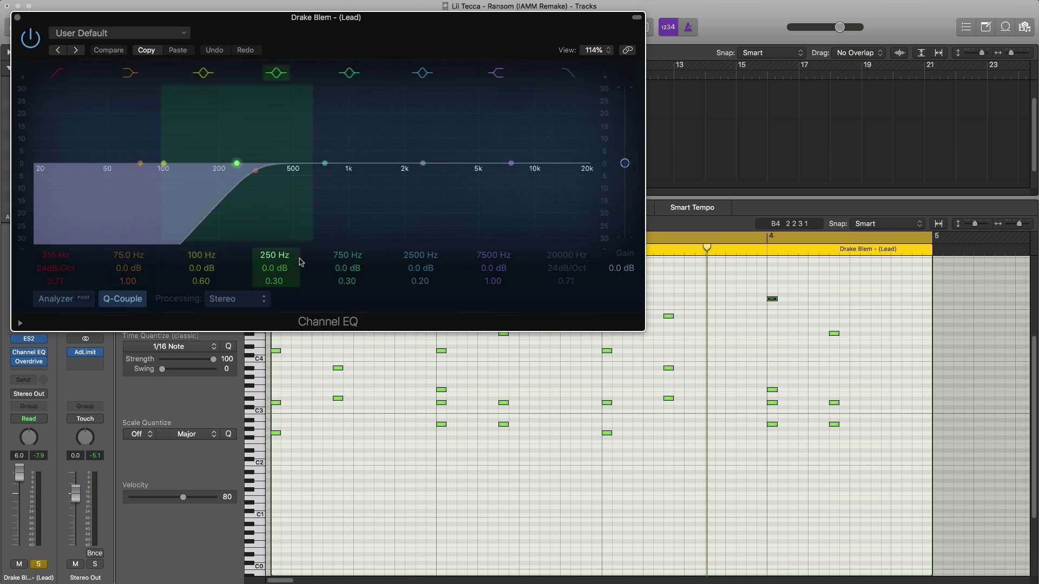
pyautogui.click(568, 74)
pyautogui.press('space')
pyautogui.moveTo(570, 258); pyautogui.dragTo(570, 319)
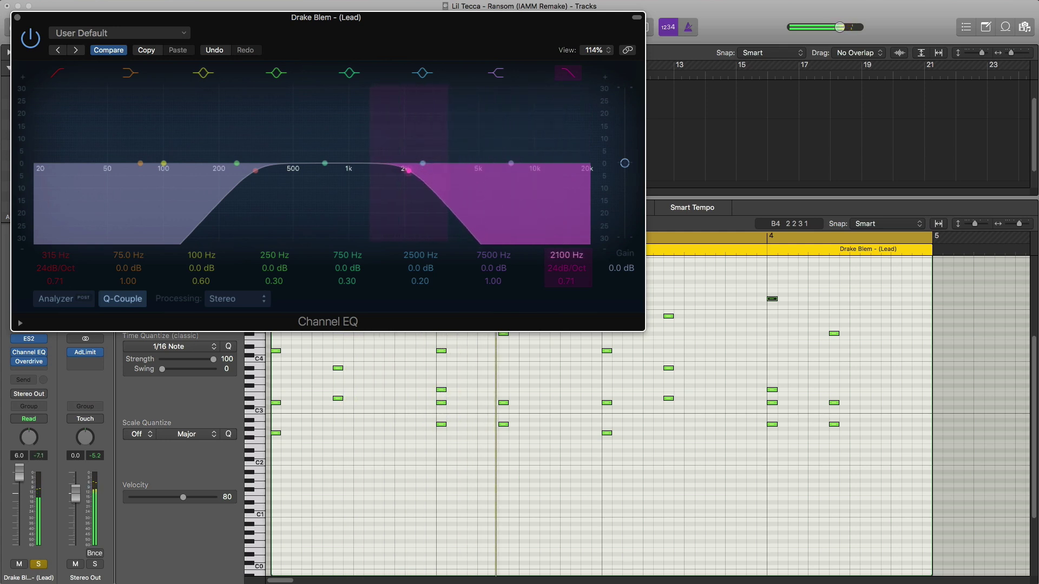
pyautogui.moveTo(568, 256); pyautogui.dragTo(566, 248)
pyautogui.click(45, 301)
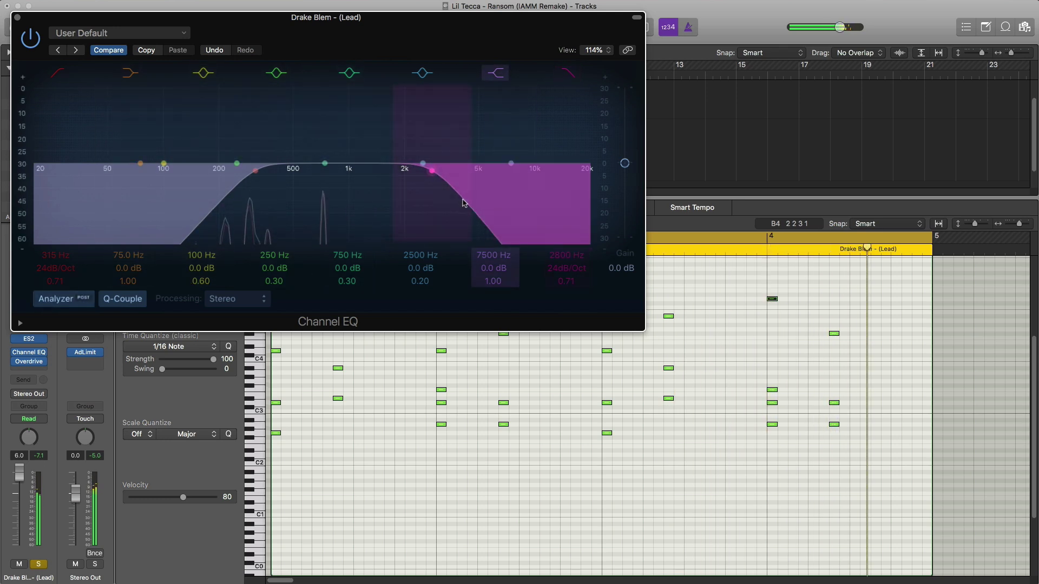
pyautogui.moveTo(462, 203); pyautogui.dragTo(343, 177)
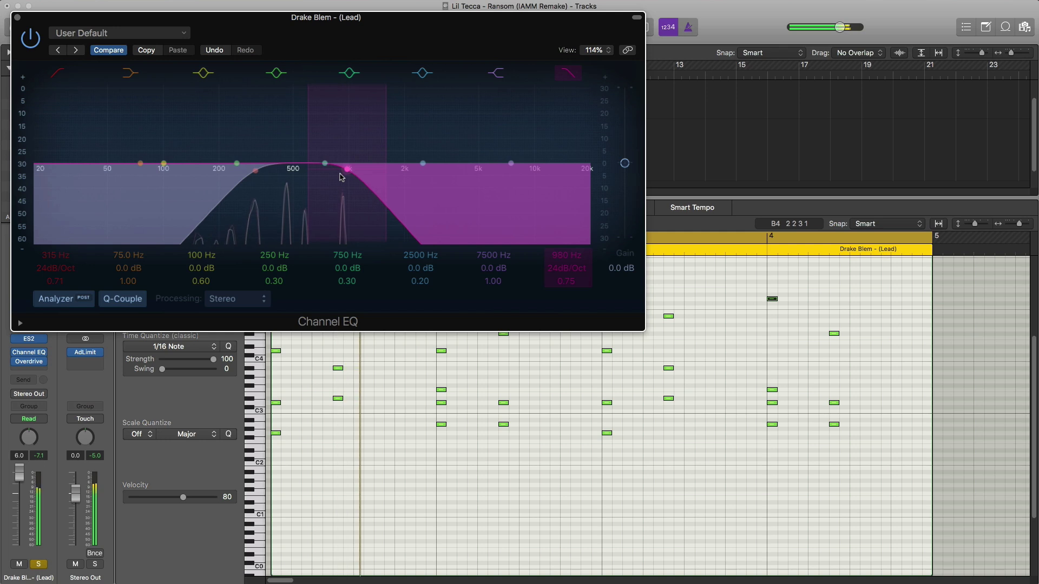
pyautogui.click(17, 18)
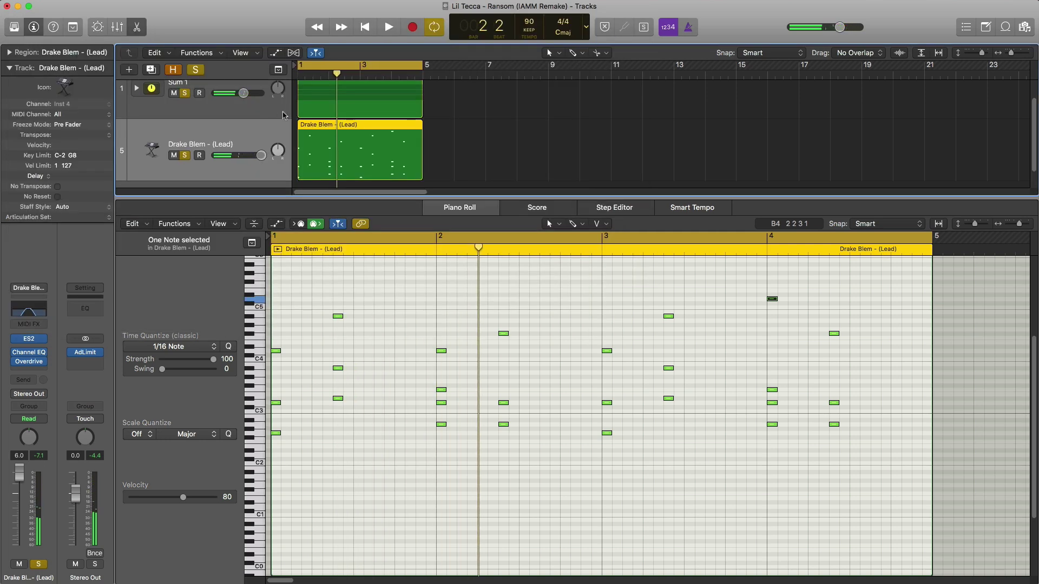
pyautogui.press('Return')
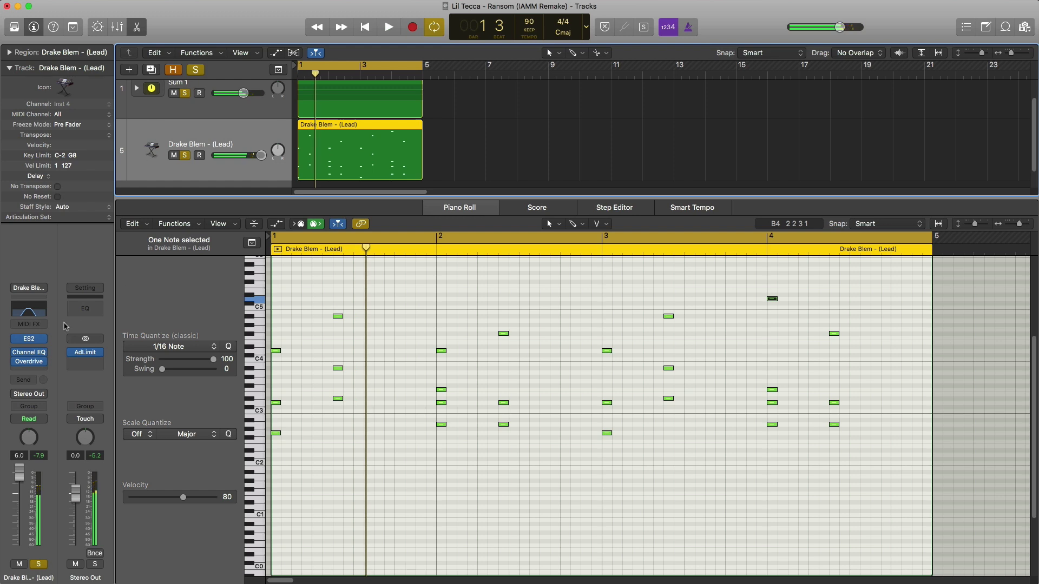
# Step: Add a stereo Space Designer reverb after Overdrive on the lead with wet at -10.0 dB, and close the piano roll
pyautogui.click(44, 370)
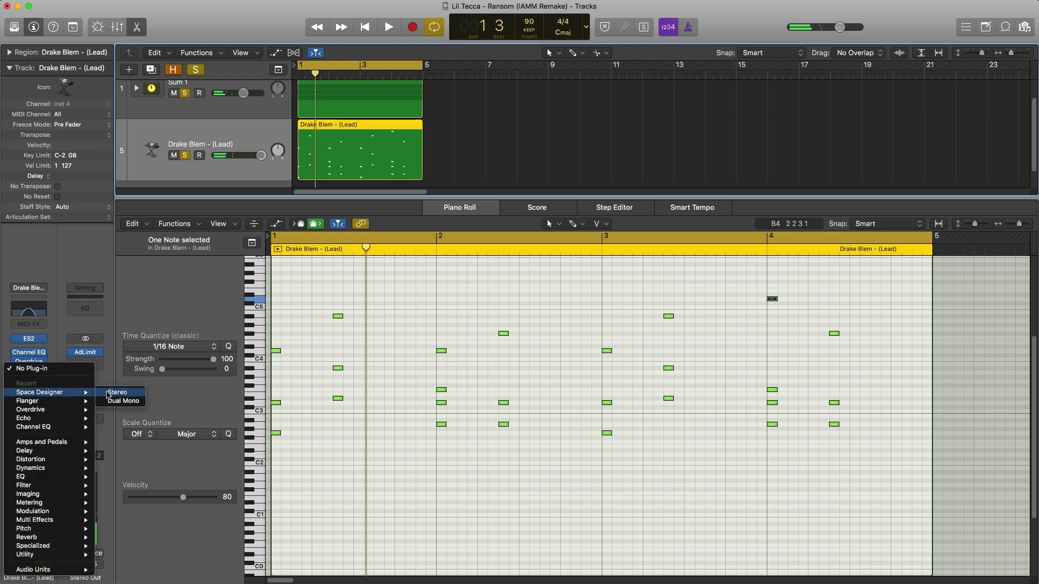
pyautogui.click(108, 393)
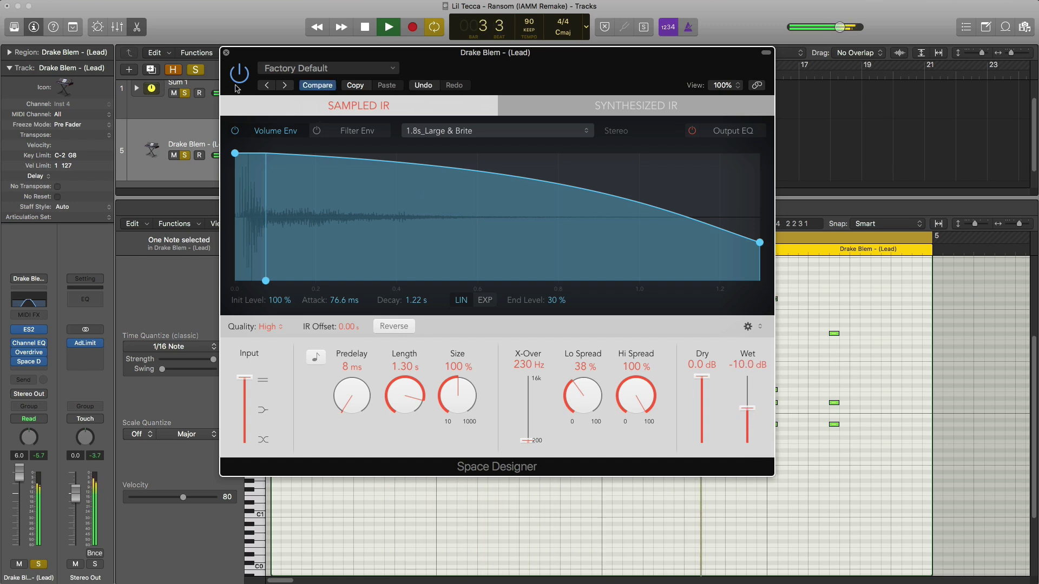
pyautogui.press('super+w')
pyautogui.press('p')
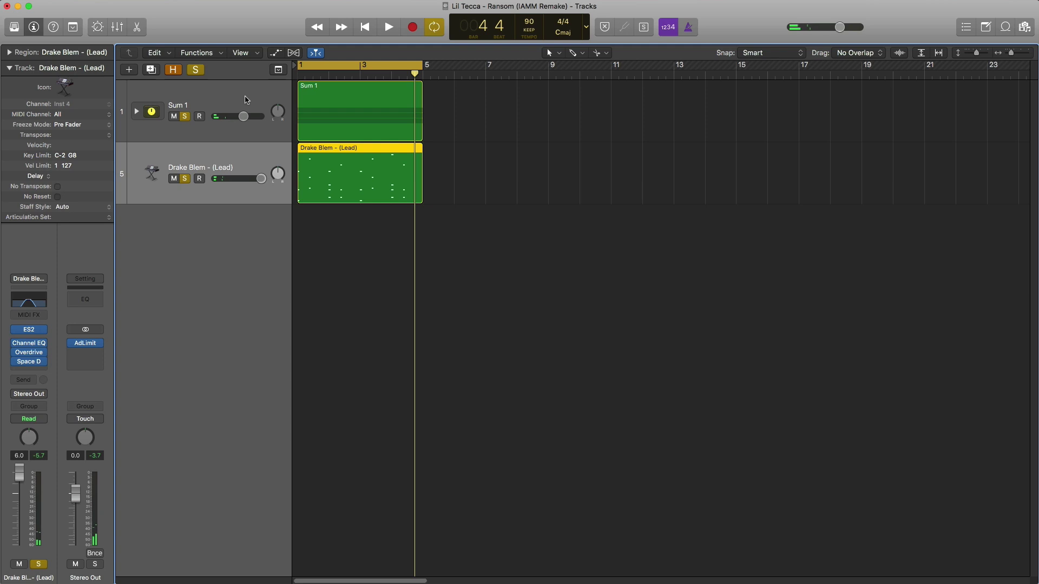
# Step: Create a new software instrument track below the lead and copy the Drake Blem - (Lead) region onto it
pyautogui.click(130, 71)
pyautogui.press('Return')
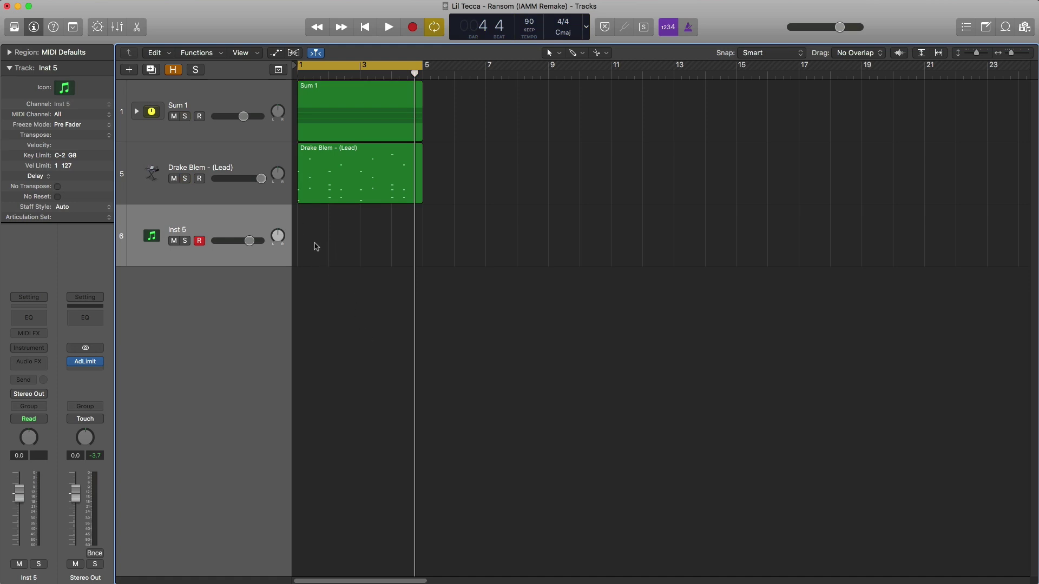
pyautogui.moveTo(335, 193); pyautogui.dragTo(334, 227)
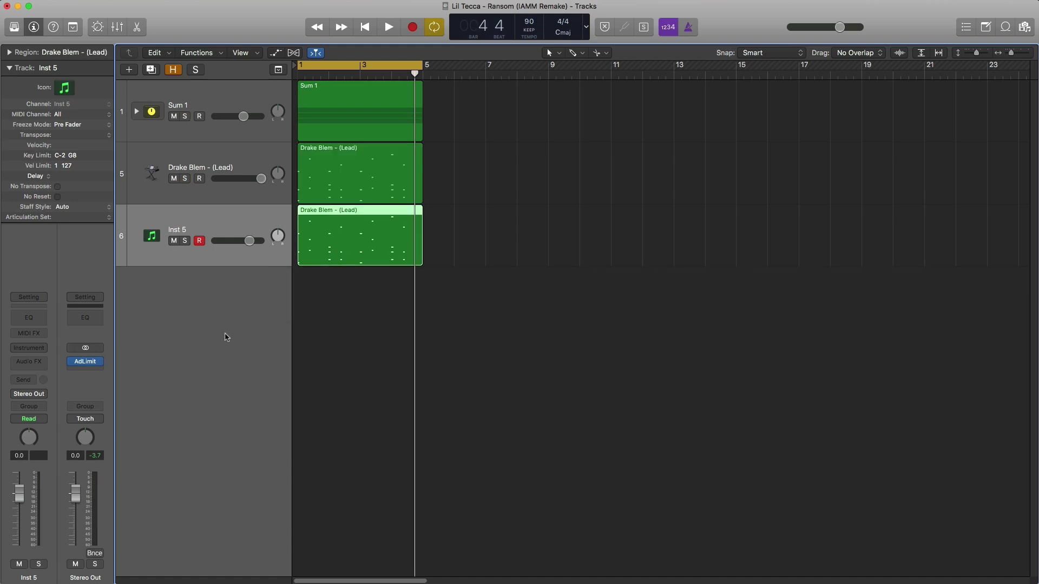
# Step: Load the Bright Mk II Blackface vintage electric piano on the new track, solo it and audition the copied region
pyautogui.click(14, 28)
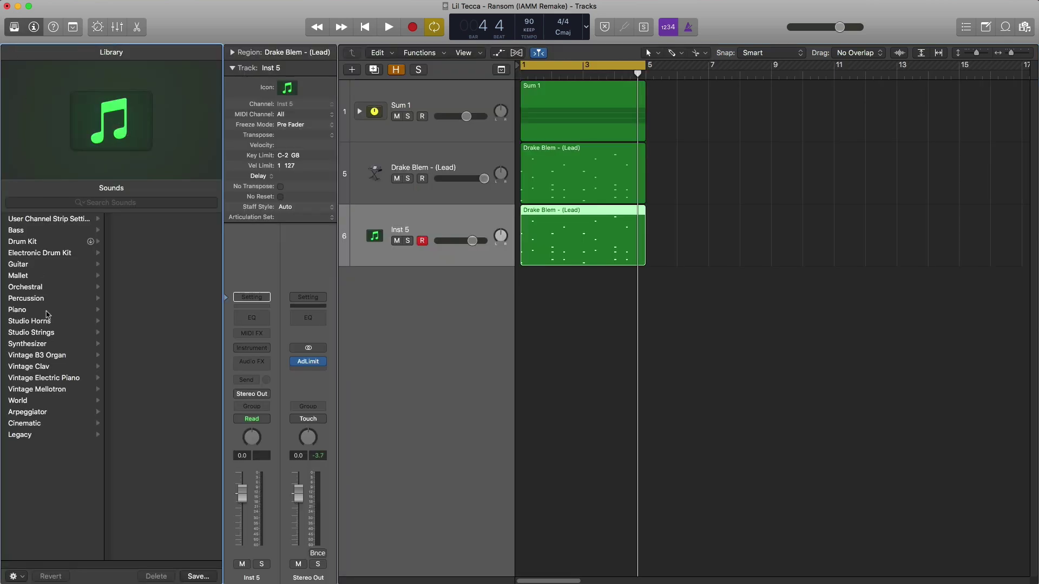
pyautogui.click(65, 378)
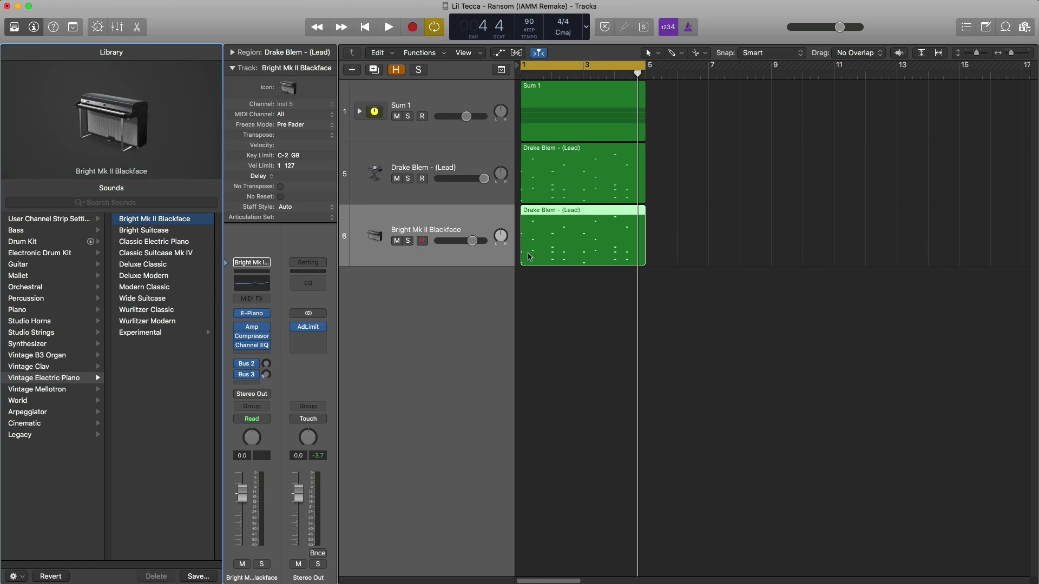
pyautogui.click(408, 241)
pyautogui.press('space')
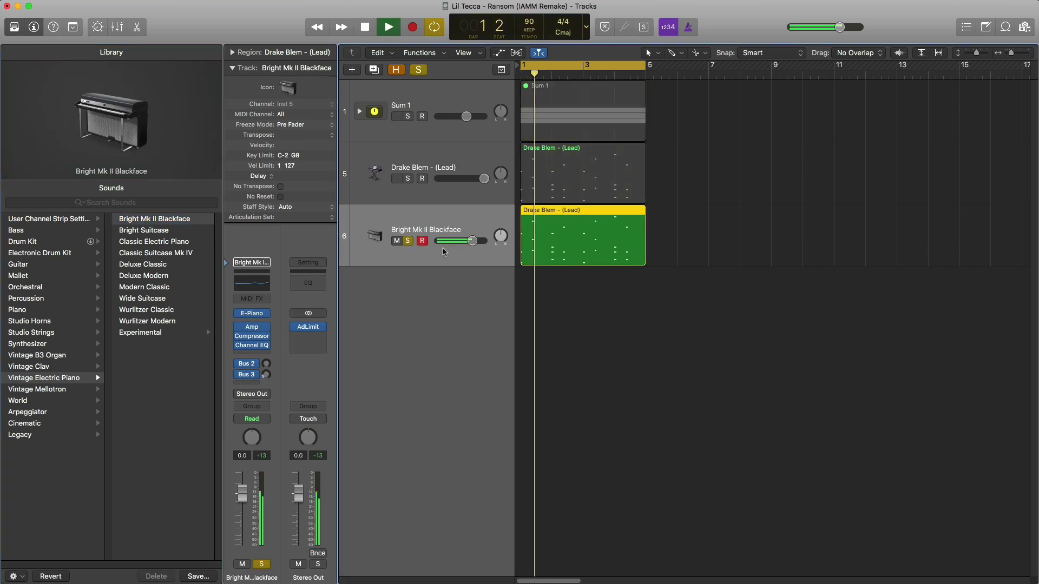
pyautogui.press('space')
# Step: Lengthen all notes in the electric piano region so each chord sustains until the following one in its bar
pyautogui.doubleClick(559, 251)
pyautogui.press('super+a')
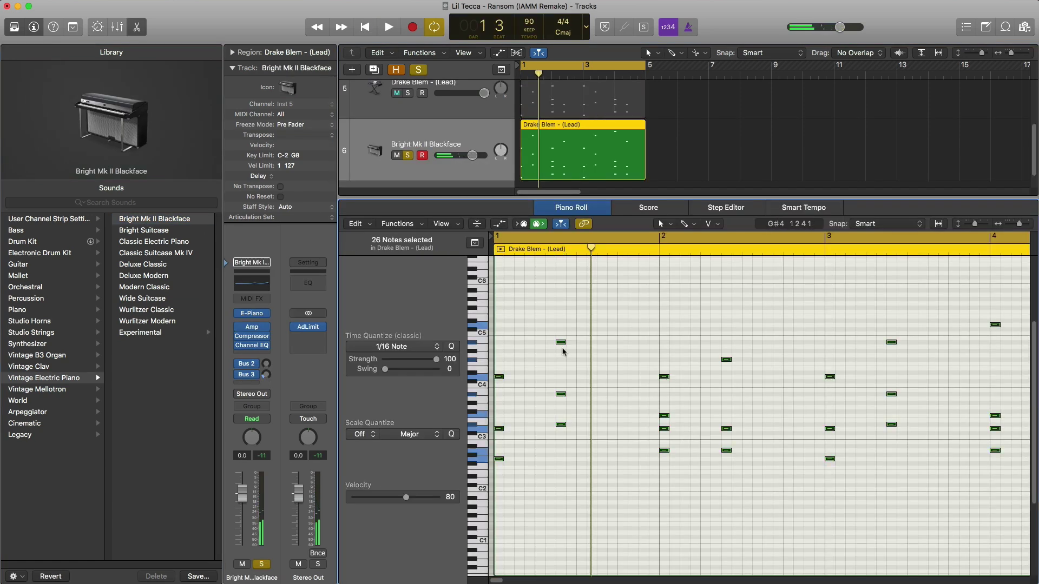
pyautogui.moveTo(561, 343); pyautogui.dragTo(617, 343)
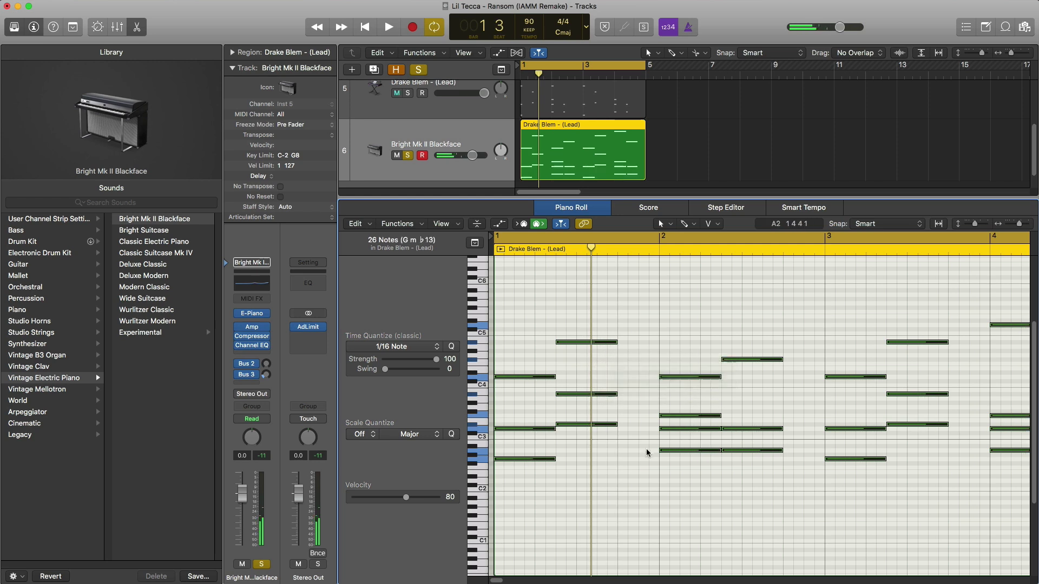
# Step: Extend the second chord of every bar to the bar's end, play the result and close the piano roll
pyautogui.moveTo(649, 458); pyautogui.dragTo(597, 363)
pyautogui.moveTo(623, 460); pyautogui.dragTo(572, 317)
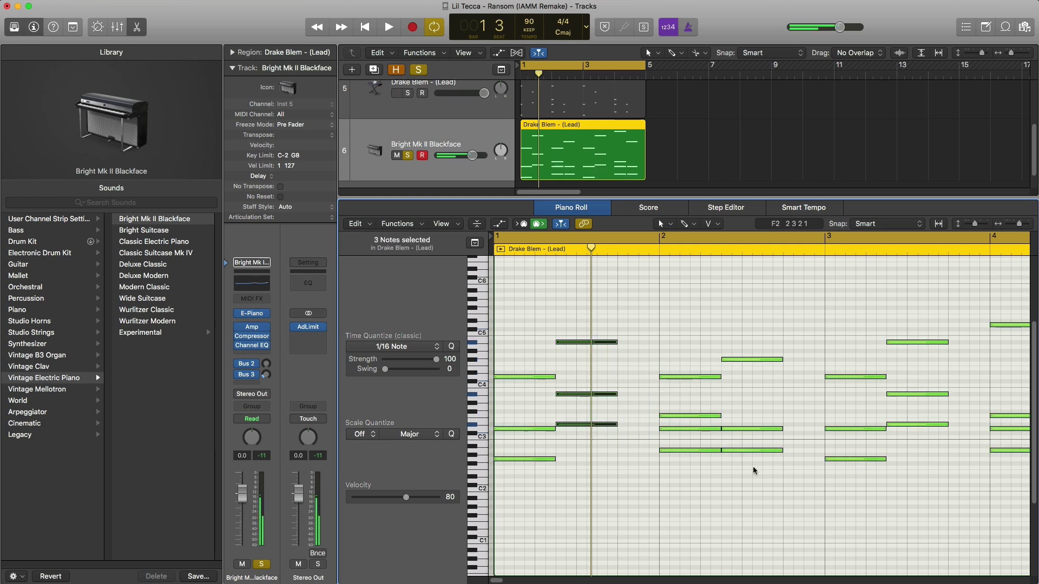
pyautogui.moveTo(765, 348); pyautogui.dragTo(739, 475)
pyautogui.moveTo(921, 405); pyautogui.dragTo(941, 301)
pyautogui.hscroll(3, 908, 394)
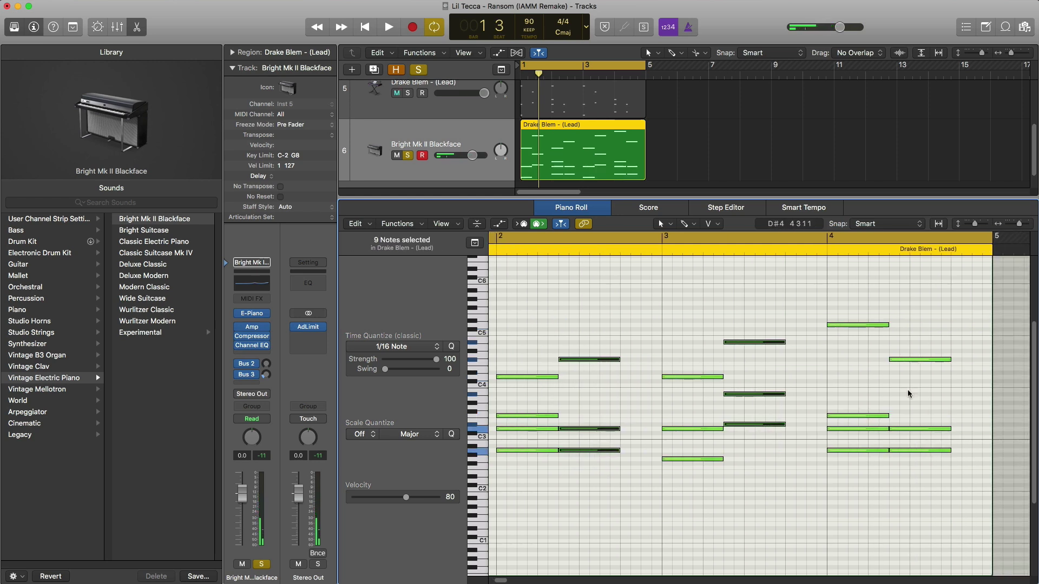
pyautogui.moveTo(949, 359); pyautogui.dragTo(992, 360)
pyautogui.press('space')
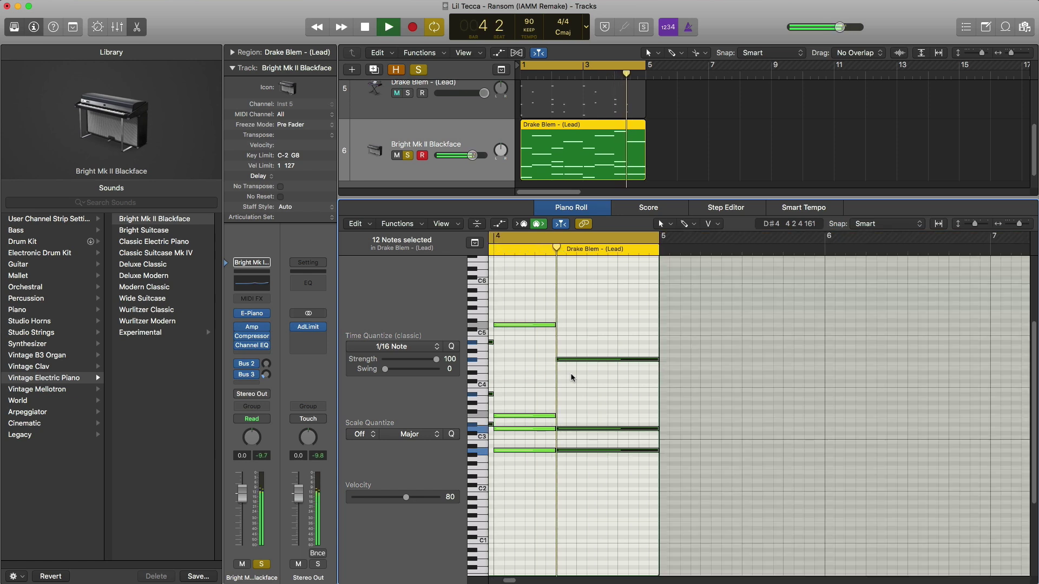
pyautogui.press('space')
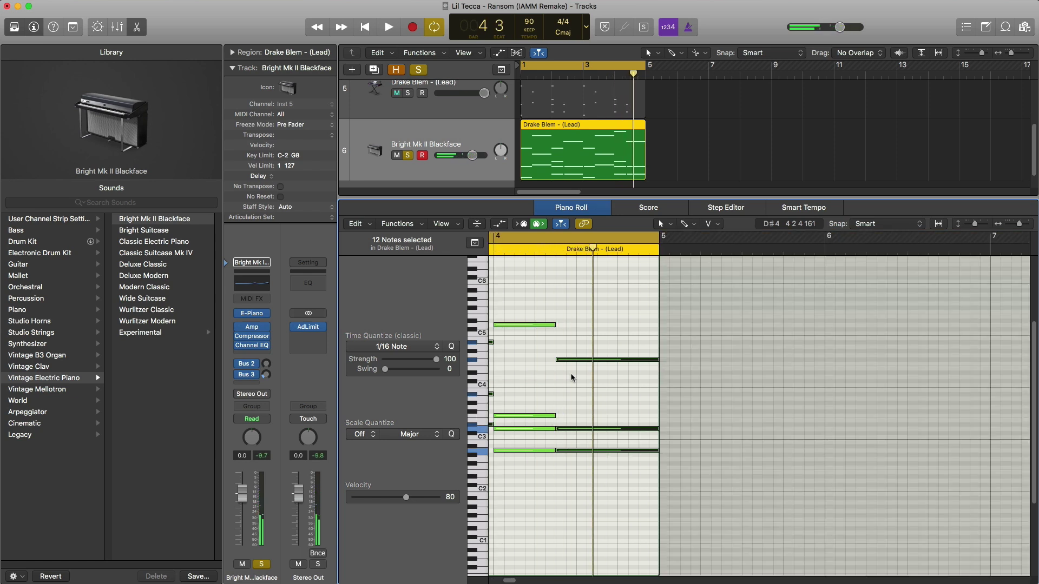
pyautogui.press('x')
pyautogui.press('x')
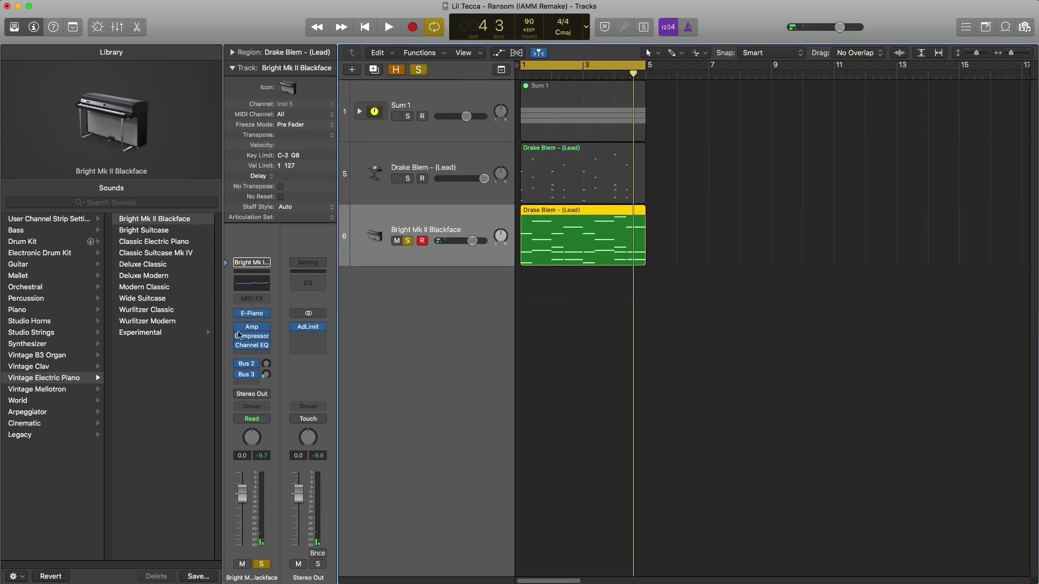
# Step: Enable the low cut in the electric piano's Channel EQ at 275 Hz with a Q of 0.93 during playback
pyautogui.click(253, 348)
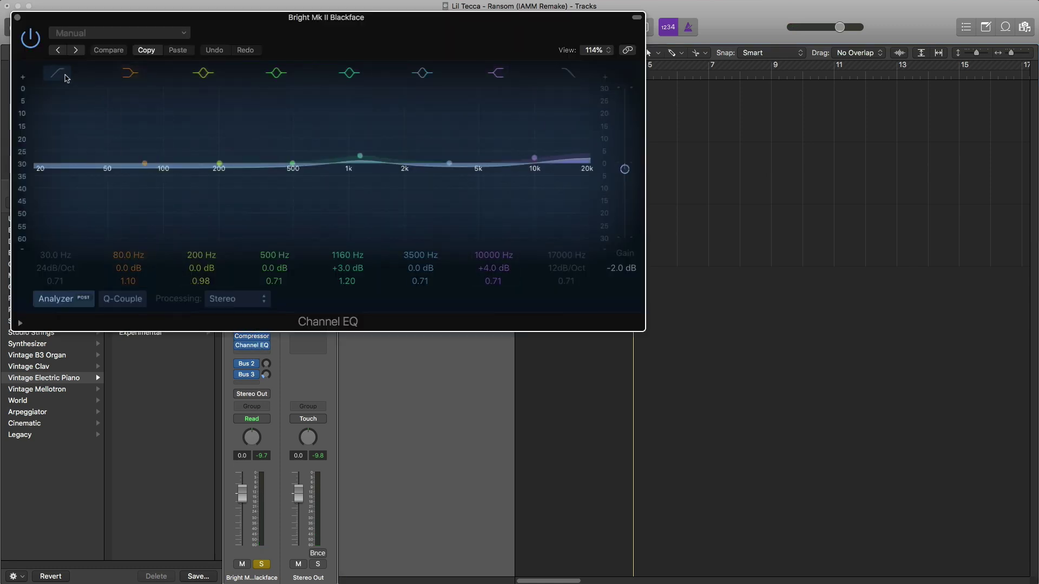
pyautogui.press('space')
pyautogui.moveTo(65, 171); pyautogui.dragTo(255, 184)
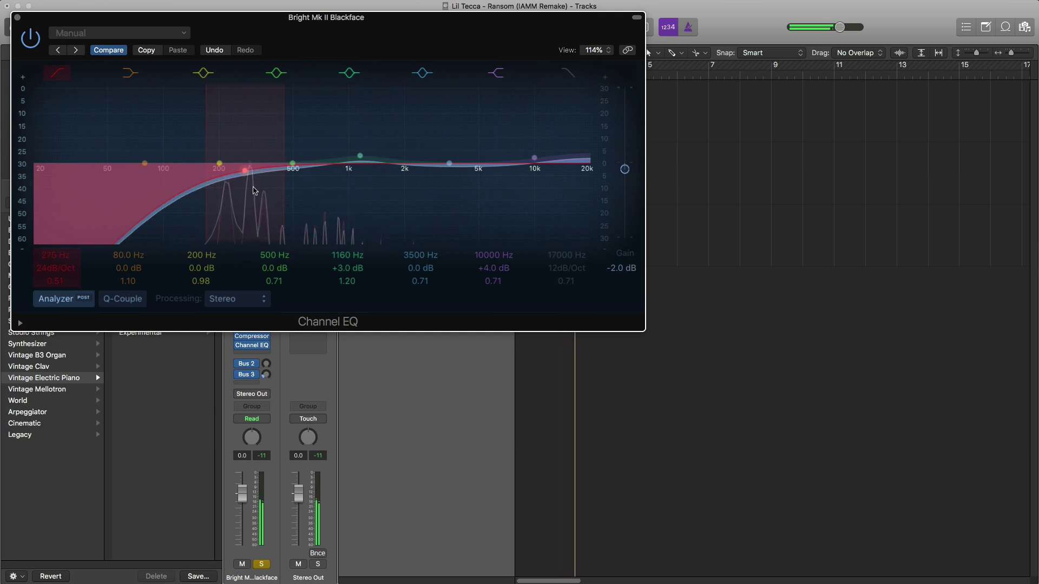
pyautogui.moveTo(62, 282); pyautogui.dragTo(61, 260)
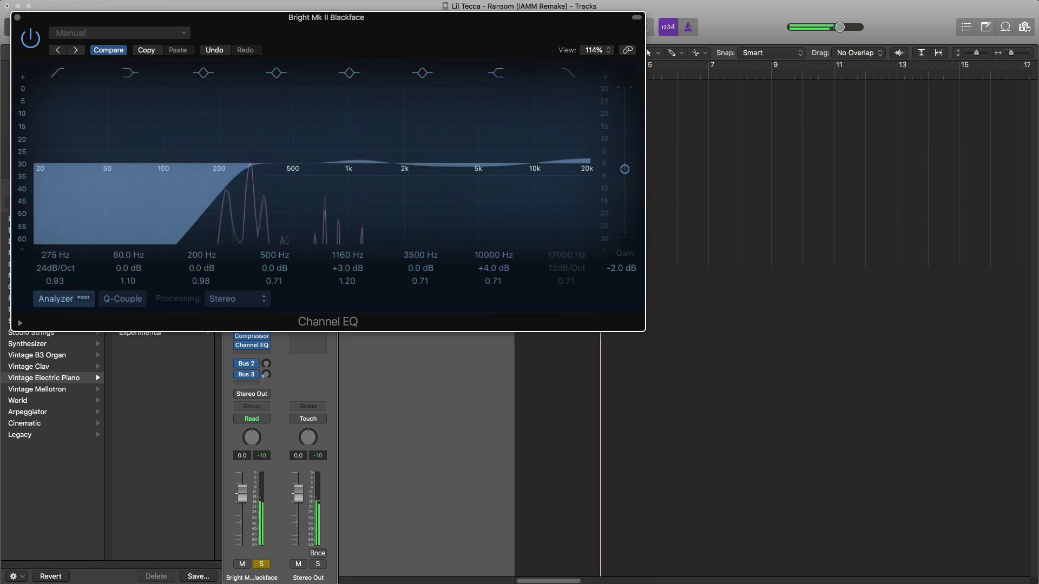
pyautogui.click(17, 18)
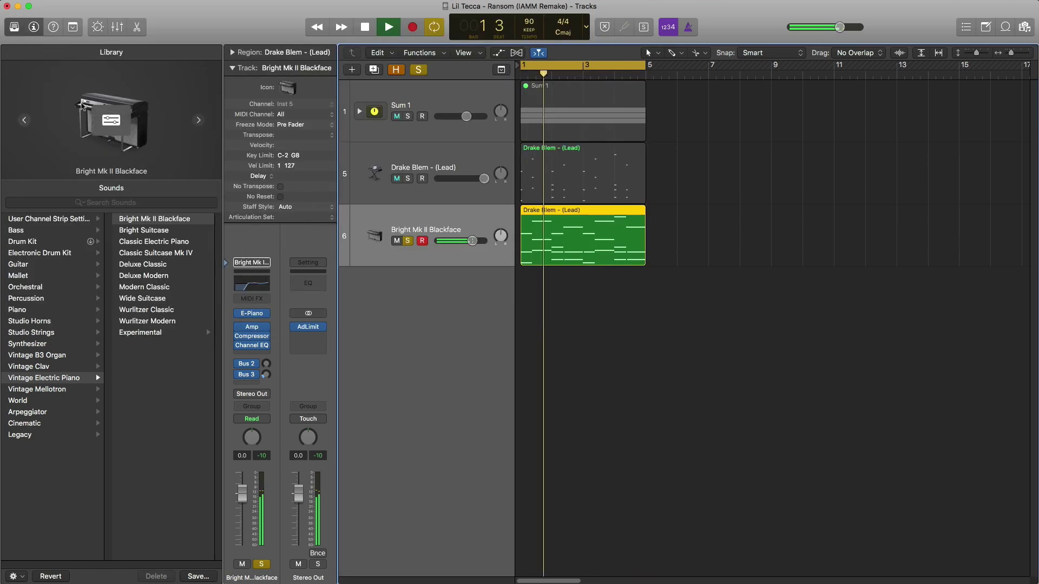
# Step: Add a stereo Space Designer reverb after the electric piano's Channel EQ with wet at -18.0 dB
pyautogui.click(250, 352)
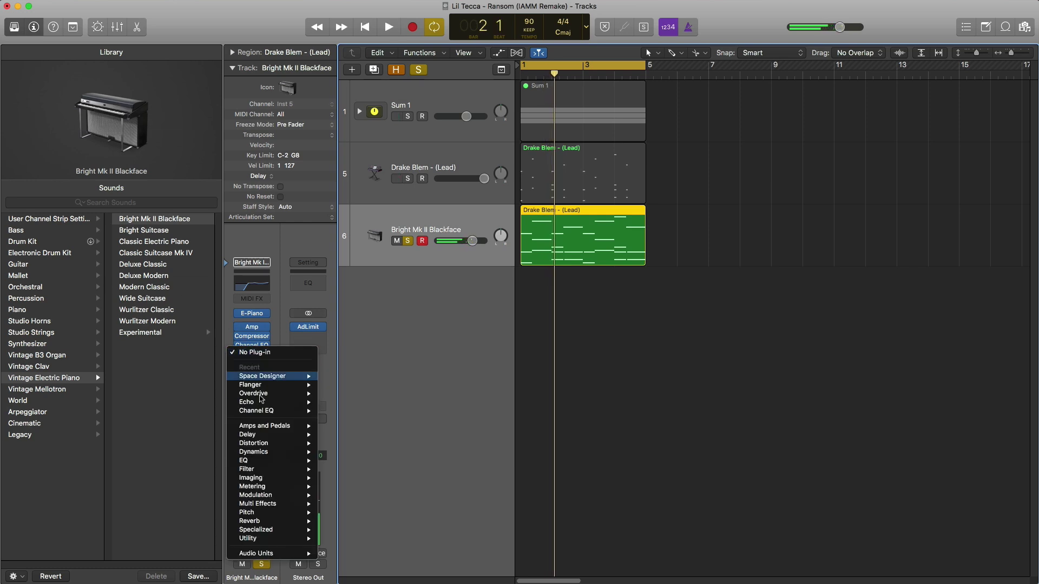
pyautogui.click(336, 378)
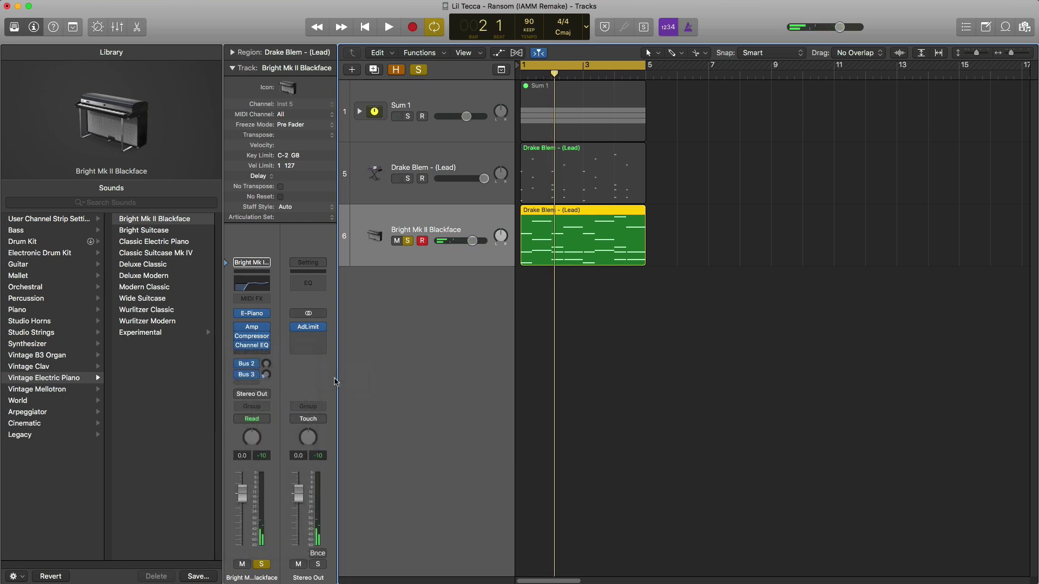
pyautogui.press('space')
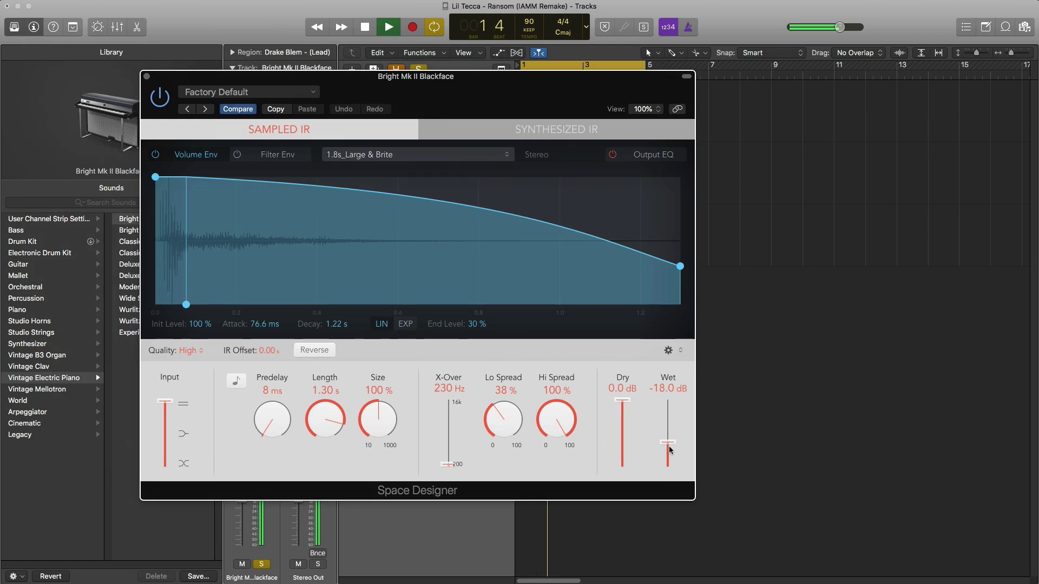
pyautogui.click(146, 76)
# Step: Unsolo the electric piano and lower its volume to -0.8 dB while the full mix plays
pyautogui.click(408, 240)
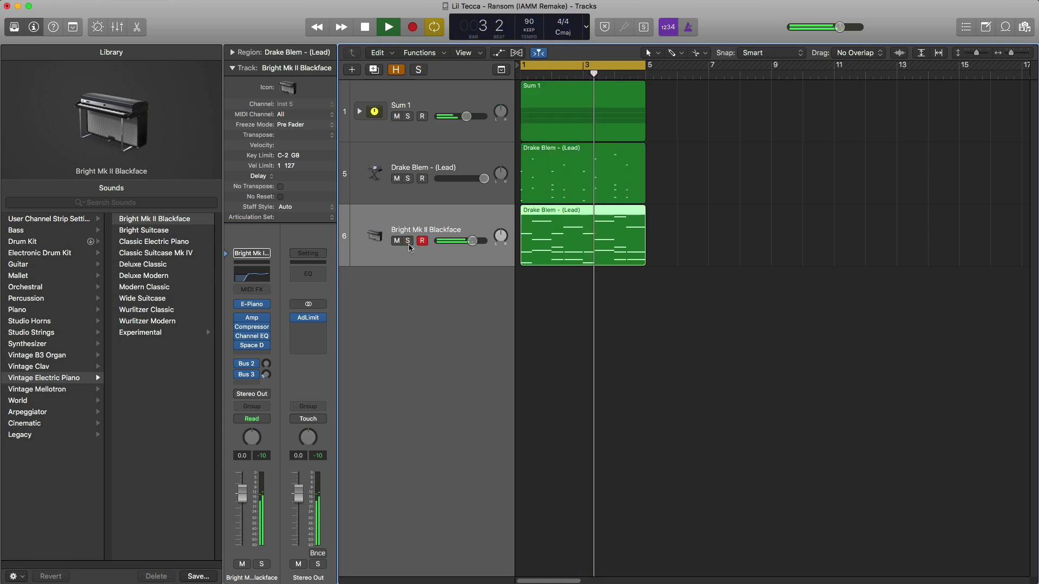
pyautogui.moveTo(472, 241); pyautogui.dragTo(471, 241)
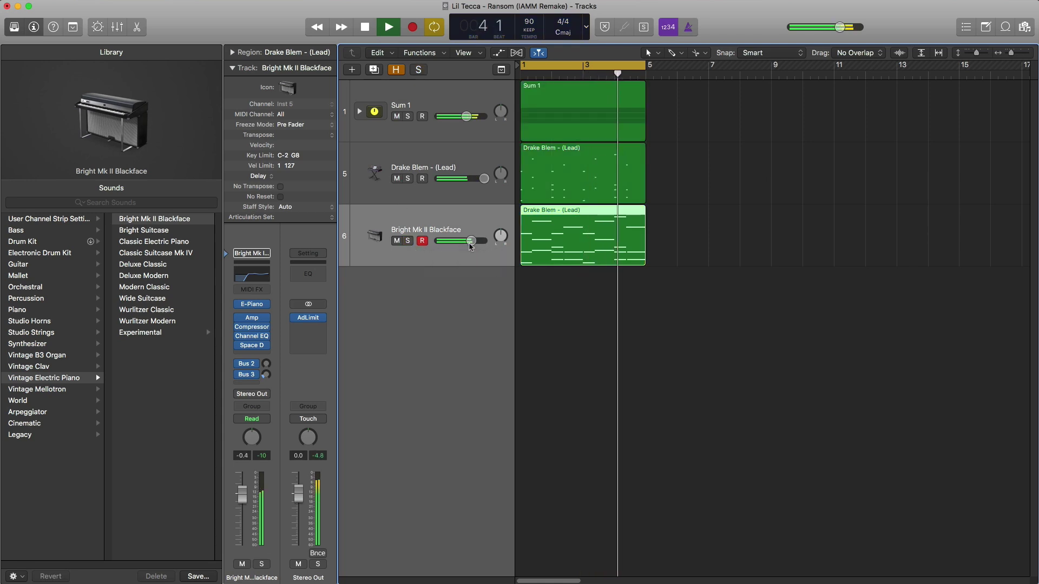
pyautogui.moveTo(471, 240); pyautogui.dragTo(469, 241)
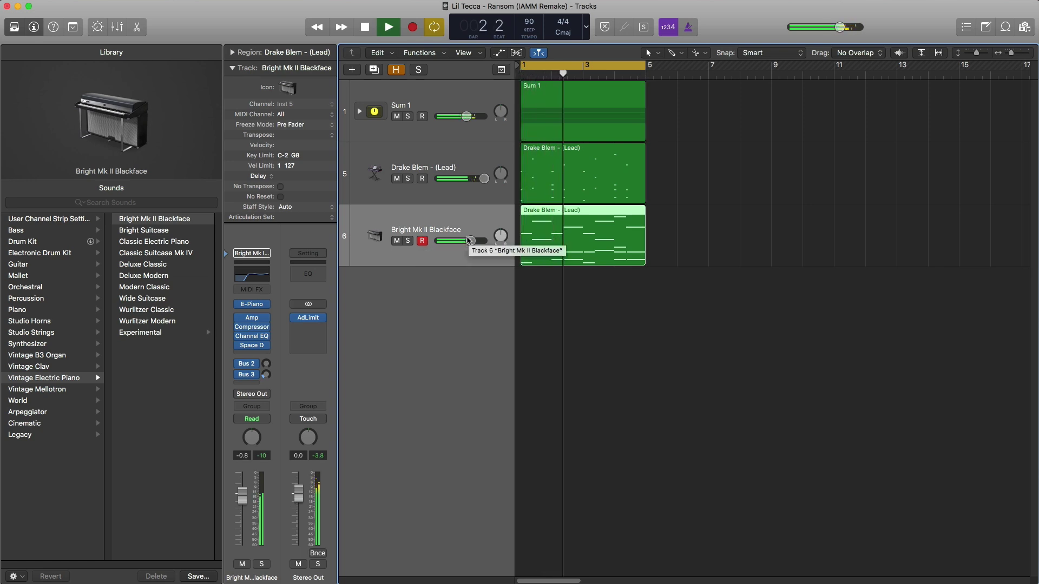
pyautogui.press('space')
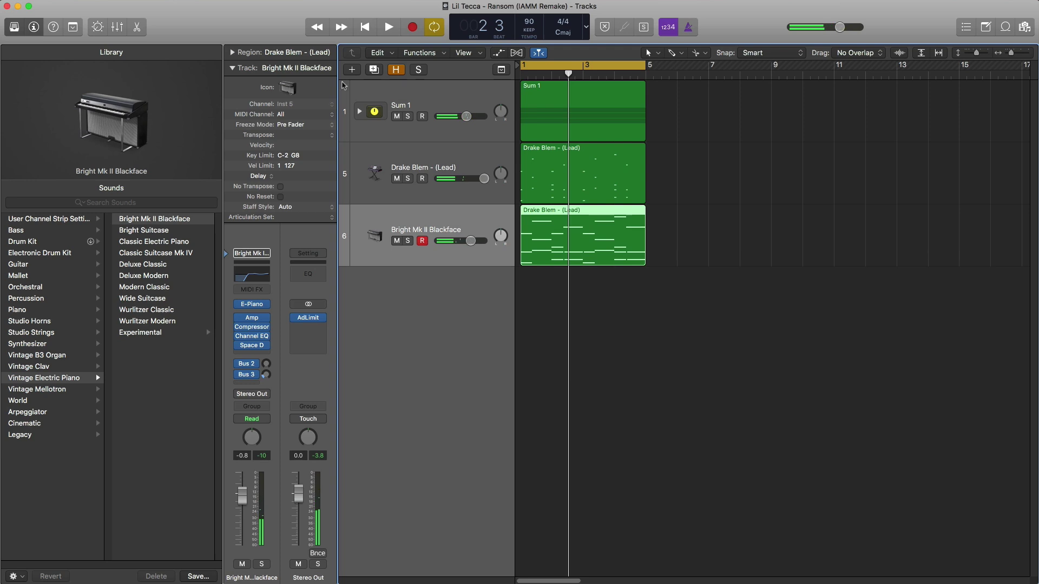
# Step: Create a new software instrument track and load a stereo EXS24 sampler on it
pyautogui.click(352, 73)
pyautogui.press('Return')
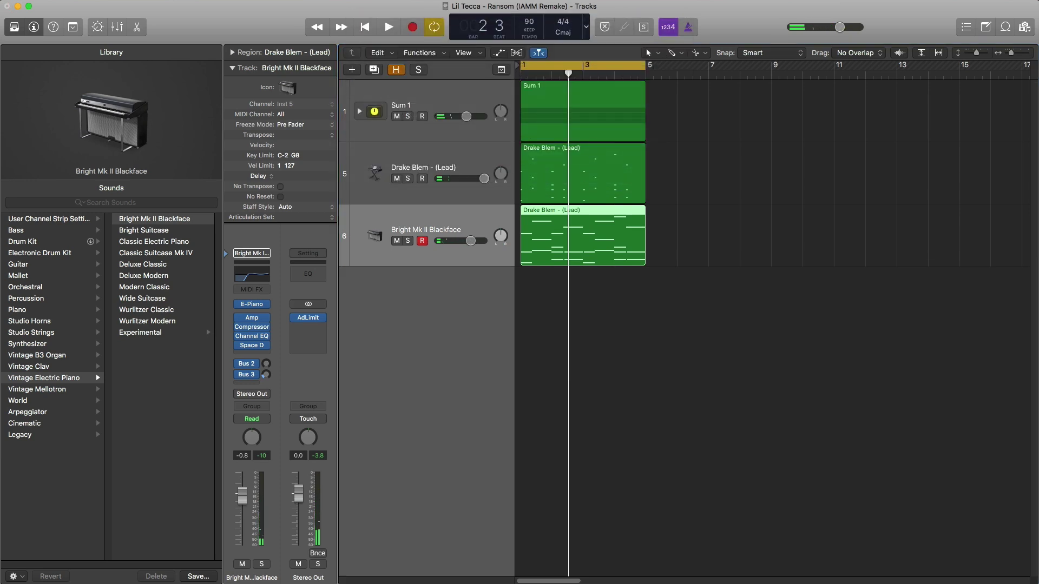
pyautogui.click(251, 348)
pyautogui.moveTo(280, 388)
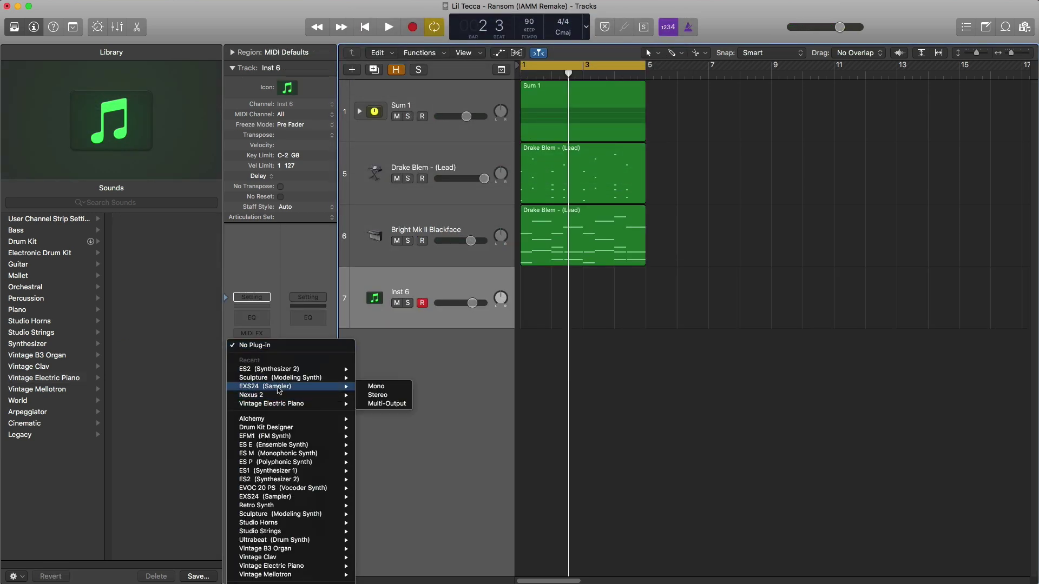
pyautogui.click(372, 396)
# Step: Create a four-bar region on the sampler track, raise the EXS24's velocity level range to maximum and set it to mono
pyautogui.doubleClick(538, 310)
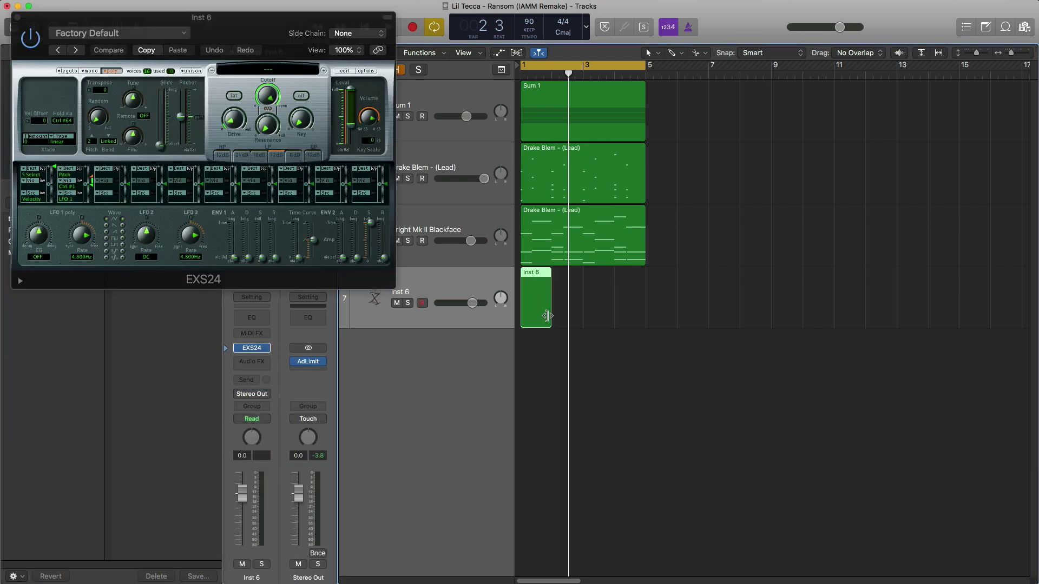
pyautogui.moveTo(551, 315); pyautogui.dragTo(645, 313)
pyautogui.click(342, 106)
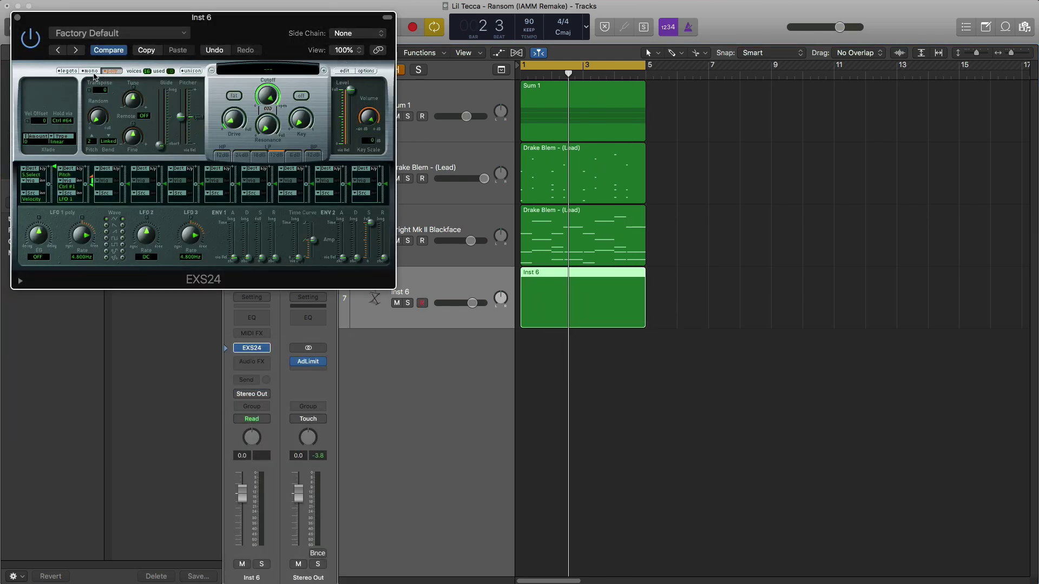
pyautogui.click(18, 18)
# Step: Open the sampler region in the piano roll, hide the library and draw a D#3 note from beat 2 of bar 1
pyautogui.doubleClick(563, 279)
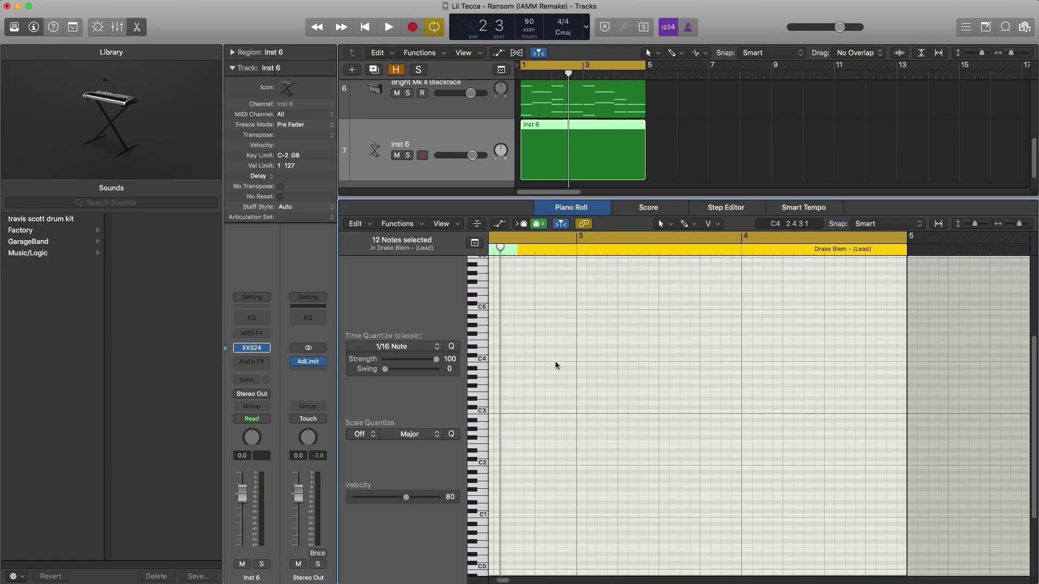
pyautogui.press('y')
pyautogui.press('space')
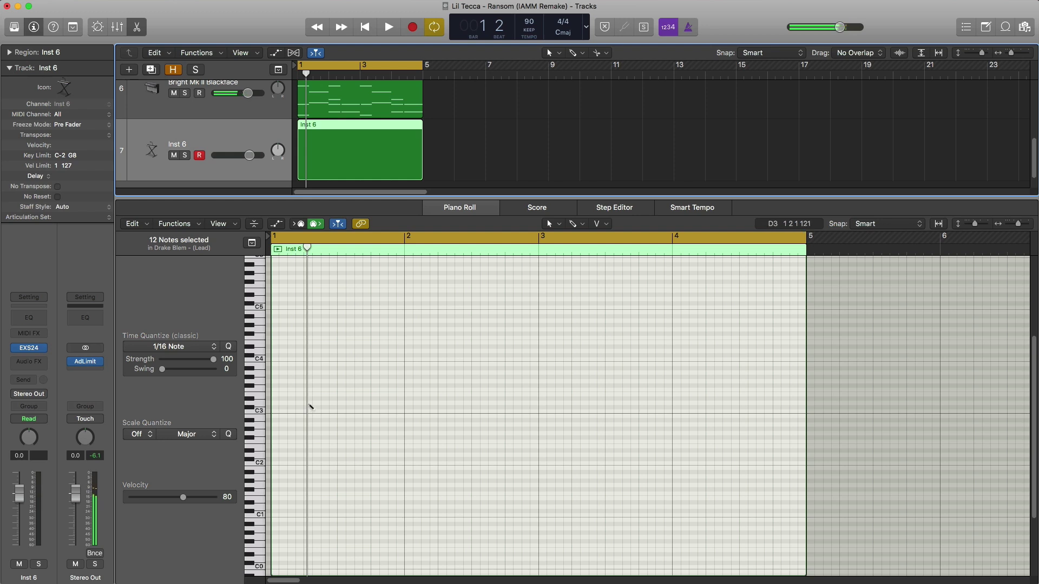
pyautogui.moveTo(306, 398); pyautogui.dragTo(382, 402)
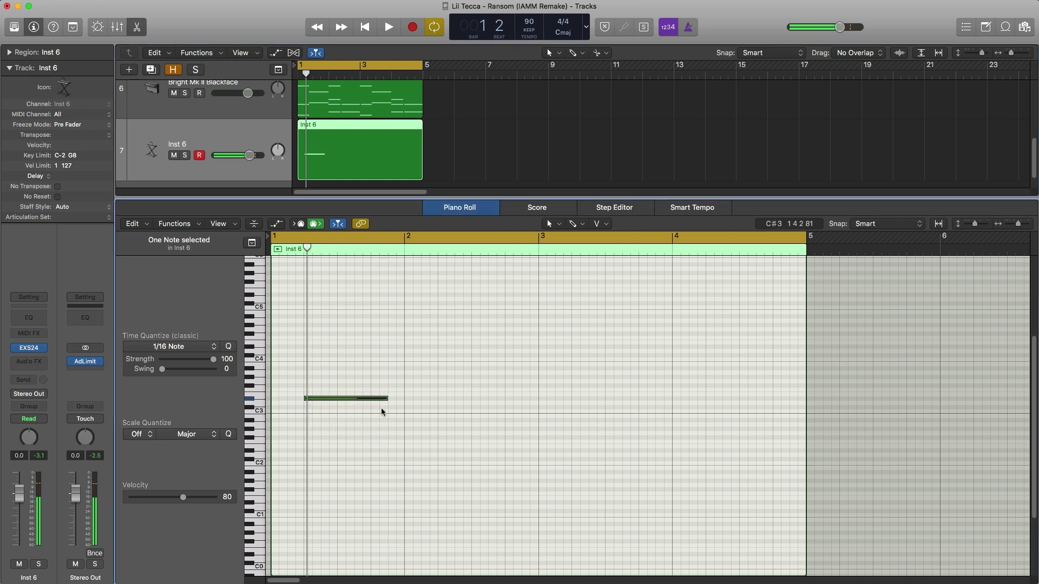
# Step: Load the "lil tecca ransom hihat" instrument into the EXS24
pyautogui.click(29, 349)
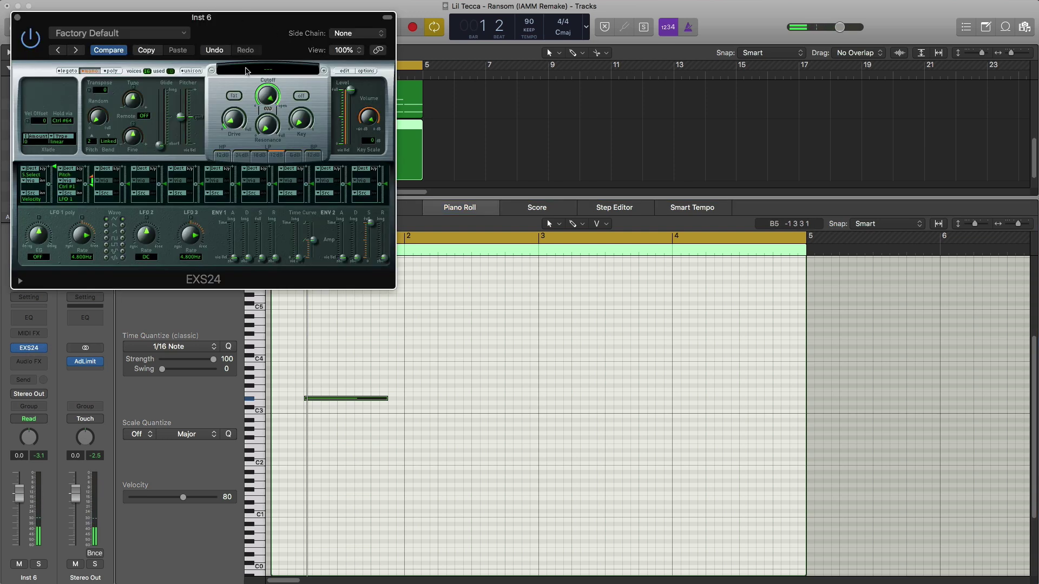
pyautogui.click(246, 71)
pyautogui.moveTo(371, 150)
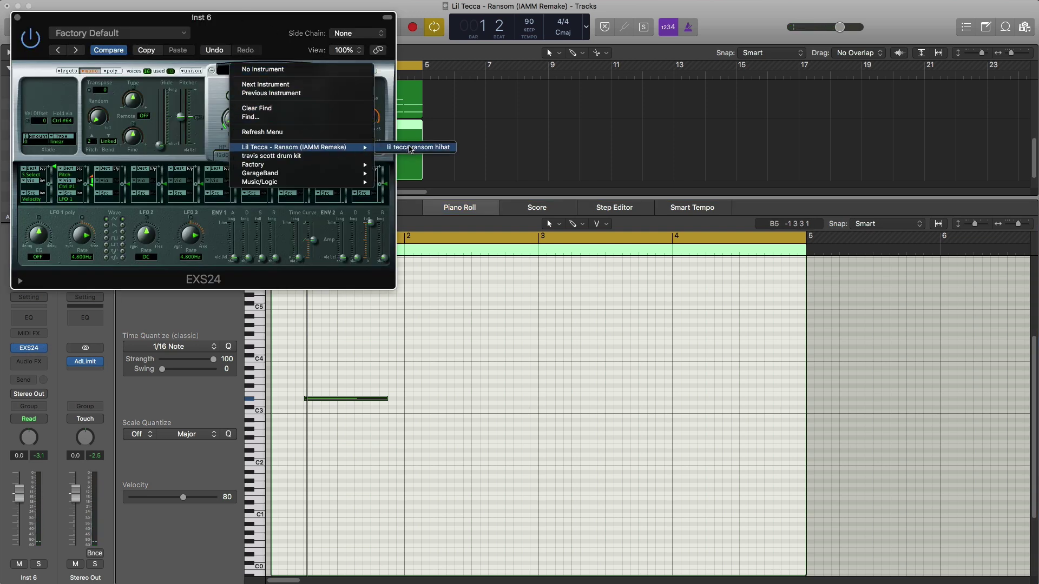
pyautogui.click(416, 149)
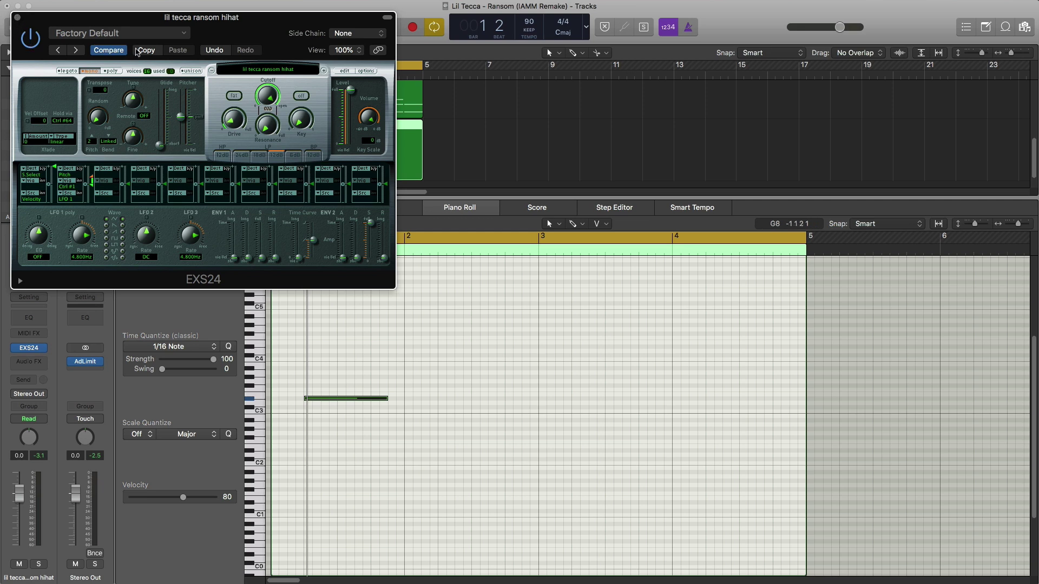
pyautogui.click(18, 17)
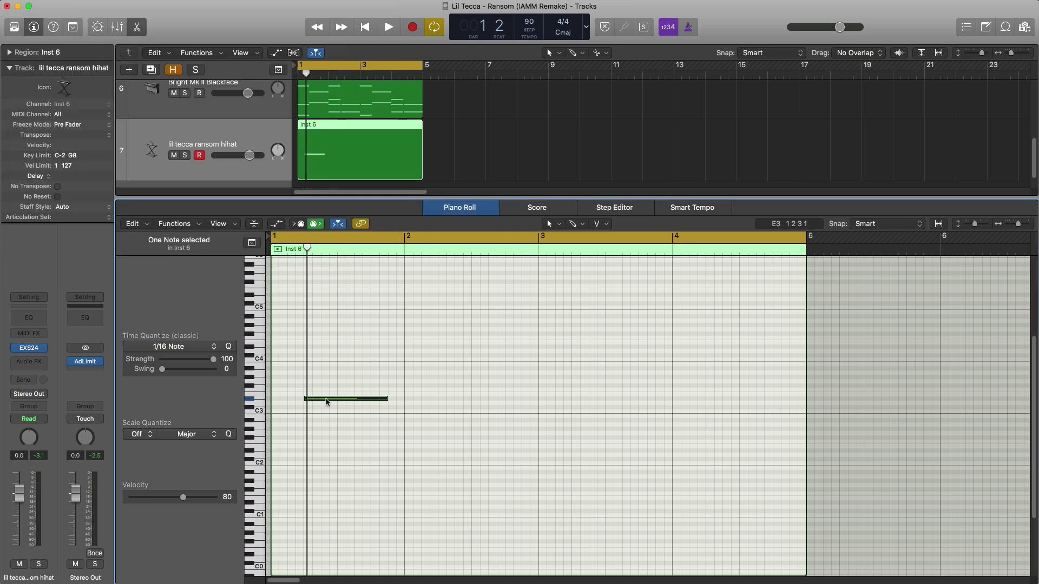
# Step: Shorten the D#3 note, repeat it on beats 2 and 4 through all four bars, and play the pattern
pyautogui.moveTo(385, 399); pyautogui.dragTo(315, 399)
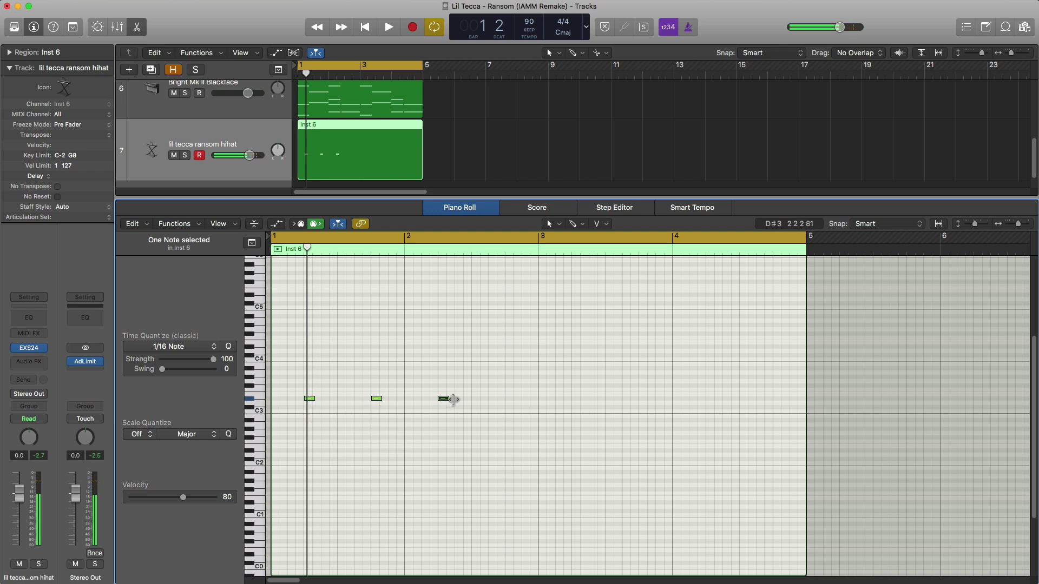
pyautogui.moveTo(514, 416); pyautogui.dragTo(297, 364)
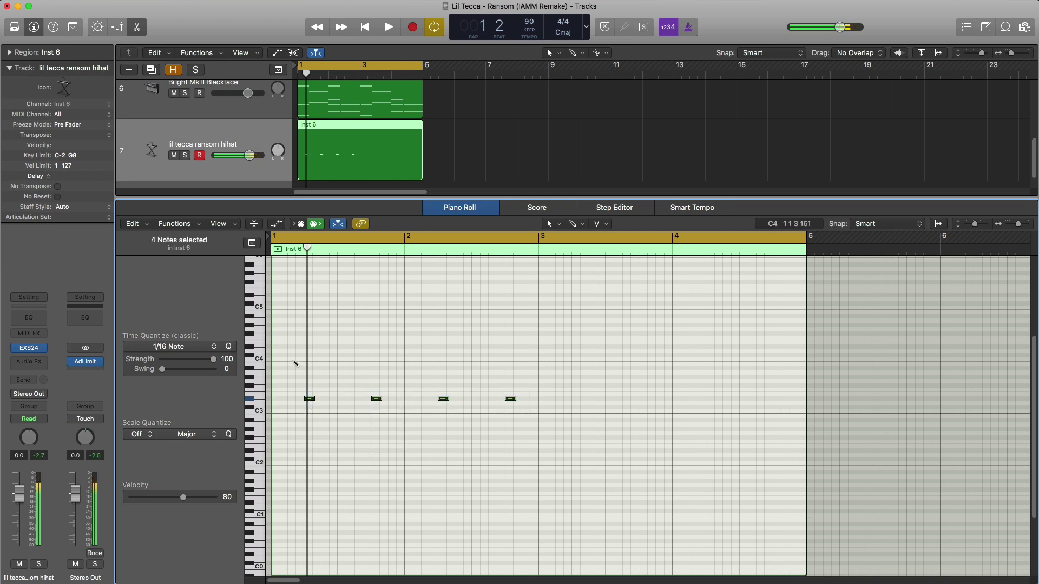
pyautogui.press('super+r')
pyautogui.press('space')
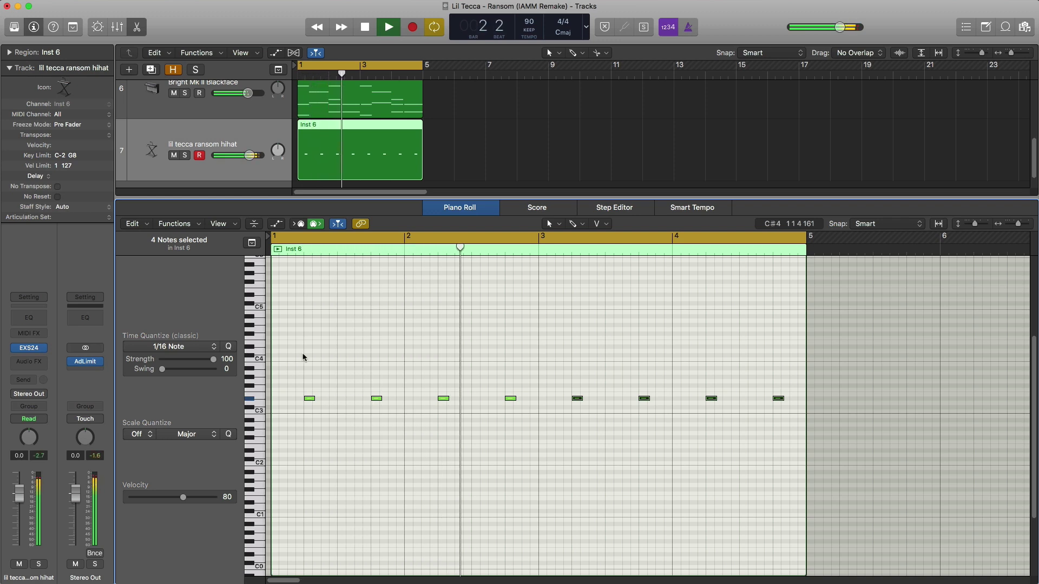
# Step: Close the piano roll, duplicate the hi-hat sampler track and create a four-bar region on the new track 8
pyautogui.click(250, 162)
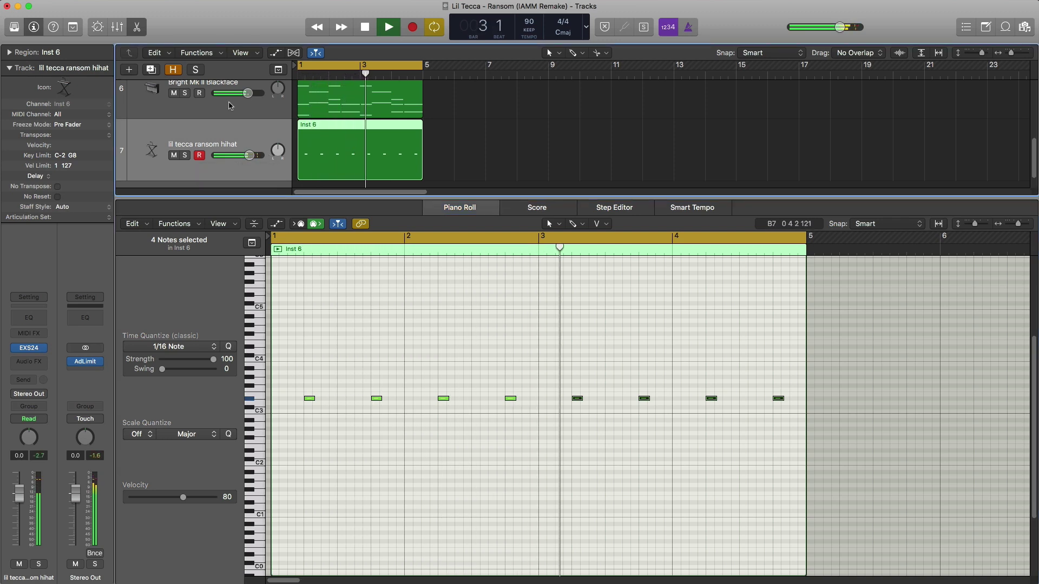
pyautogui.press('x')
pyautogui.press('x')
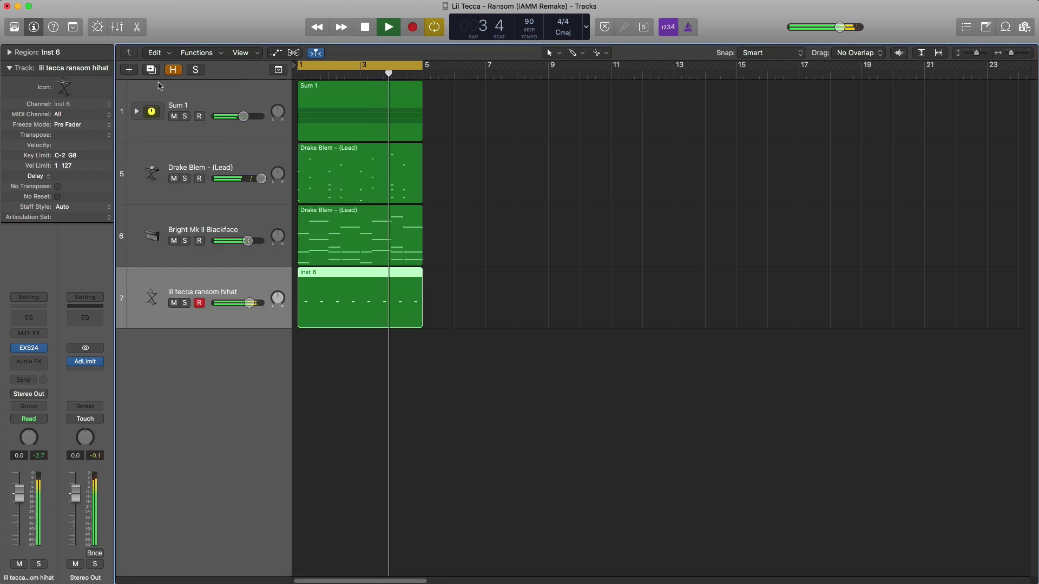
pyautogui.press('super+d')
pyautogui.doubleClick(320, 368)
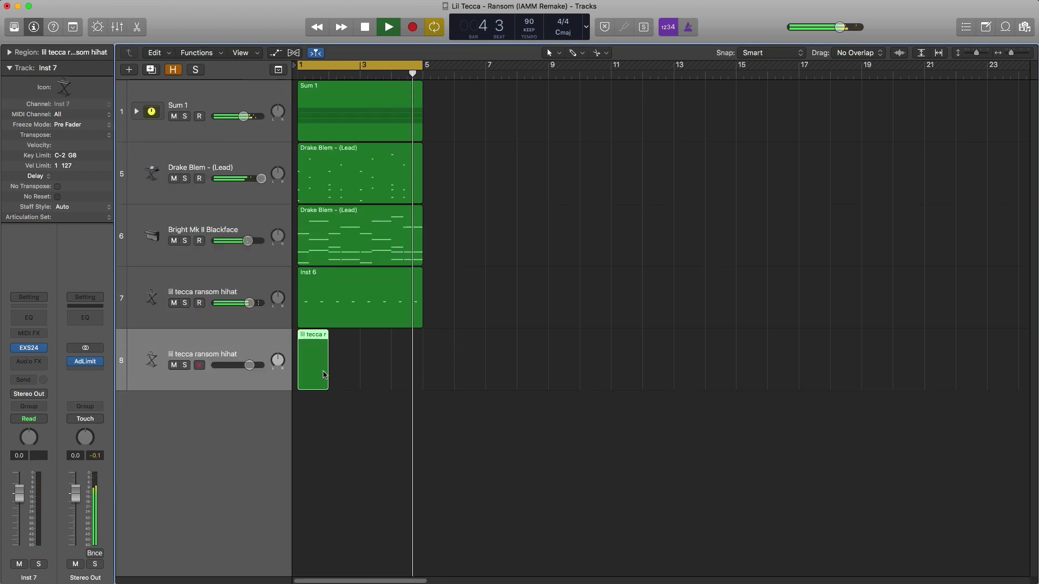
pyautogui.moveTo(328, 373); pyautogui.dragTo(424, 370)
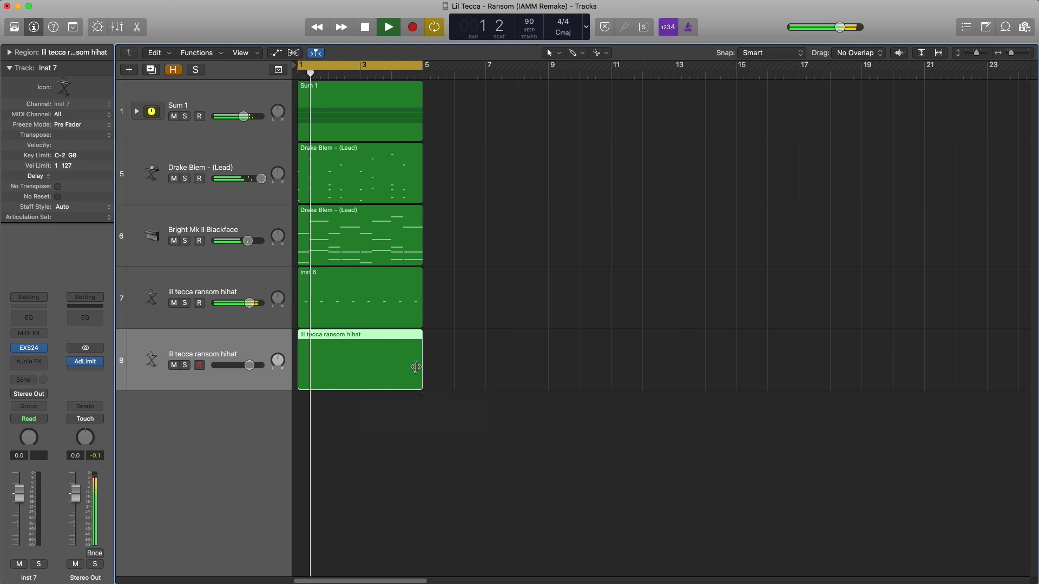
# Step: Paint continuous 1/16 notes on F#3 across all four bars of the track 8 region with the Brush Tool and play them
pyautogui.press('space')
pyautogui.press('p')
pyautogui.click(572, 224)
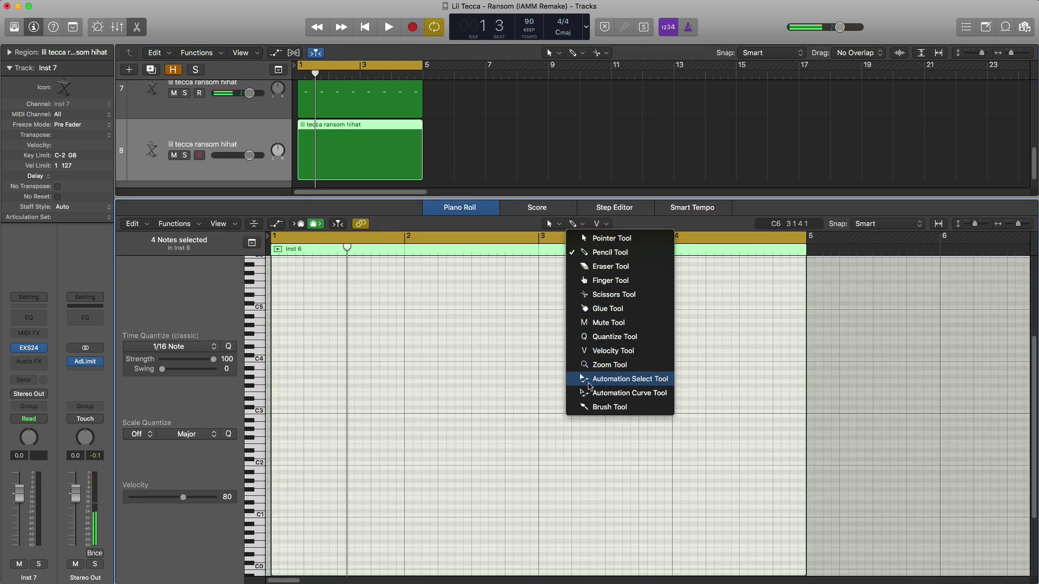
pyautogui.click(594, 409)
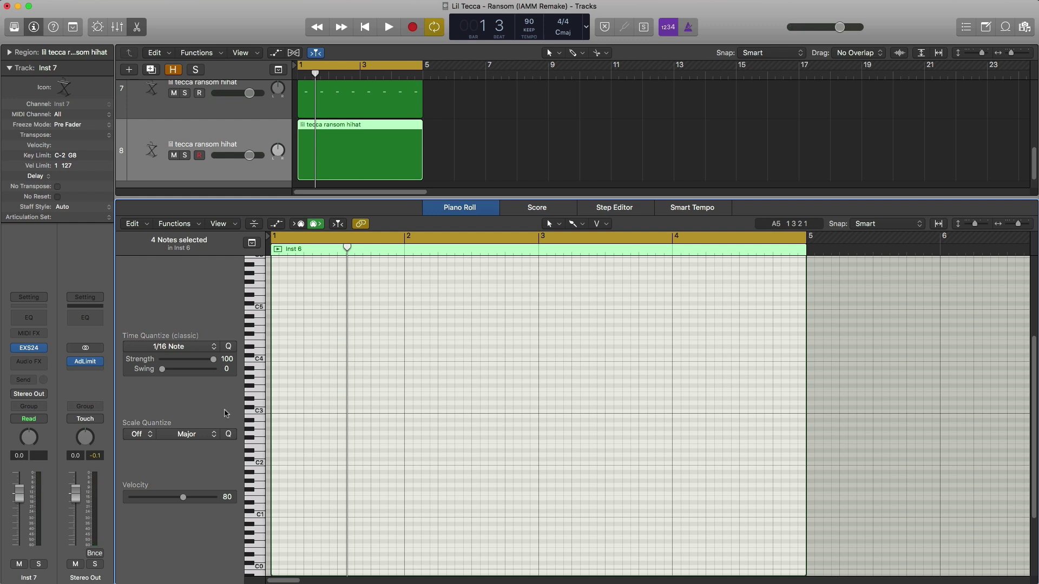
pyautogui.moveTo(278, 390); pyautogui.dragTo(305, 394)
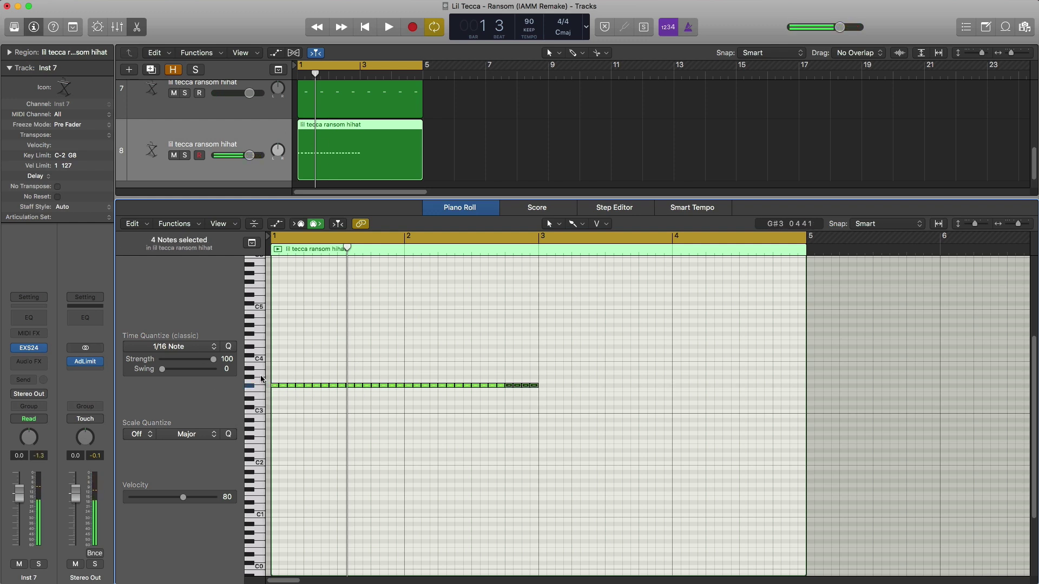
pyautogui.press('space')
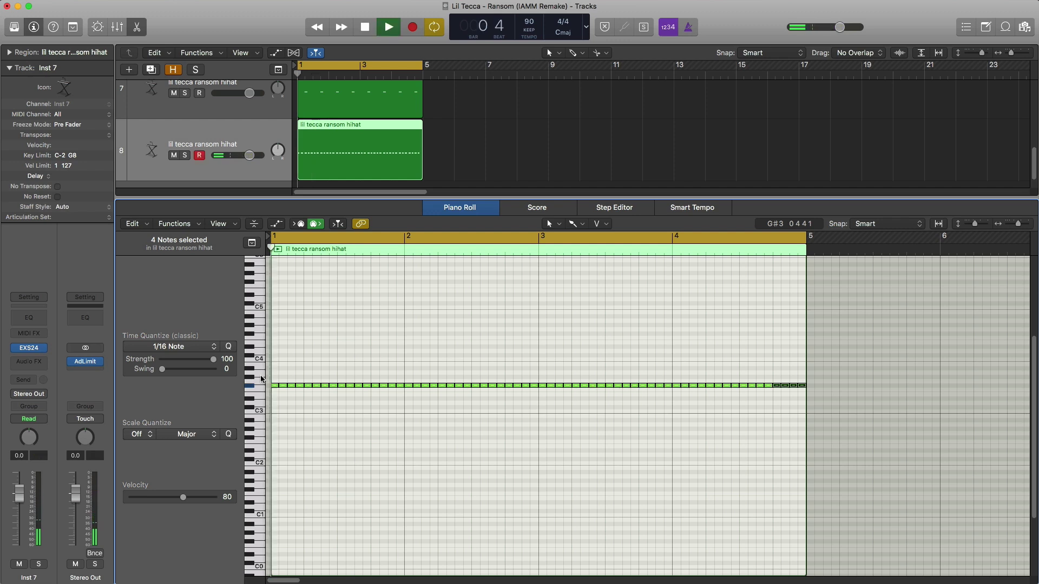
# Step: Close the piano roll and lower the volume of track 8 to -2.5 dB
pyautogui.press('x')
pyautogui.press('x')
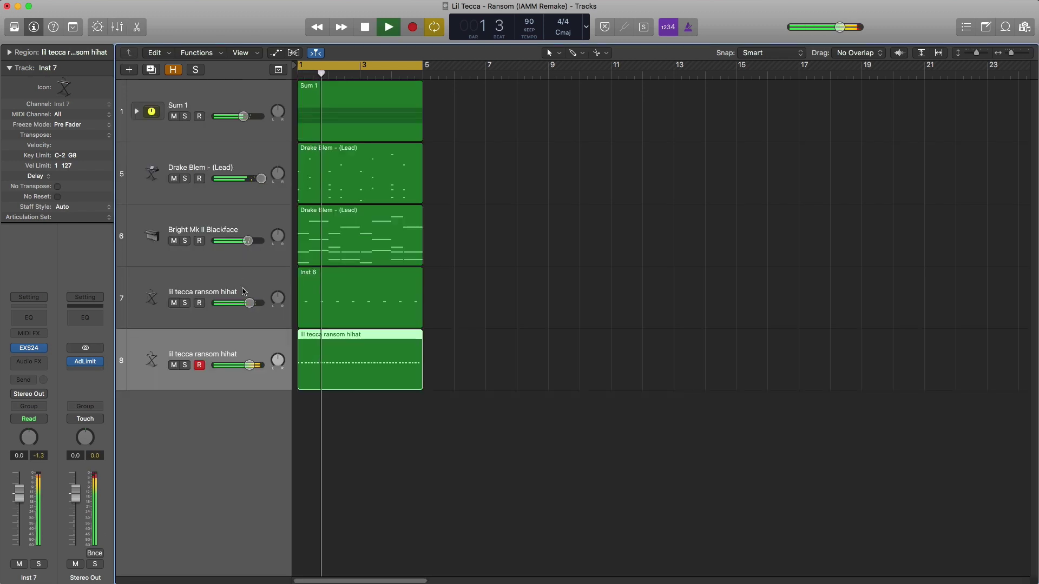
pyautogui.moveTo(249, 366); pyautogui.dragTo(244, 365)
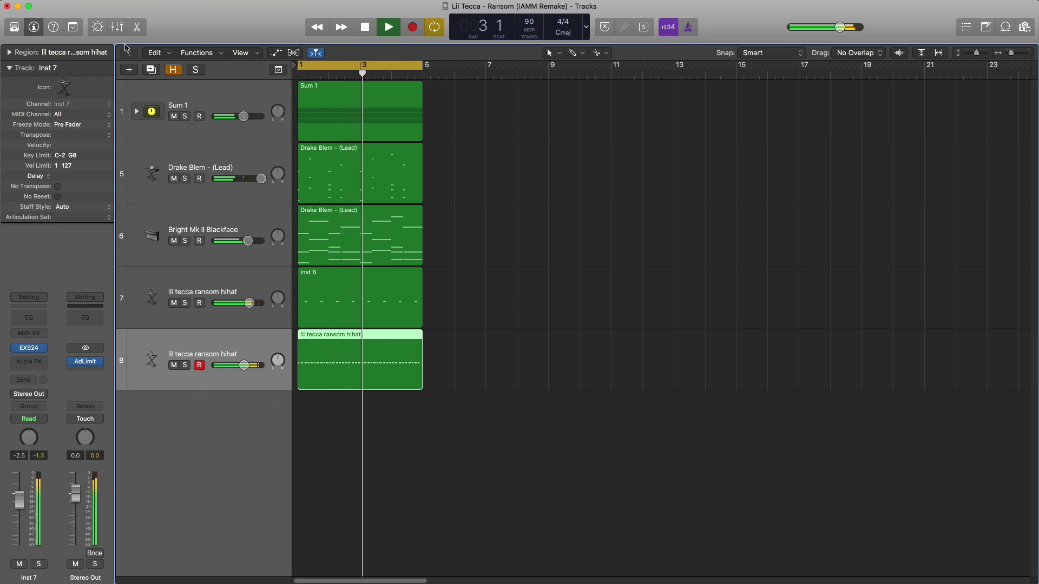
# Step: Duplicate track 8, stop playback and create a four-bar region on the new track 9
pyautogui.click(150, 70)
pyautogui.press('space')
pyautogui.keyDown('super'); pyautogui.click(311, 424); pyautogui.keyUp('super')
pyautogui.moveTo(323, 434); pyautogui.dragTo(418, 428)
# Step: With the Pencil Tool, place short C#3 notes at 1 2 4 and 1 3 2 in the track 9 region and play it
pyautogui.rightClick(421, 425)
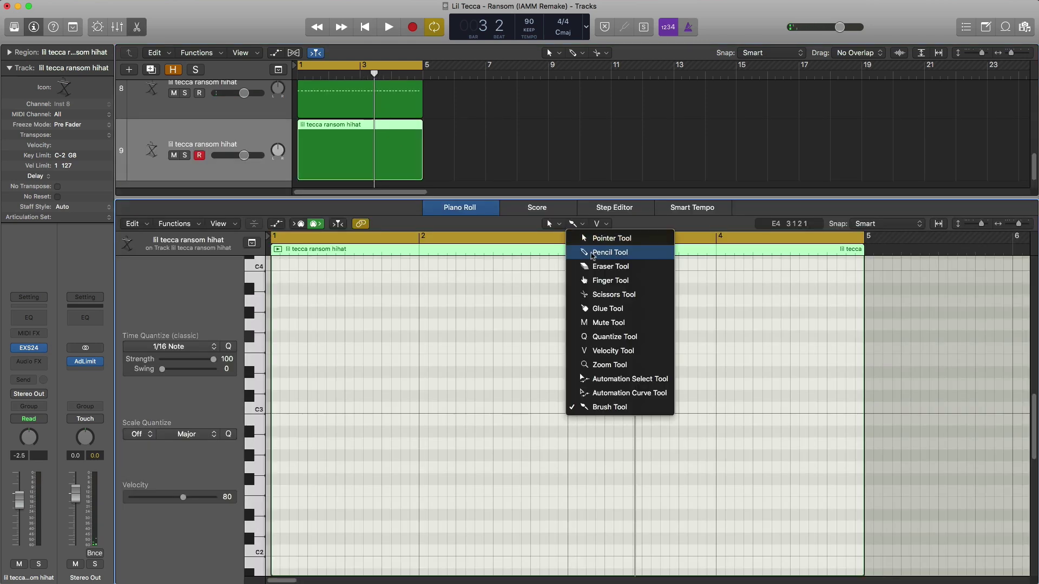
pyautogui.click(589, 253)
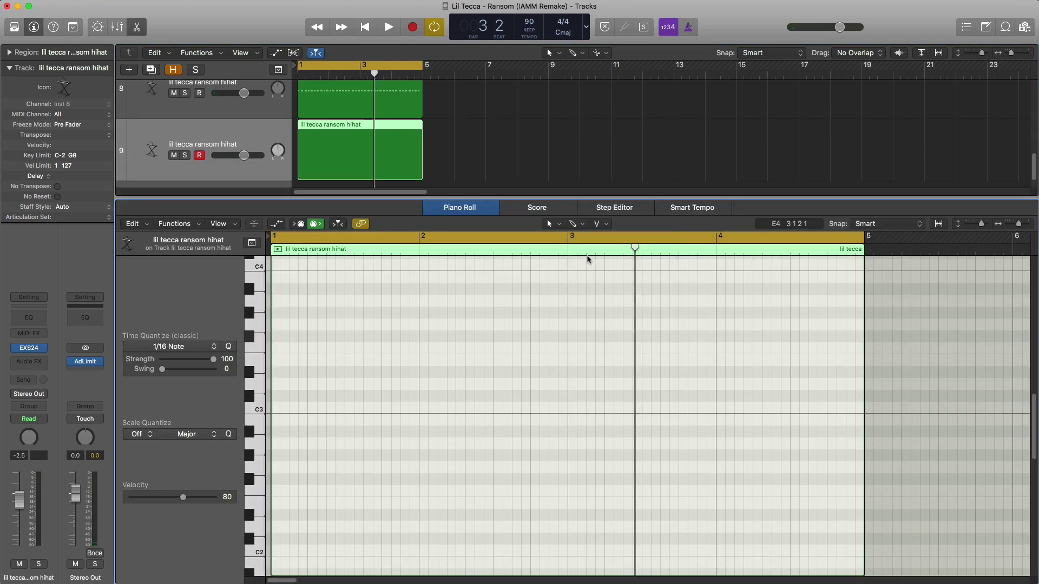
pyautogui.press('space')
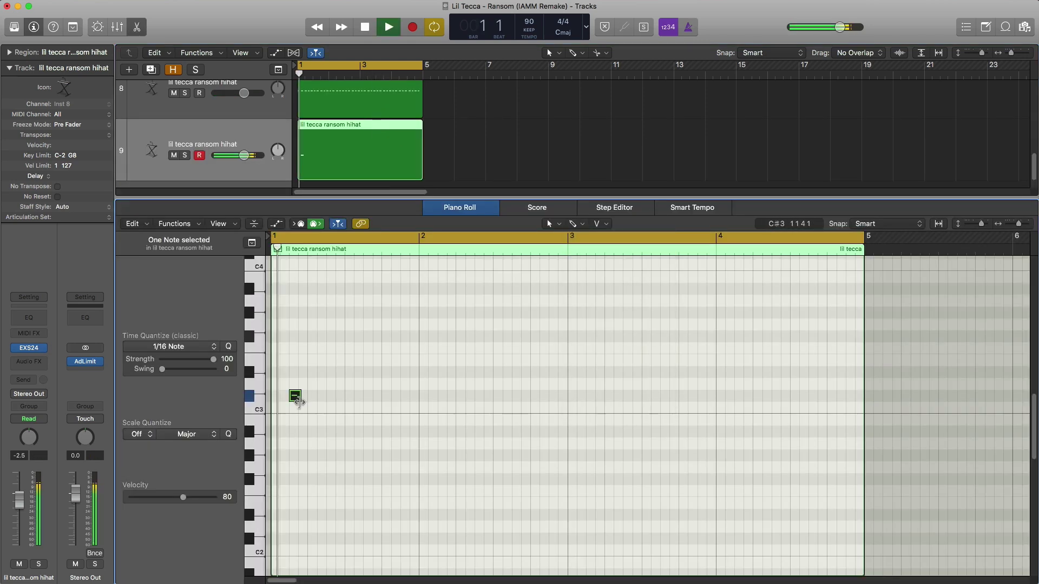
pyautogui.moveTo(292, 403); pyautogui.dragTo(339, 400)
pyautogui.press('space')
pyautogui.click(359, 397)
pyautogui.press('space')
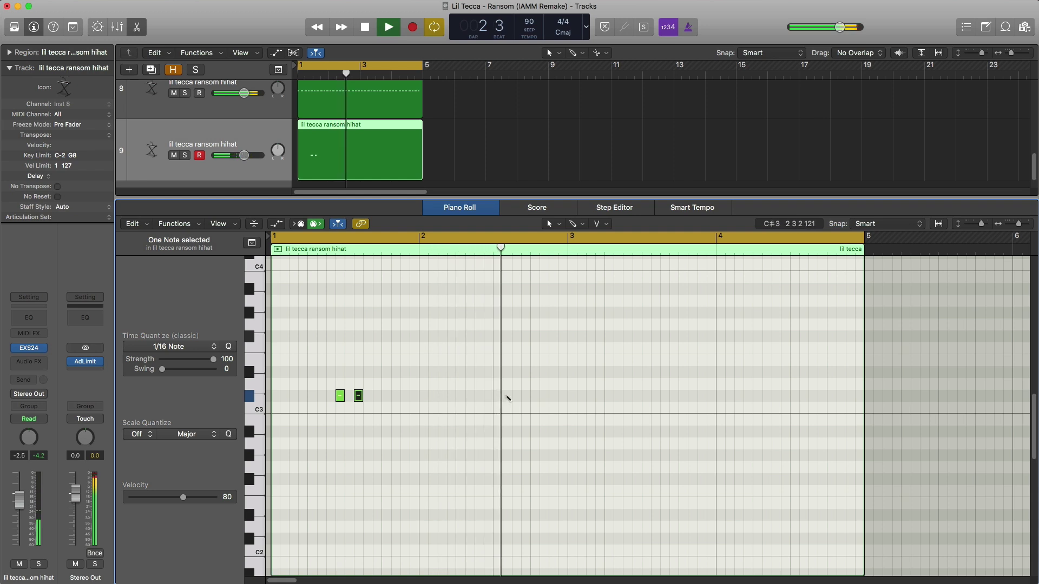
# Step: Add C#3 notes at 2 3 2 and 2 4 4 in the track 9 region and listen to the pattern
pyautogui.click(507, 395)
pyautogui.press('space')
pyautogui.press('space')
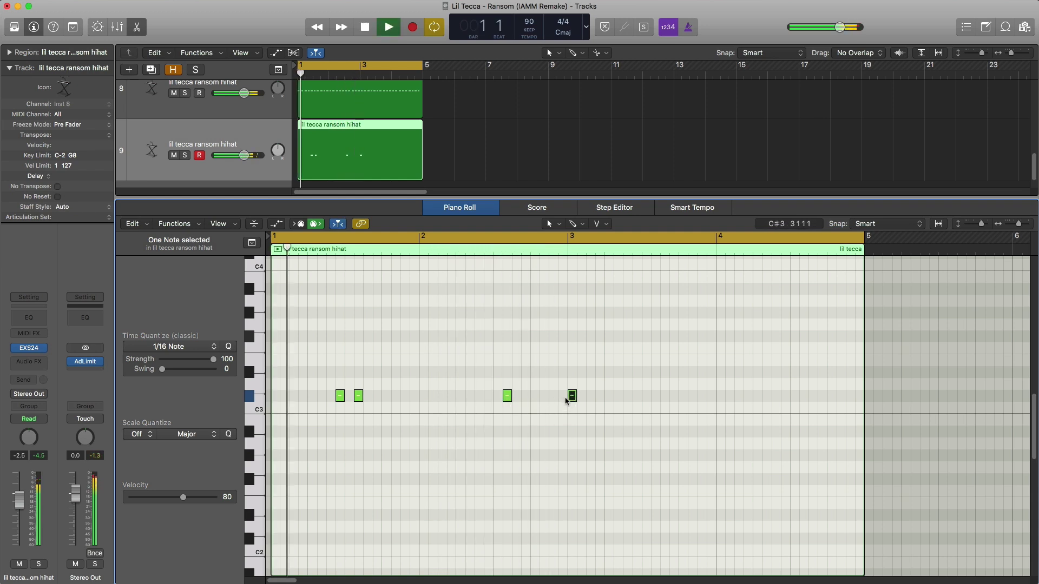
pyautogui.moveTo(570, 396); pyautogui.dragTo(562, 398)
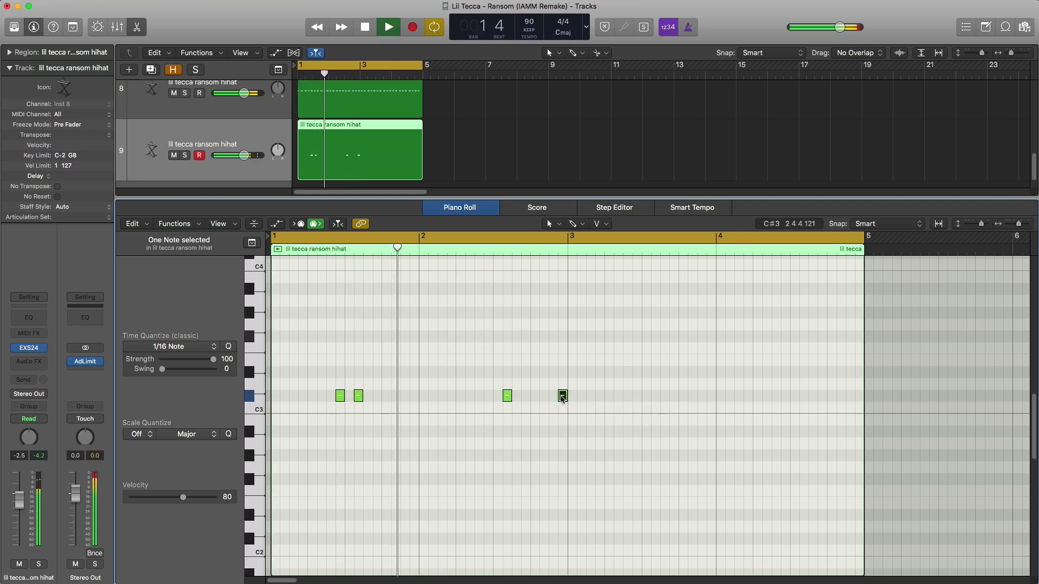
pyautogui.click(562, 398)
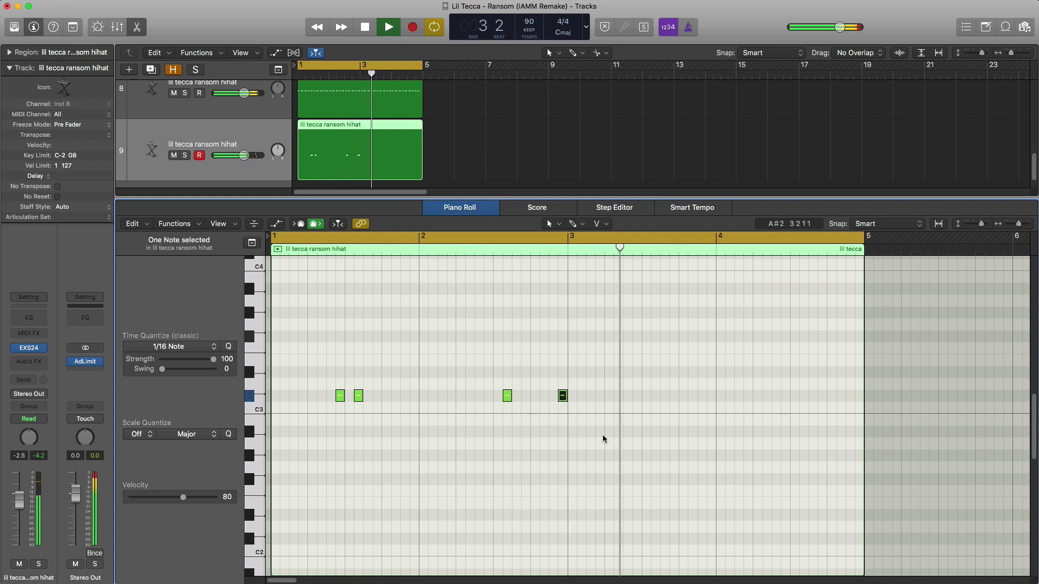
# Step: Repeat the four-note C#3 pattern in bars 3 and 4, play it and close the piano roll
pyautogui.press('space')
pyautogui.moveTo(609, 429); pyautogui.dragTo(313, 362)
pyautogui.press('space')
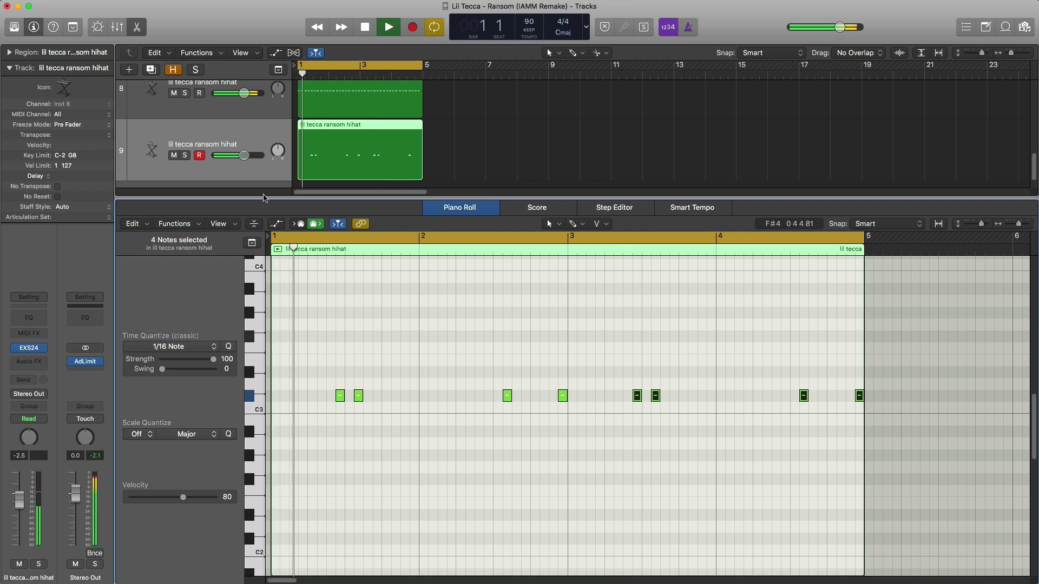
pyautogui.press('e')
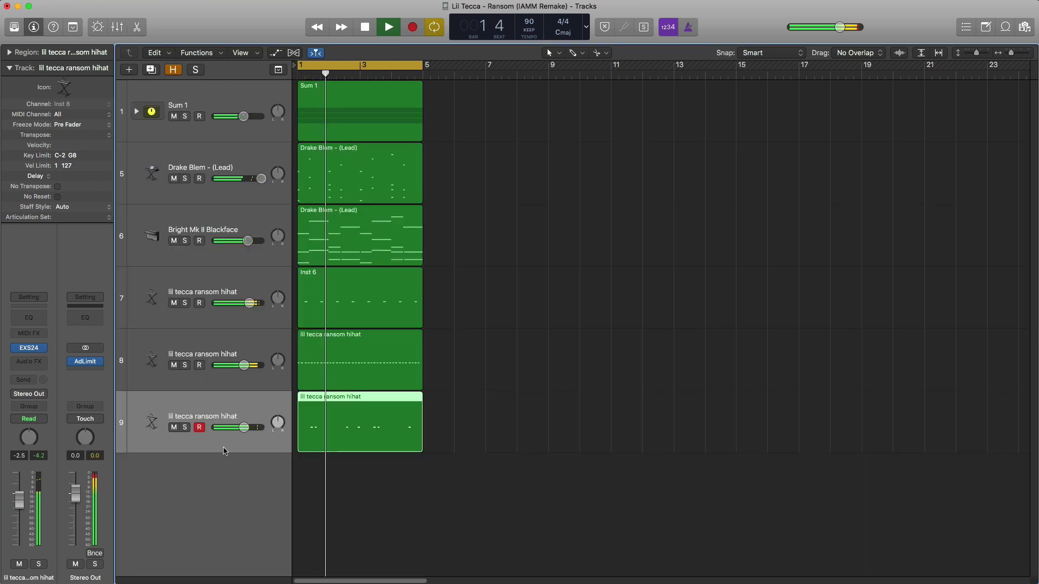
# Step: Lower track 9 to -3.6 dB, slightly lower the Sum 1 and Bright Mk II Blackface volumes, and stop playback
pyautogui.moveTo(244, 429); pyautogui.dragTo(242, 429)
pyautogui.moveTo(244, 116); pyautogui.dragTo(241, 116)
pyautogui.moveTo(248, 241); pyautogui.dragTo(240, 241)
pyautogui.press('space')
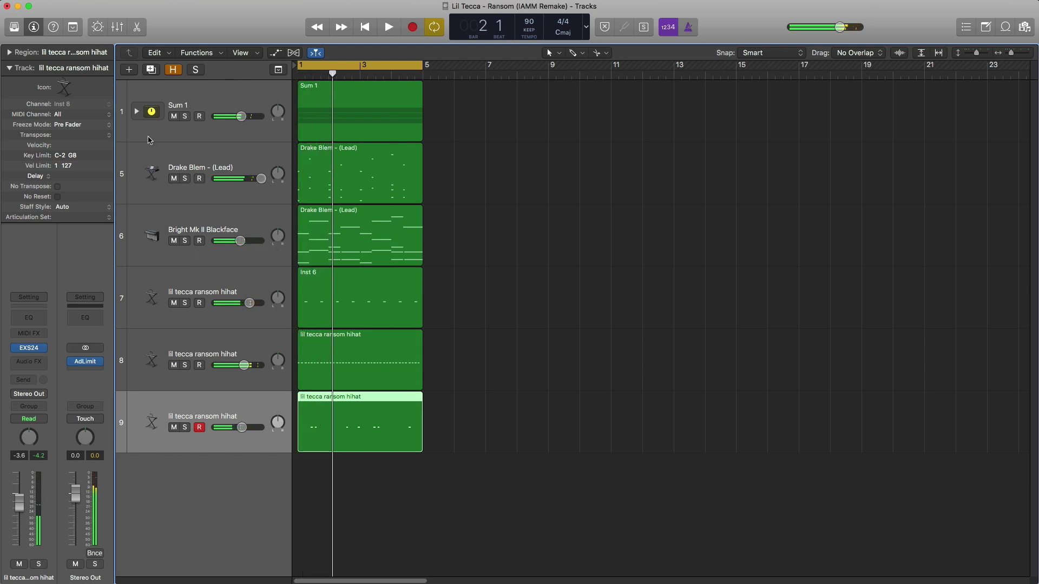
# Step: Duplicate track 9, create a four-bar region on the new track 10 and open it in the piano roll
pyautogui.click(151, 70)
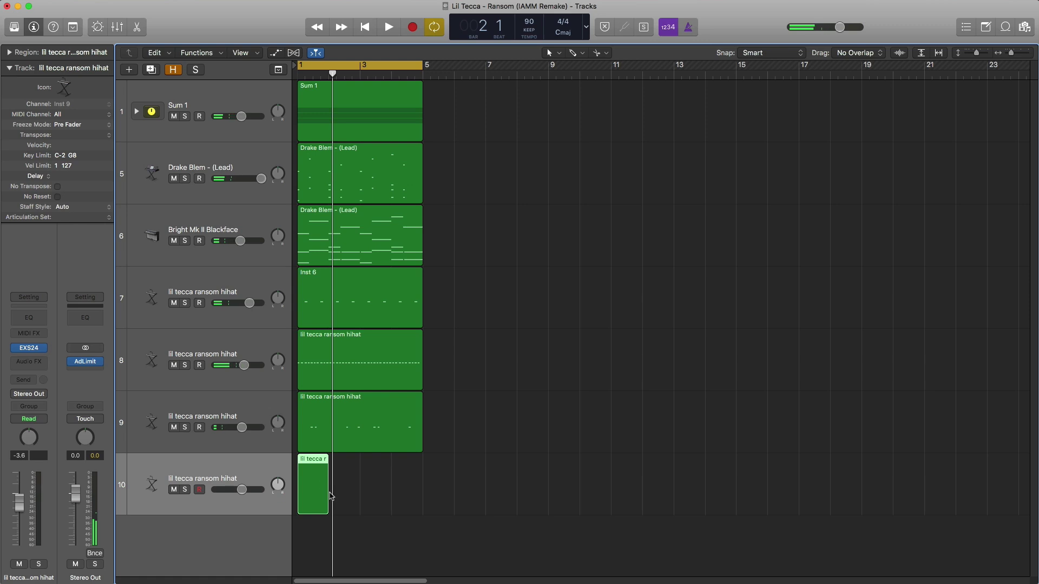
pyautogui.moveTo(328, 496); pyautogui.dragTo(422, 497)
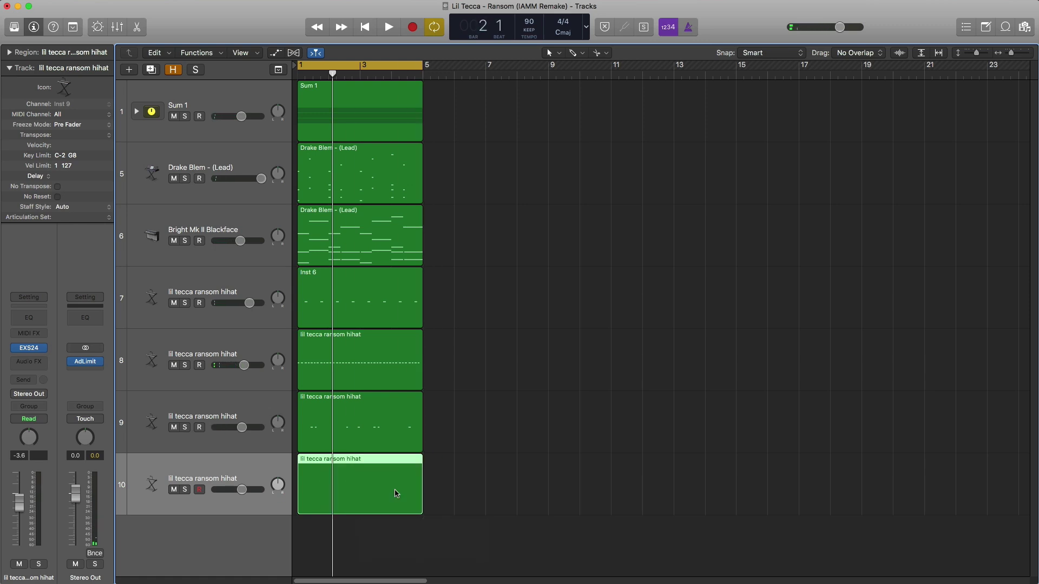
pyautogui.doubleClick(391, 494)
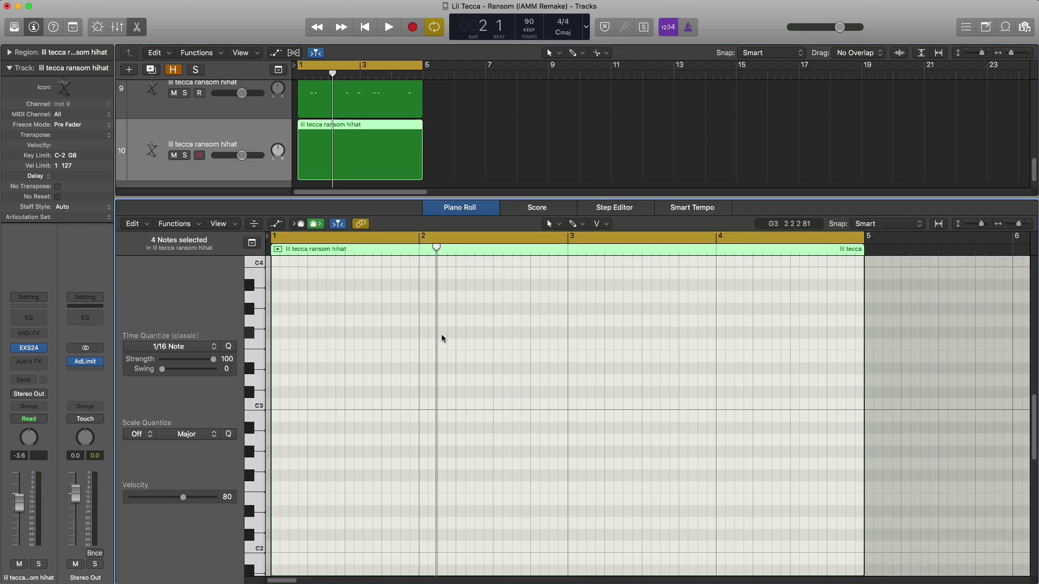
# Step: Draw a short G2 note at the start of bar 1 and D#2 notes at 1 3 3 and 1 4 3, checking against playback
pyautogui.scroll(-3, 352, 379)
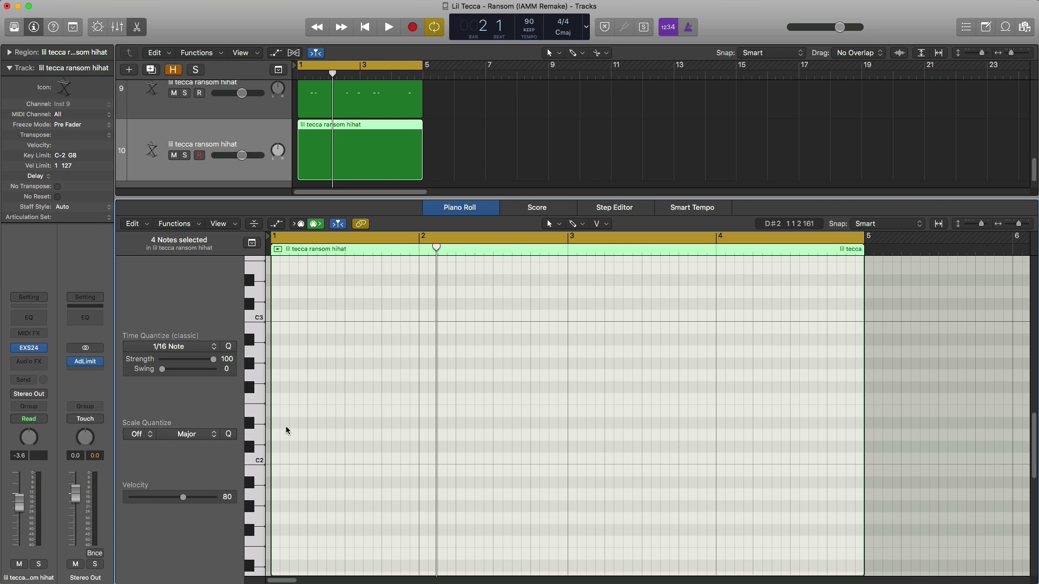
pyautogui.press('space')
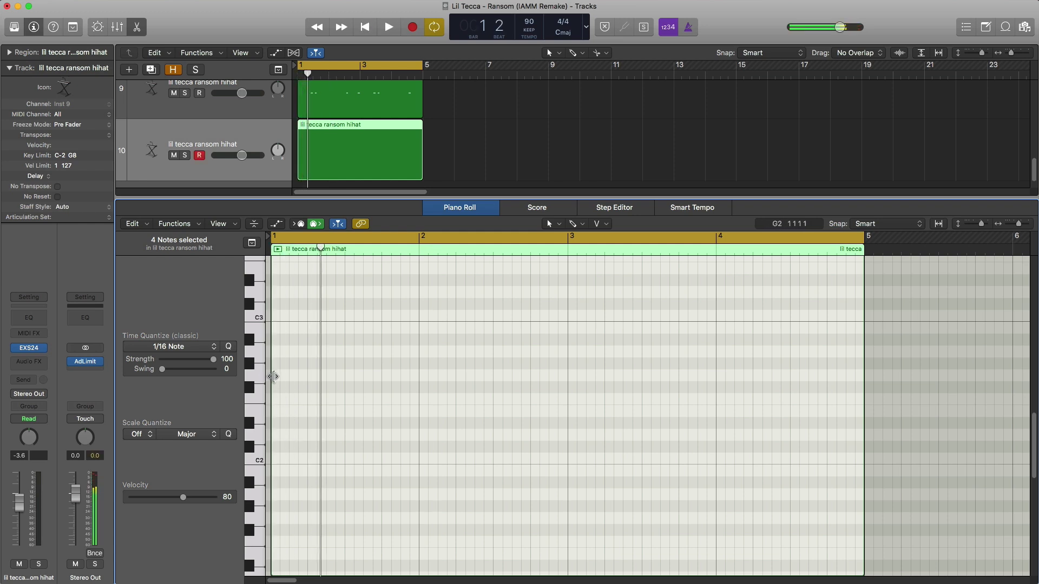
pyautogui.press('space')
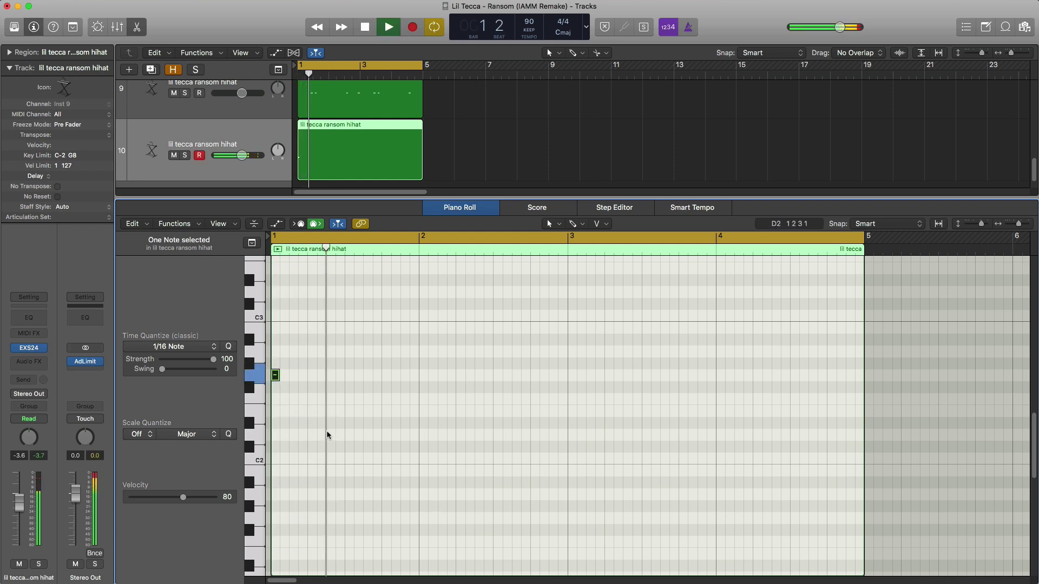
pyautogui.press('space')
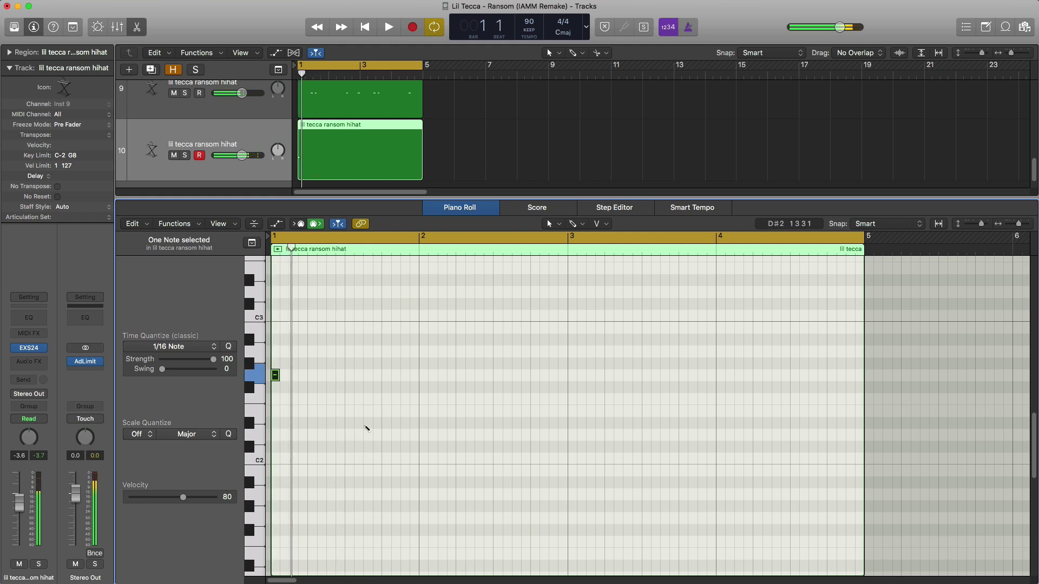
pyautogui.click(402, 423)
pyautogui.press('space')
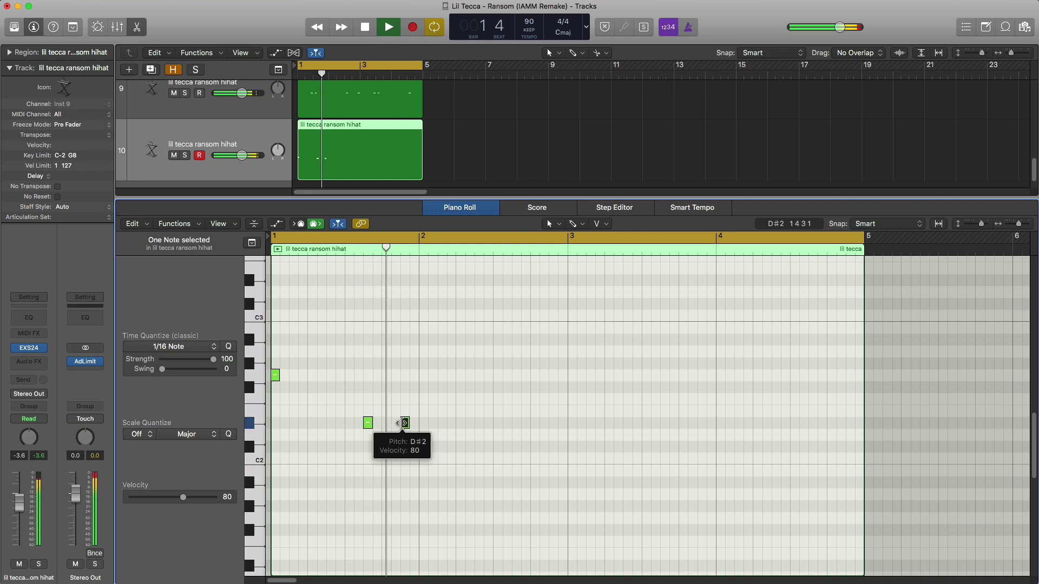
# Step: Select both D#2 notes and move them one beat earlier, to 1 2 3 and 1 3 3, and replay the pattern
pyautogui.press('Return')
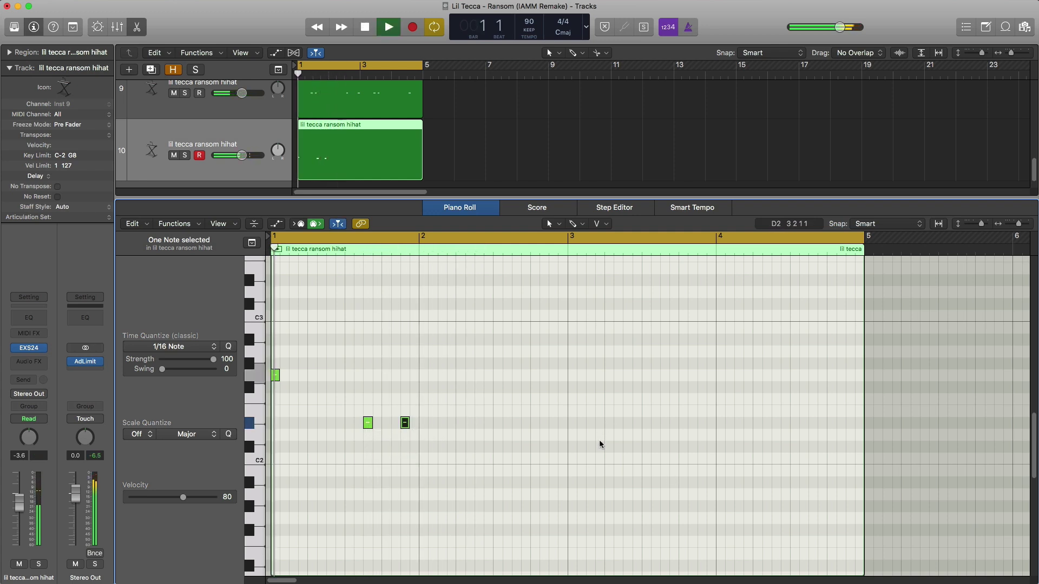
pyautogui.press('super+Right')
pyautogui.press('super+Right')
pyautogui.press('super+Right')
pyautogui.press('super+Left')
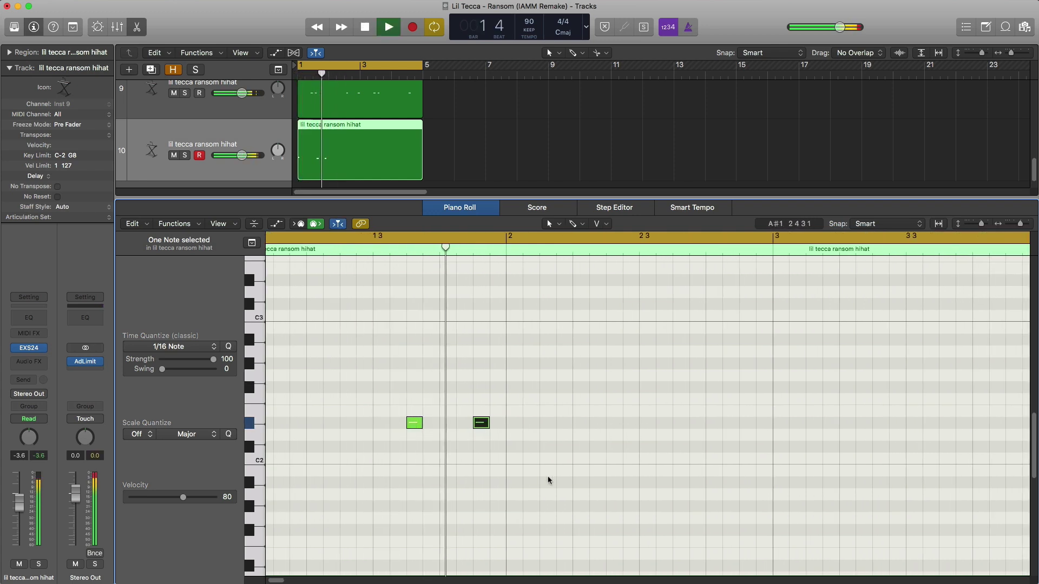
pyautogui.press('space')
pyautogui.moveTo(548, 480); pyautogui.dragTo(380, 426)
pyautogui.press('Return')
pyautogui.press('space')
pyautogui.scroll(-3, 393, 449)
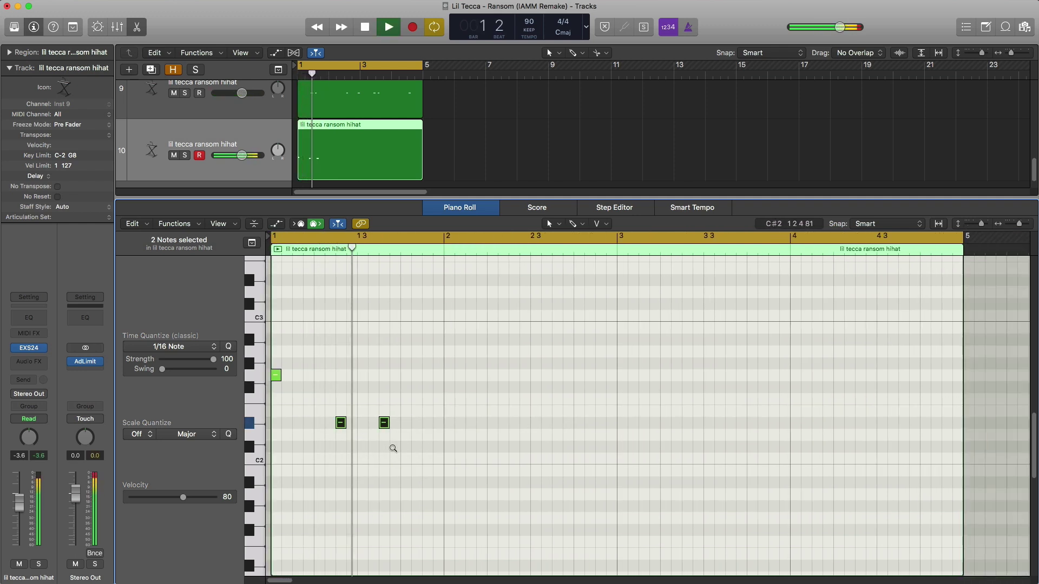
# Step: Add an F2 note at the start of bar 2 and F#2 notes at 2 2 3, 2 3 3 and 2 4 3, and play the pattern
pyautogui.press('space')
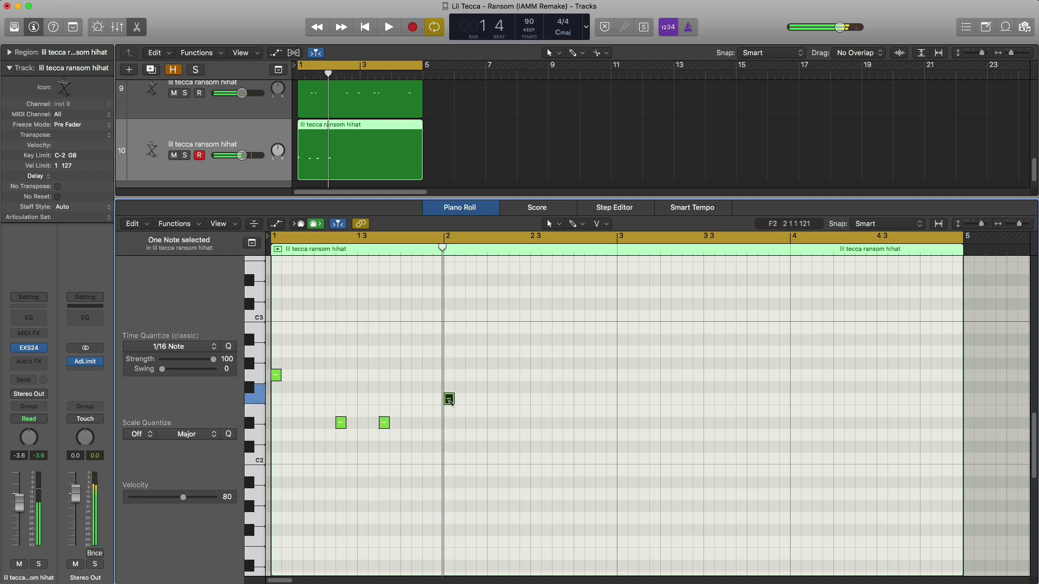
pyautogui.press('space')
pyautogui.click(450, 401)
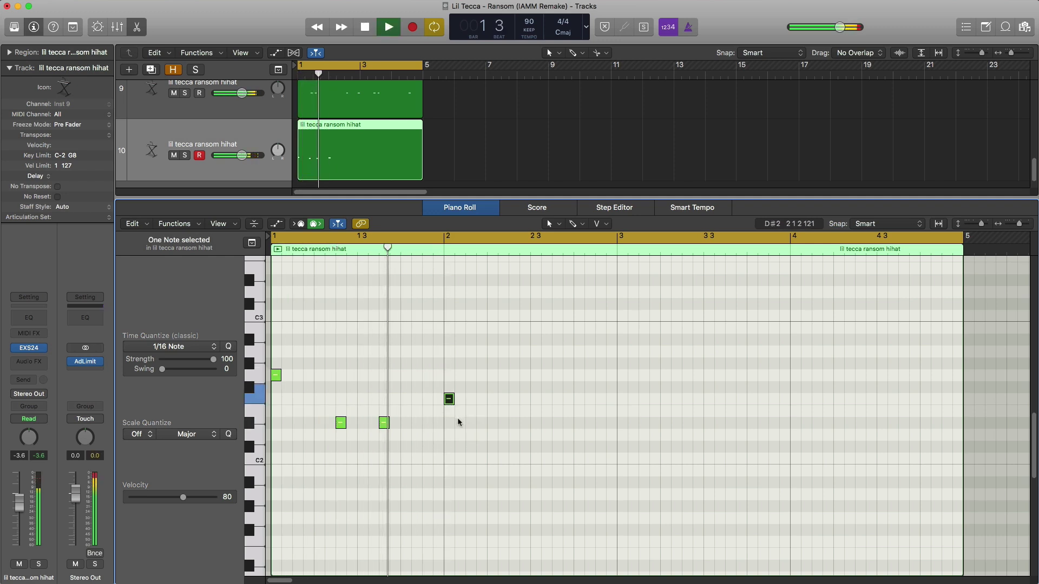
pyautogui.click(514, 388)
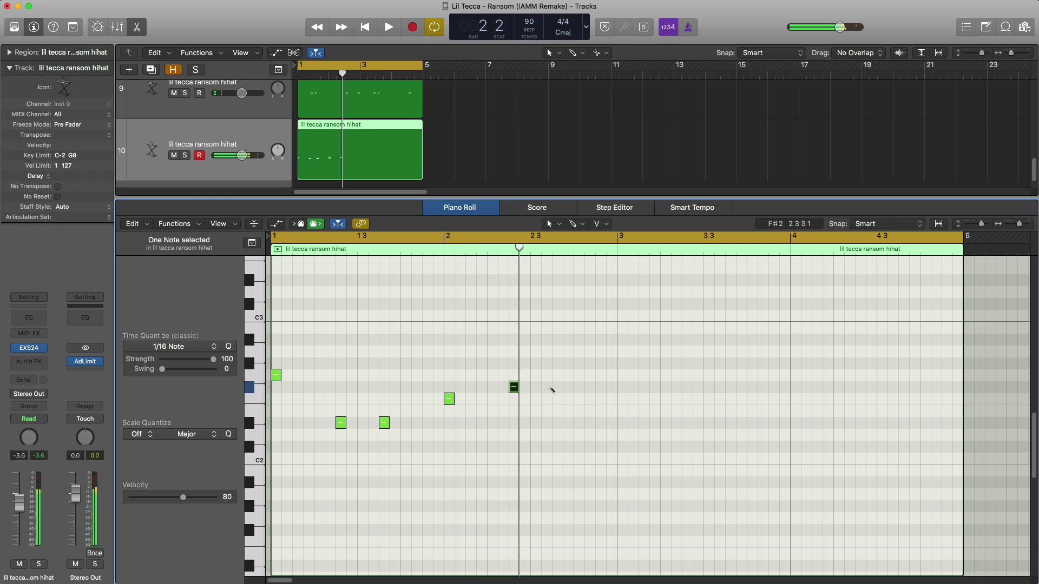
pyautogui.press('space')
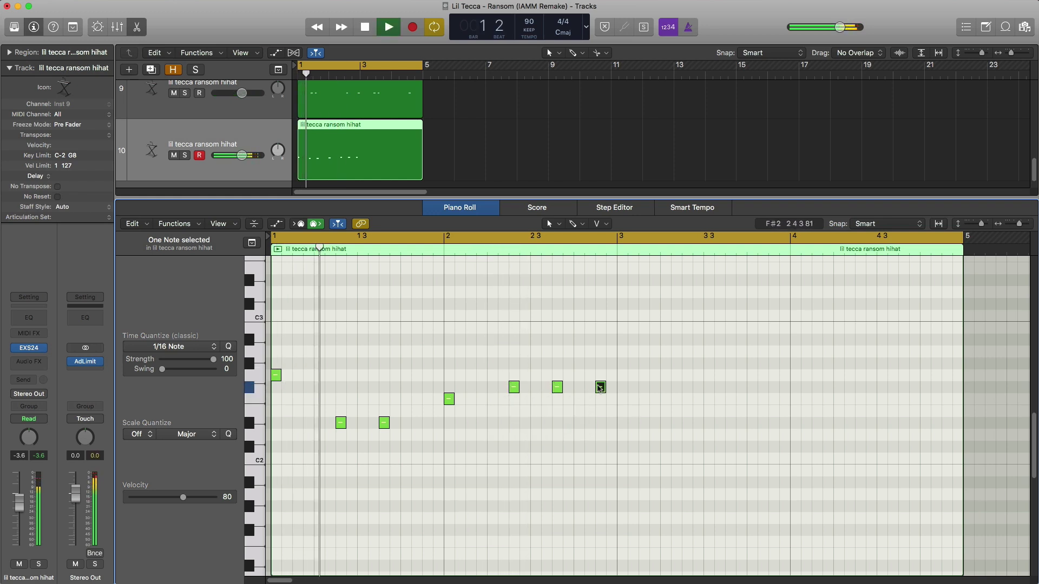
# Step: Move the last F#2 note in bar 2 one sixteenth earlier, to 2 4 2, and play the pattern
pyautogui.moveTo(600, 388)
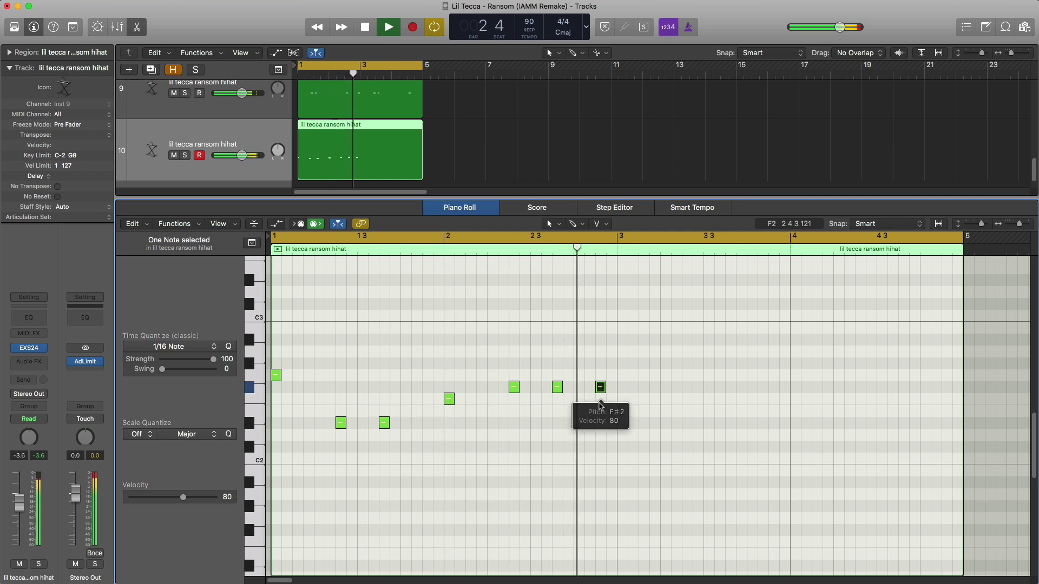
pyautogui.press('space')
pyautogui.moveTo(599, 390); pyautogui.dragTo(590, 391)
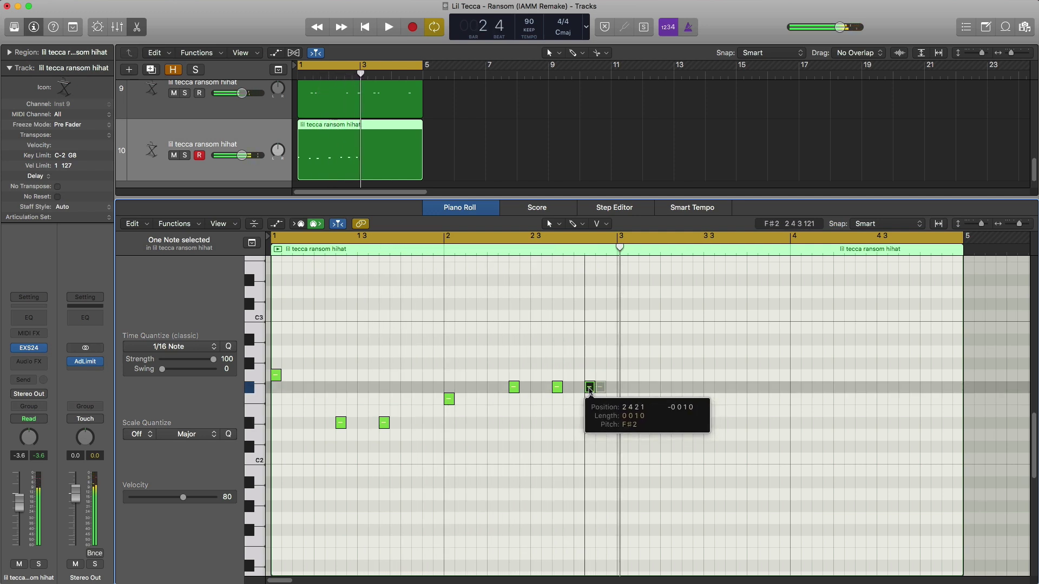
pyautogui.press('space')
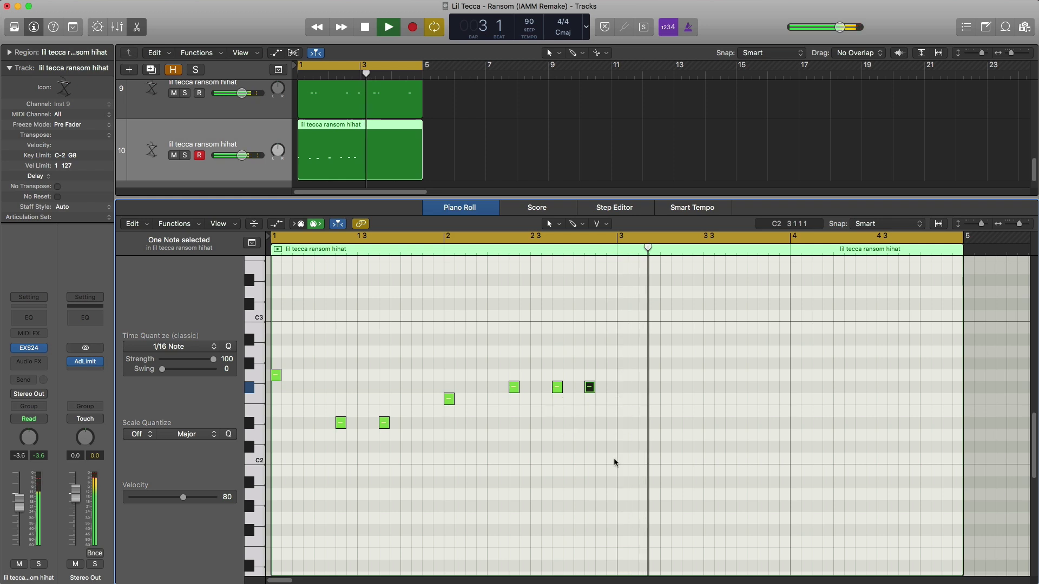
# Step: Select all seven notes in bars 1 and 2, repeat them into bars 3 and 4, and play the result
pyautogui.press('space')
pyautogui.moveTo(620, 462); pyautogui.dragTo(275, 307)
pyautogui.press('super+r')
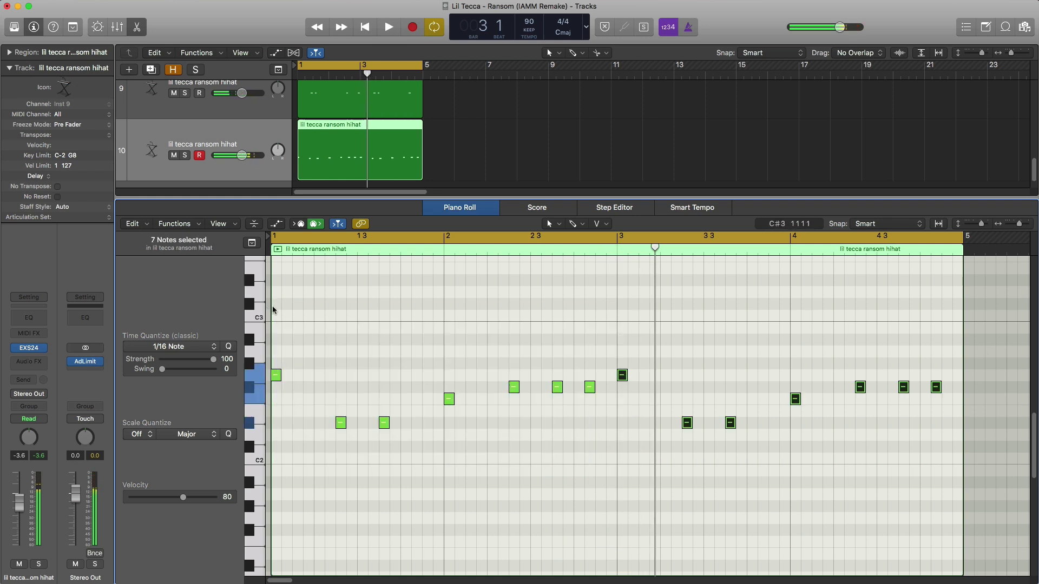
pyautogui.press('space')
# Step: Return to the full track list and reset track 10's volume to 0.0 dB
pyautogui.press('x')
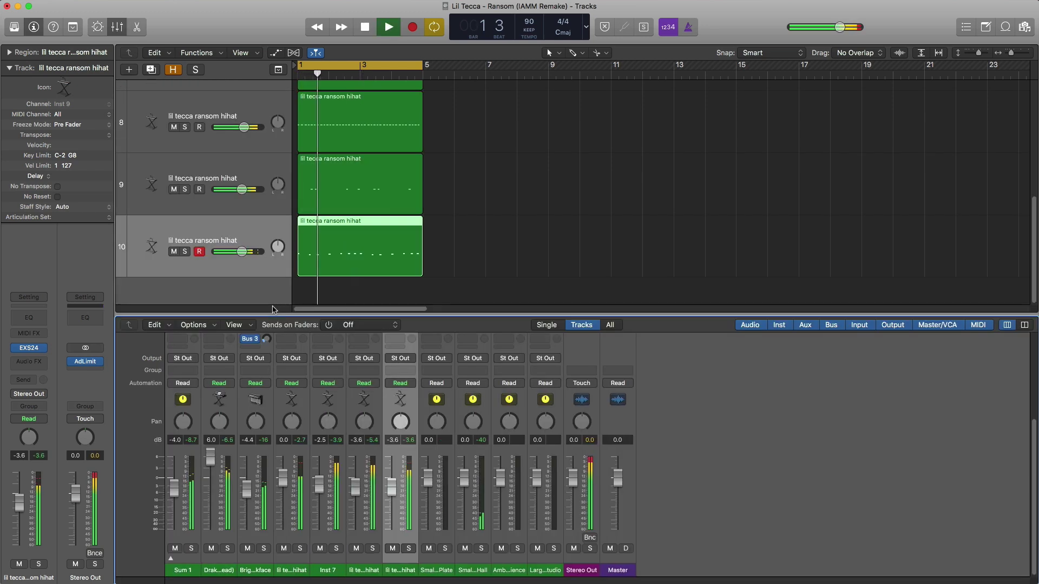
pyautogui.press('x')
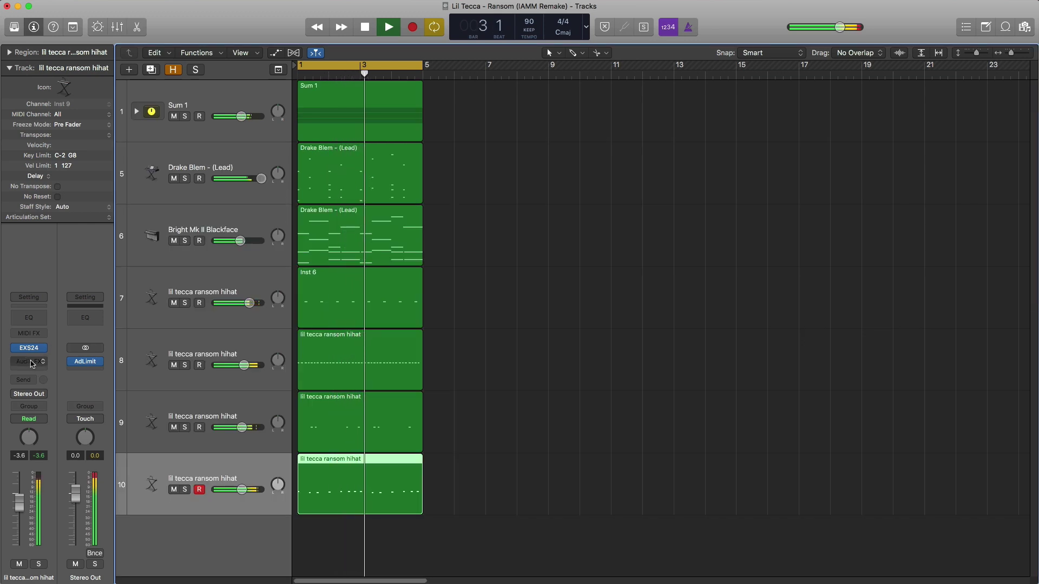
pyautogui.keyDown('alt'); pyautogui.click(242, 489); pyautogui.keyUp('alt')
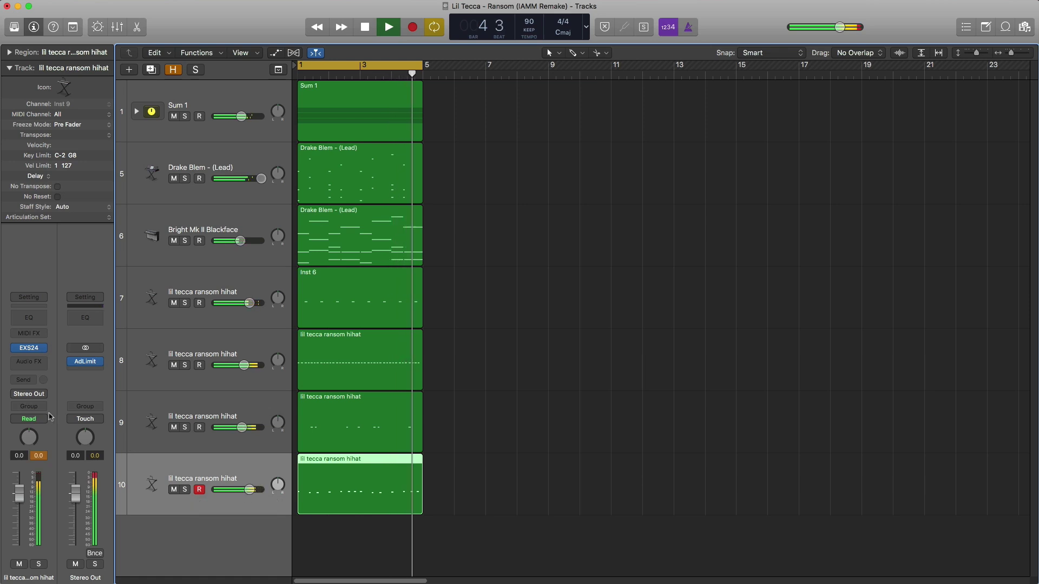
# Step: Insert a stereo Overdrive on track 10 with its Tone at 20000 Hz, and listen to it with the other tracks
pyautogui.click(30, 366)
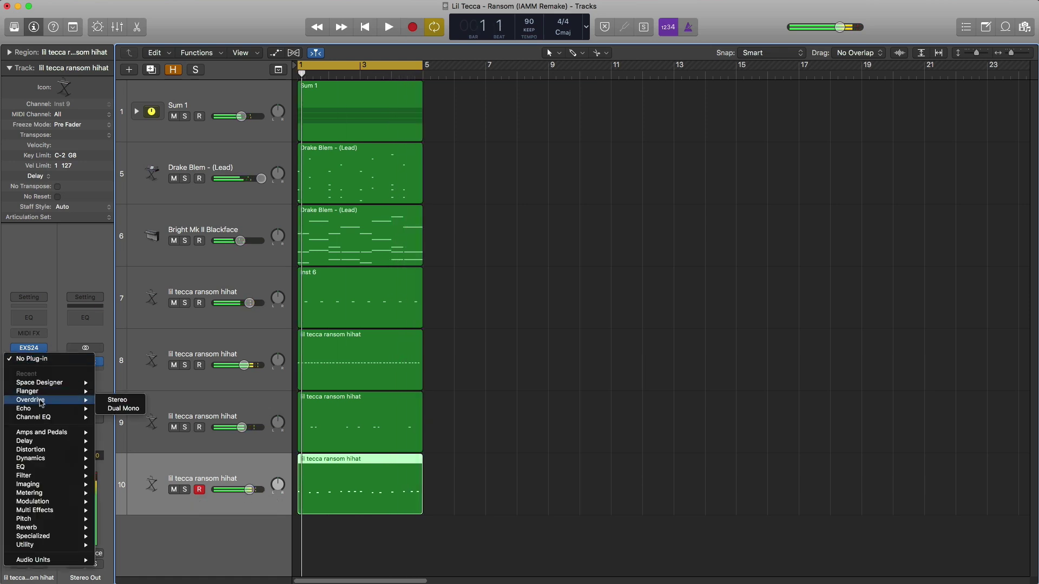
pyautogui.moveTo(59, 400)
pyautogui.click(111, 401)
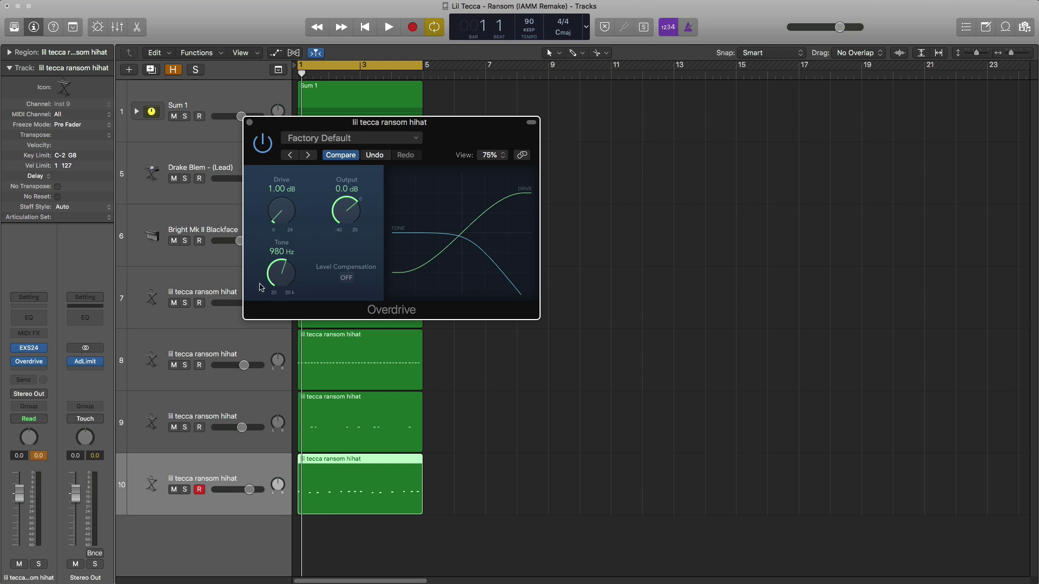
pyautogui.press('space')
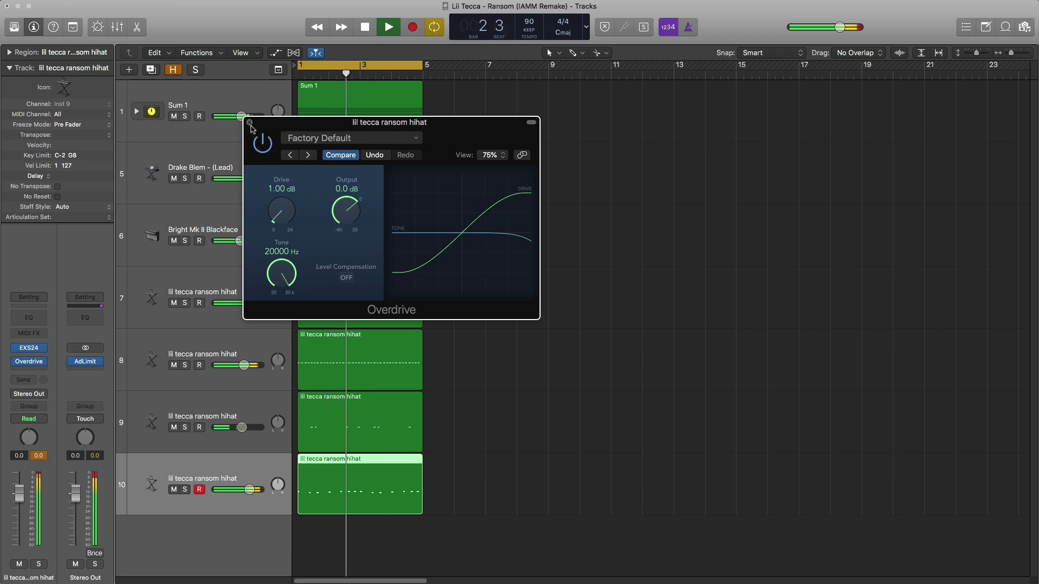
pyautogui.click(250, 123)
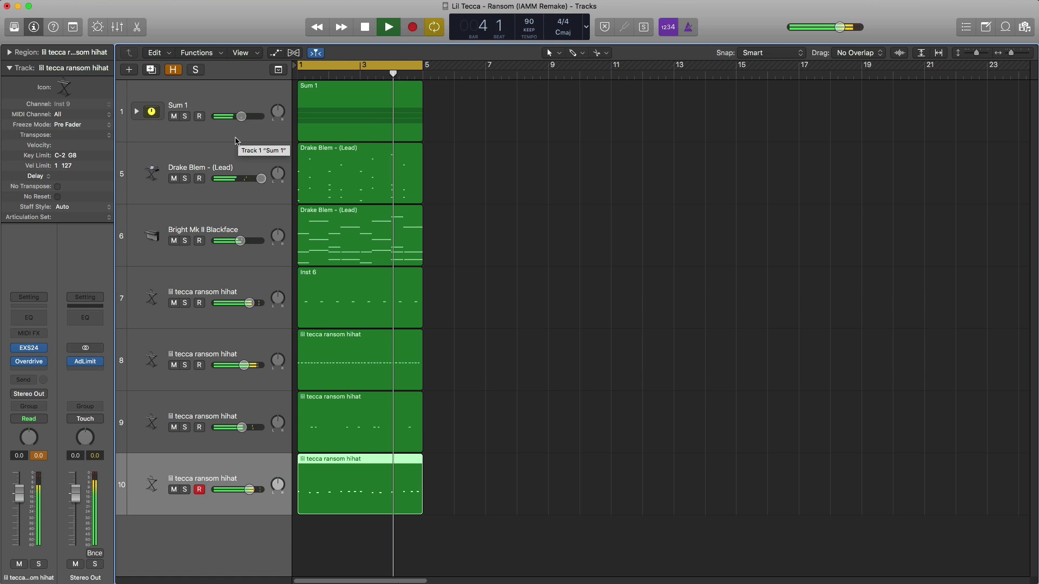
pyautogui.press('space')
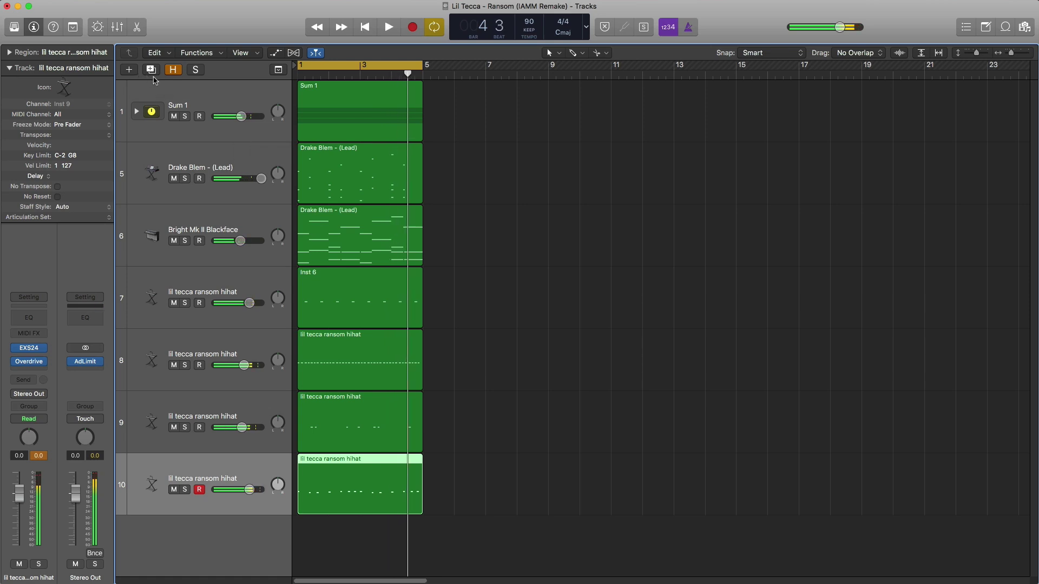
# Step: Duplicate track 10, remove Overdrive from the new track 11, copy the region onto it and open the copy in the piano roll
pyautogui.click(154, 79)
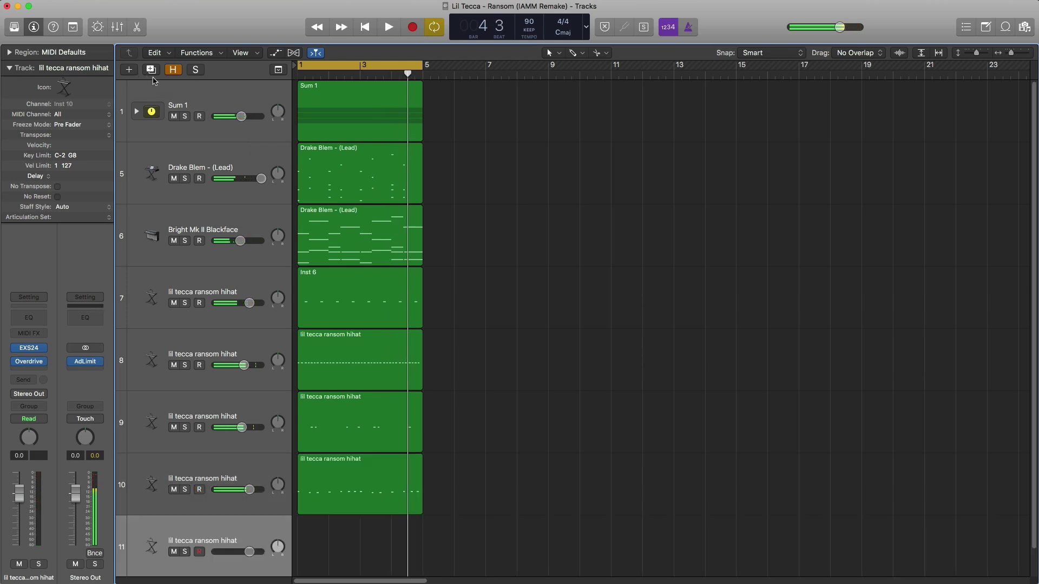
pyautogui.click(38, 362)
pyautogui.click(41, 378)
pyautogui.moveTo(368, 504); pyautogui.dragTo(352, 536)
pyautogui.doubleClick(352, 536)
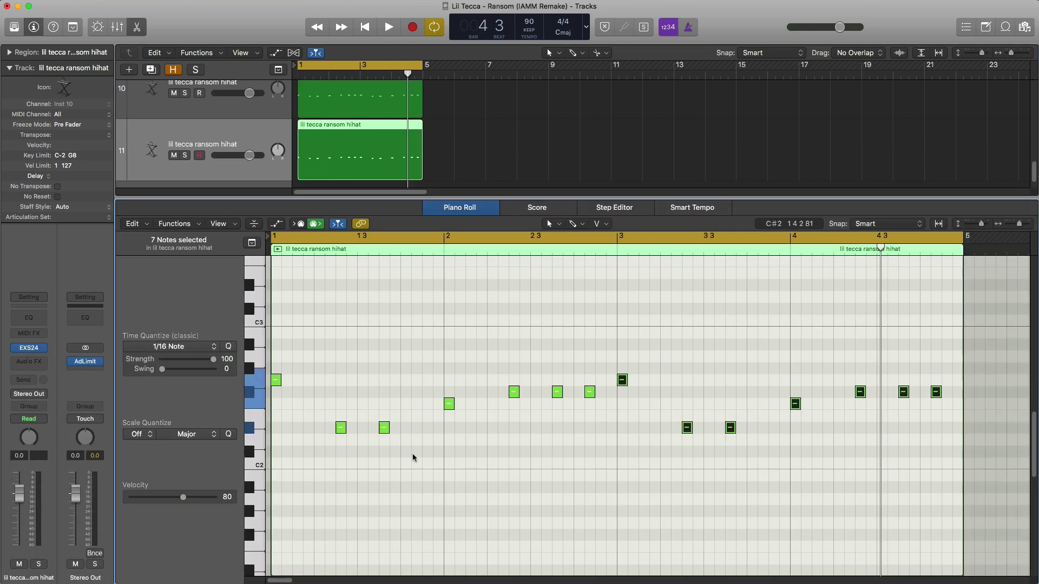
# Step: Move all seven notes in bars 1 and 2 of the copied region onto C3
pyautogui.moveTo(598, 466); pyautogui.dragTo(276, 323)
pyautogui.click(322, 360)
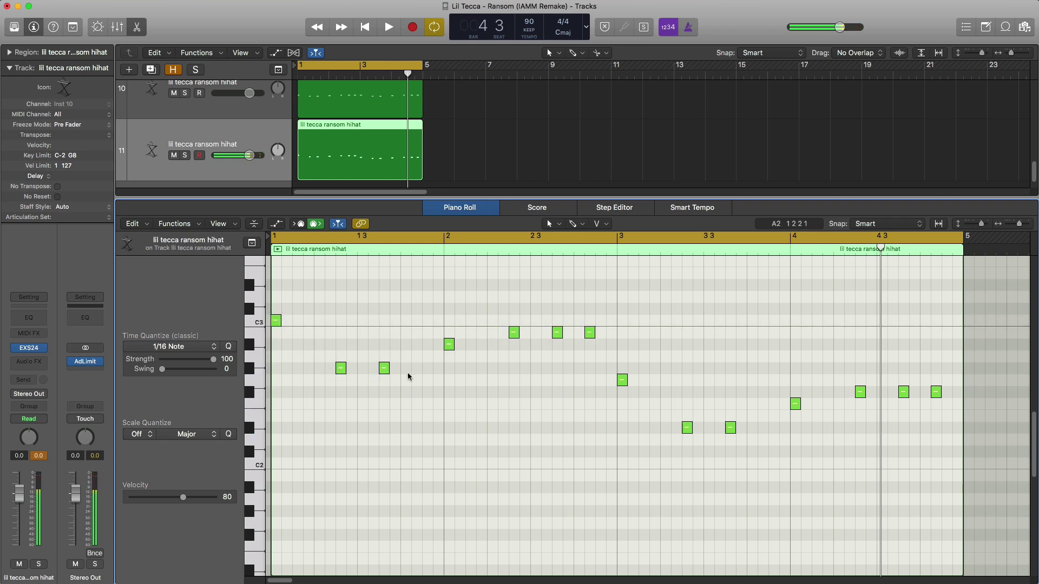
pyautogui.moveTo(409, 394); pyautogui.dragTo(341, 320)
pyautogui.moveTo(444, 348); pyautogui.dragTo(449, 320)
# Step: Replace the notes in bars 3 and 4 with a repeat of the C3 pattern and play it with all tracks
pyautogui.moveTo(481, 327); pyautogui.dragTo(969, 496)
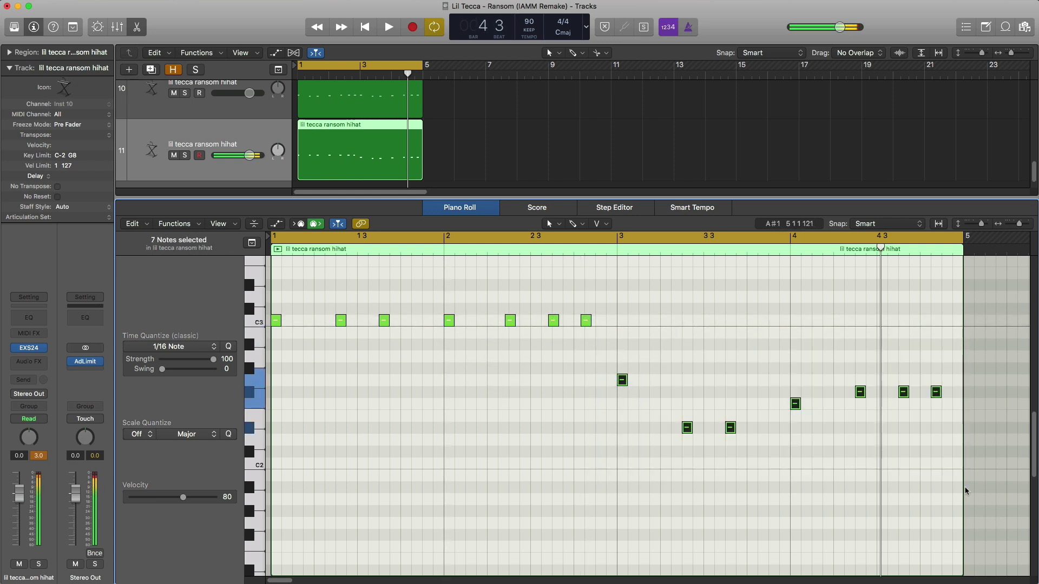
pyautogui.press('Delete')
pyautogui.moveTo(656, 372); pyautogui.dragTo(260, 285)
pyautogui.press('super+r')
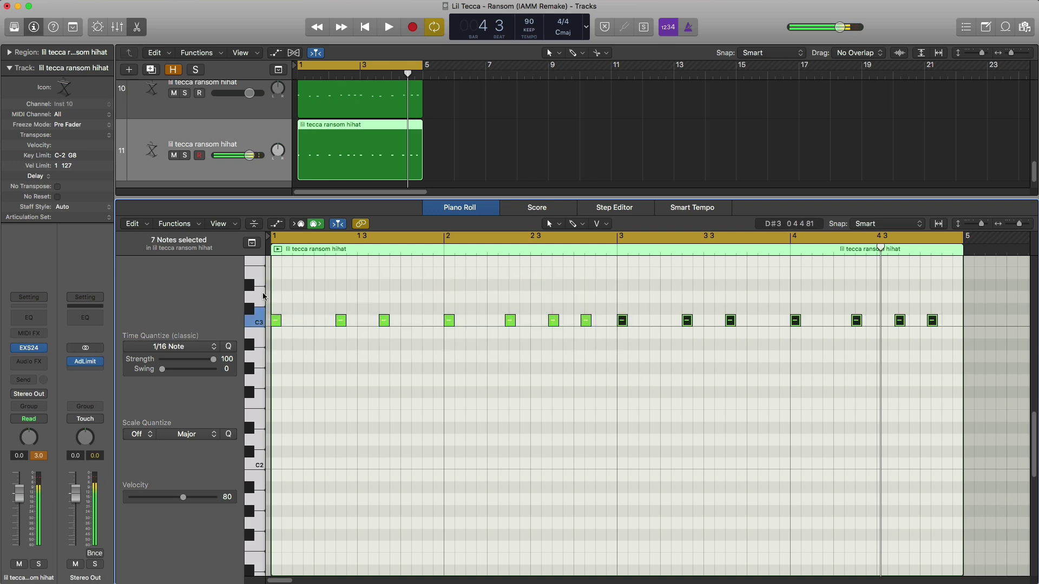
pyautogui.press('e')
pyautogui.press('space')
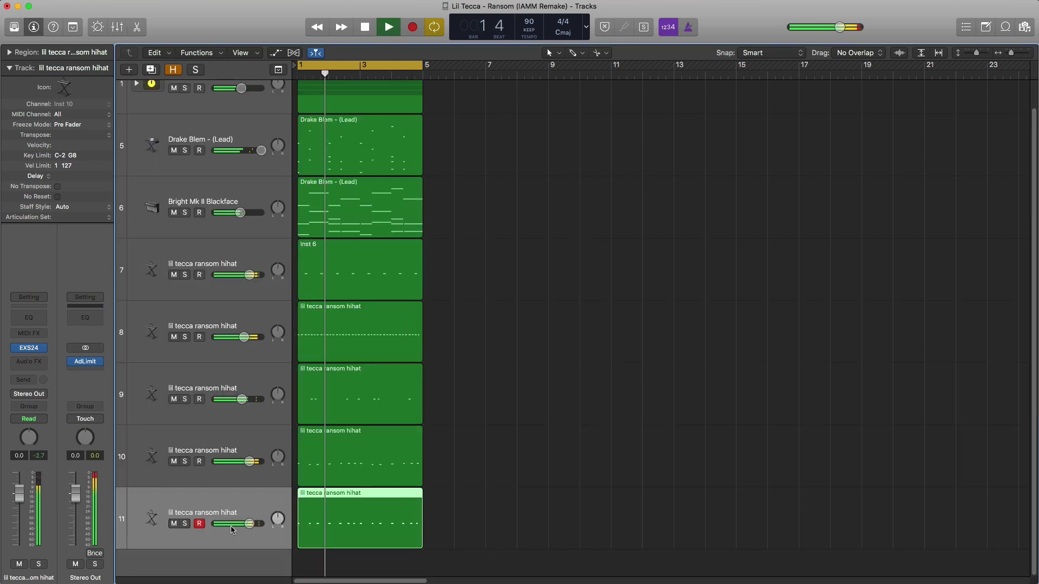
pyautogui.press('x')
pyautogui.press('x')
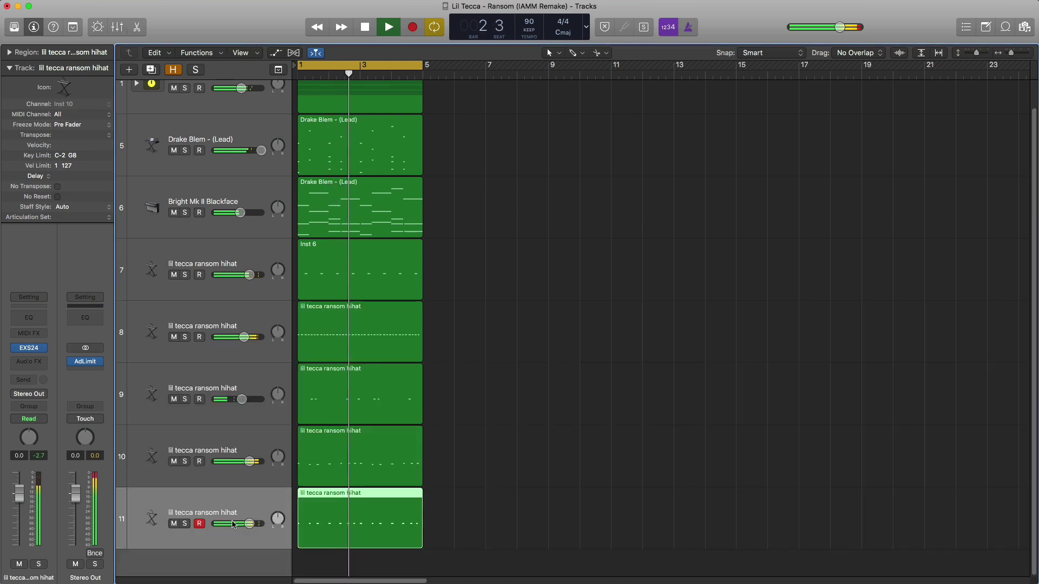
# Step: Nudge the last three C3 notes of bar 2 slightly later to start at 2 2 3, 2 3 3 and 2 4 2
pyautogui.doubleClick(347, 525)
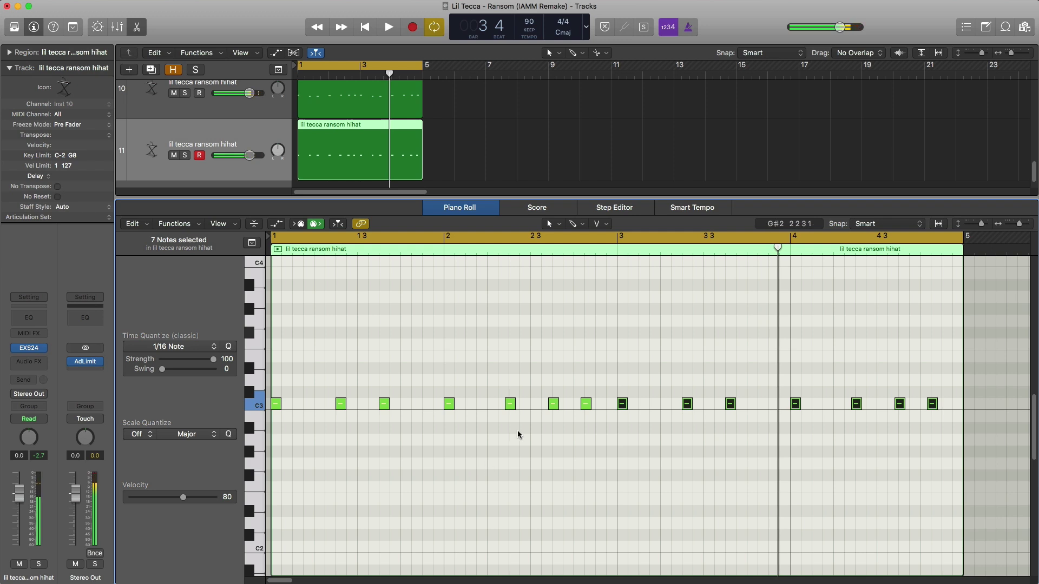
pyautogui.moveTo(554, 411); pyautogui.dragTo(588, 409)
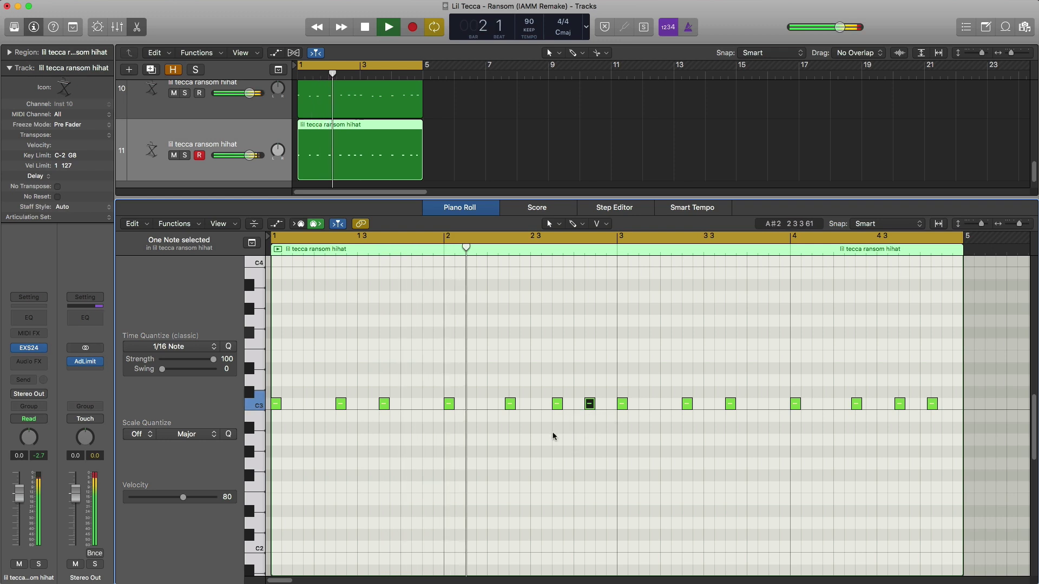
pyautogui.moveTo(510, 407); pyautogui.dragTo(514, 409)
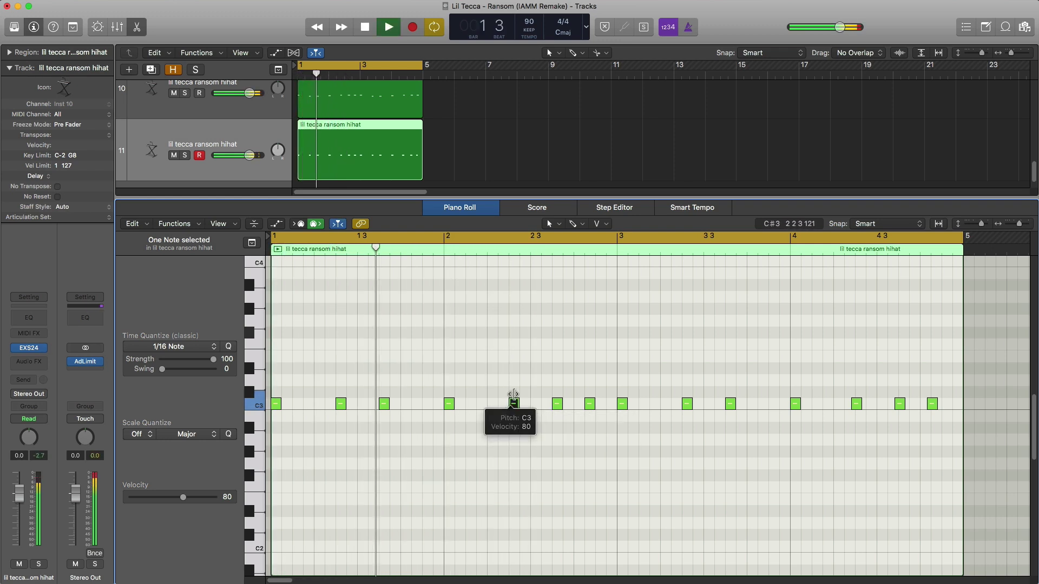
# Step: Delete the seven C3 notes in bars 3 and 4 and repeat the corrected two-bar pattern in their place
pyautogui.moveTo(605, 387); pyautogui.dragTo(935, 420)
pyautogui.press('Delete')
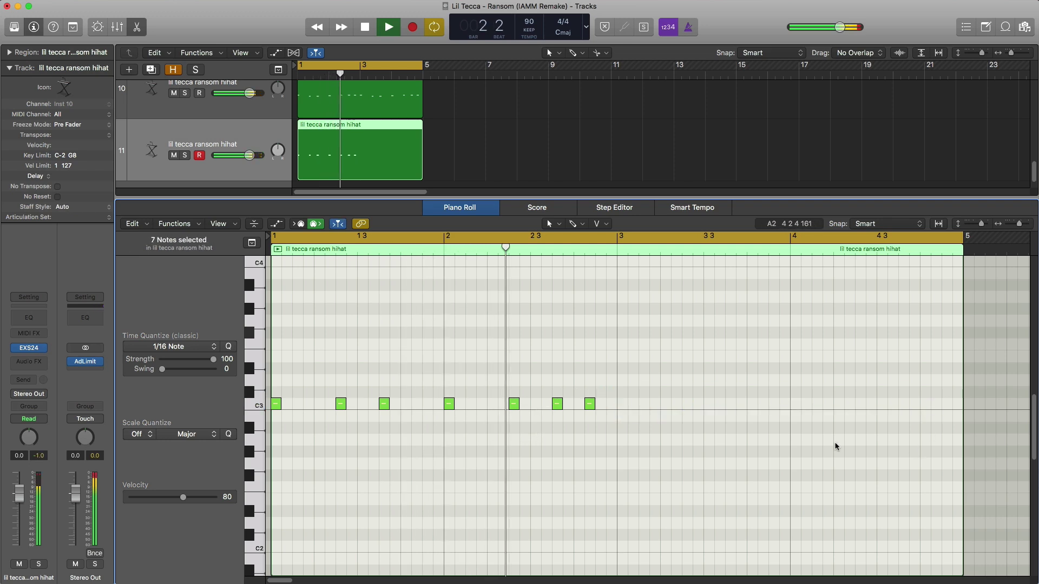
pyautogui.press('super+a')
pyautogui.press('super+r')
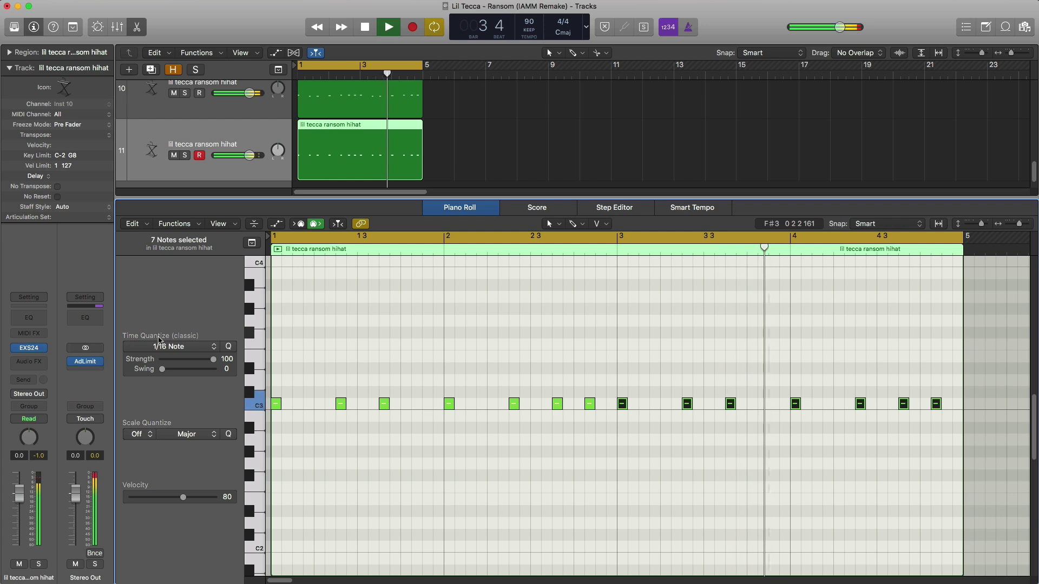
# Step: Close the piano roll, reduce the track heights so every track fits, and listen to the four-bar loop
pyautogui.press('x')
pyautogui.press('x')
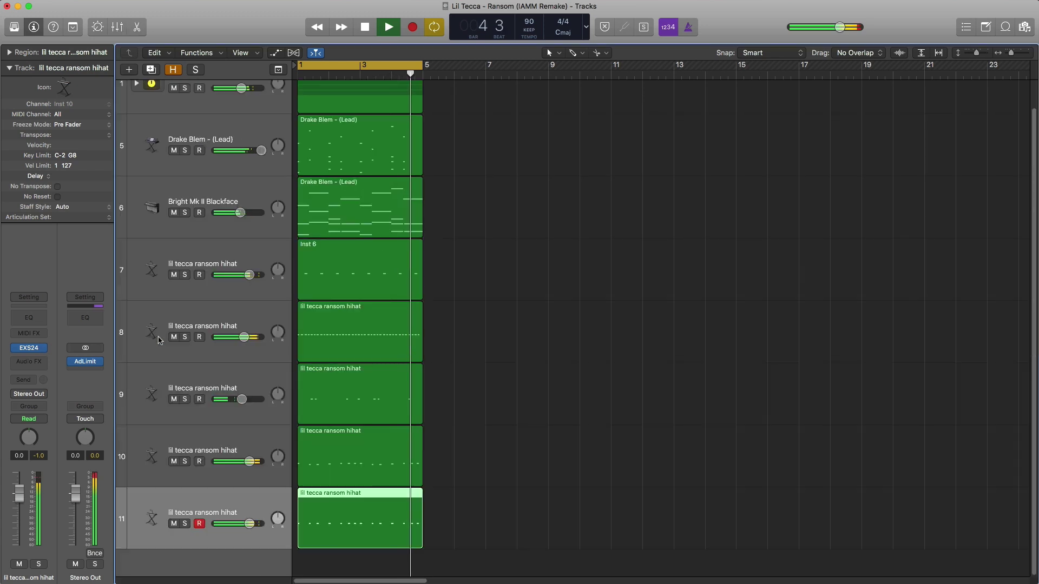
pyautogui.press('x')
pyautogui.press('x')
pyautogui.scroll(-5, 528, 428)
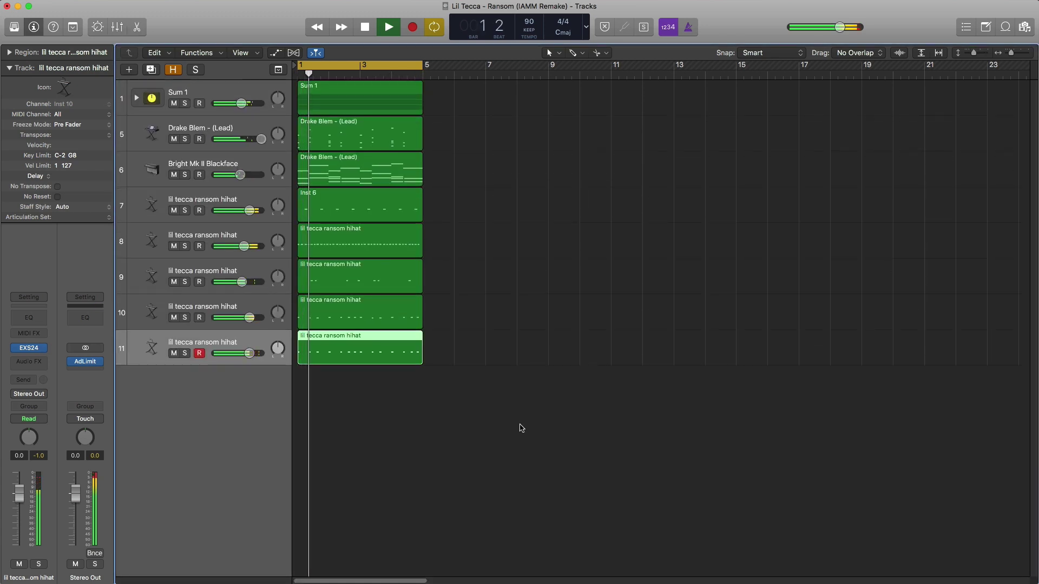
pyautogui.press('space')
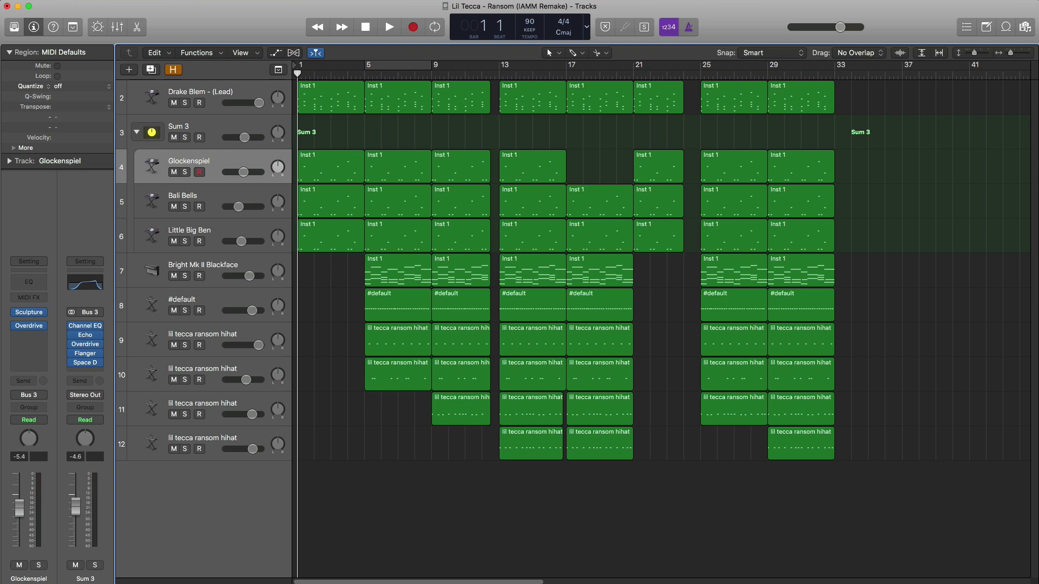
# Step: Play the complete arrangement from bar 1 through its end at bar 33 and stop playback
pyautogui.press('space')
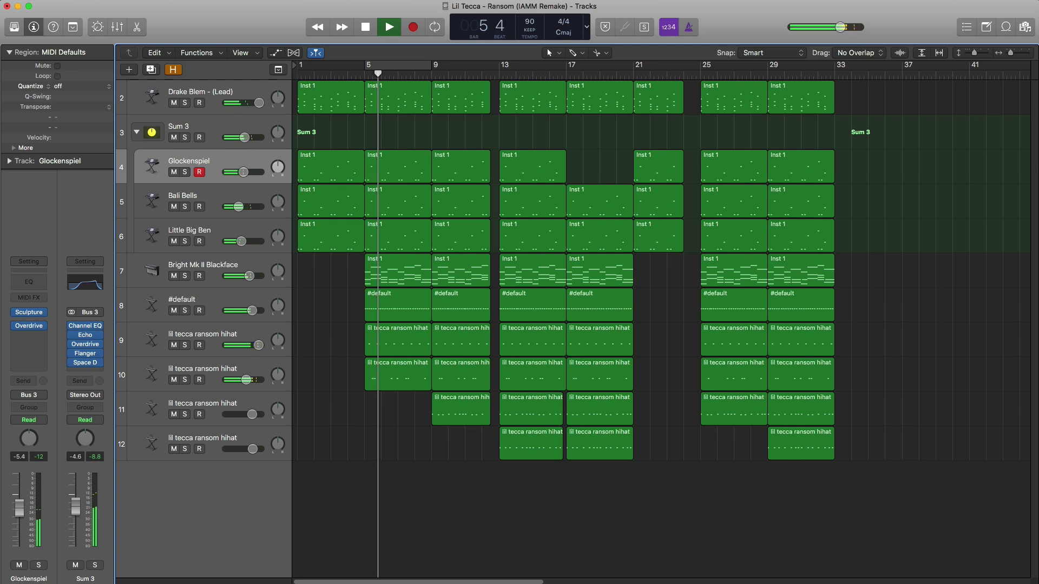
pyautogui.click(252, 310)
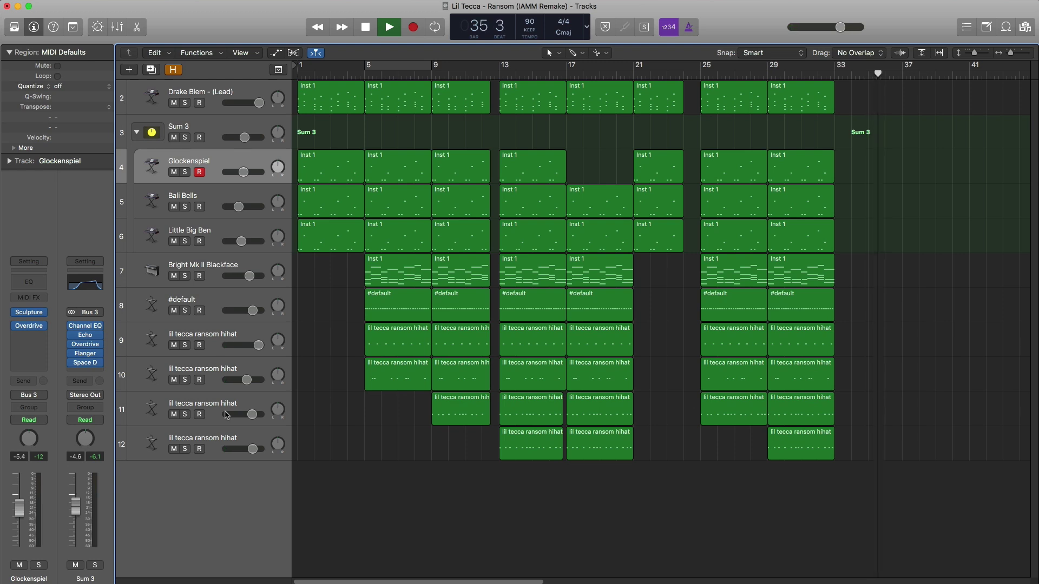
pyautogui.press('space')
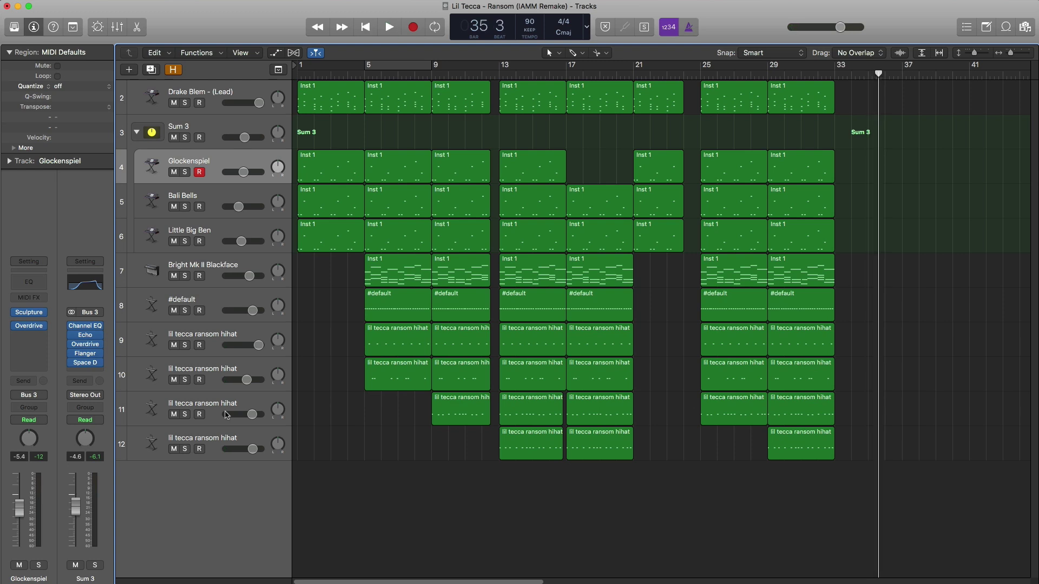